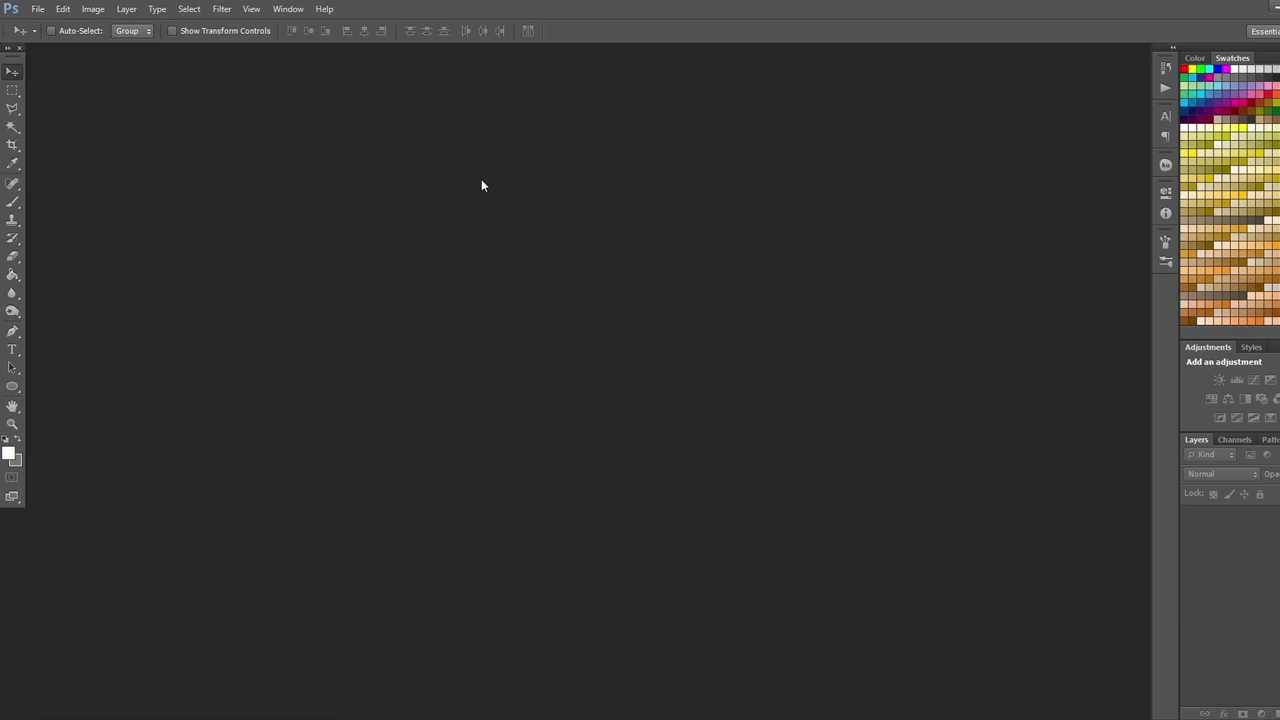
- Start a WIA Support scanner import saving to the Video 3 - Preparing the Artwork folder
{"action": "left_click", "coordinate": [36, 10]}
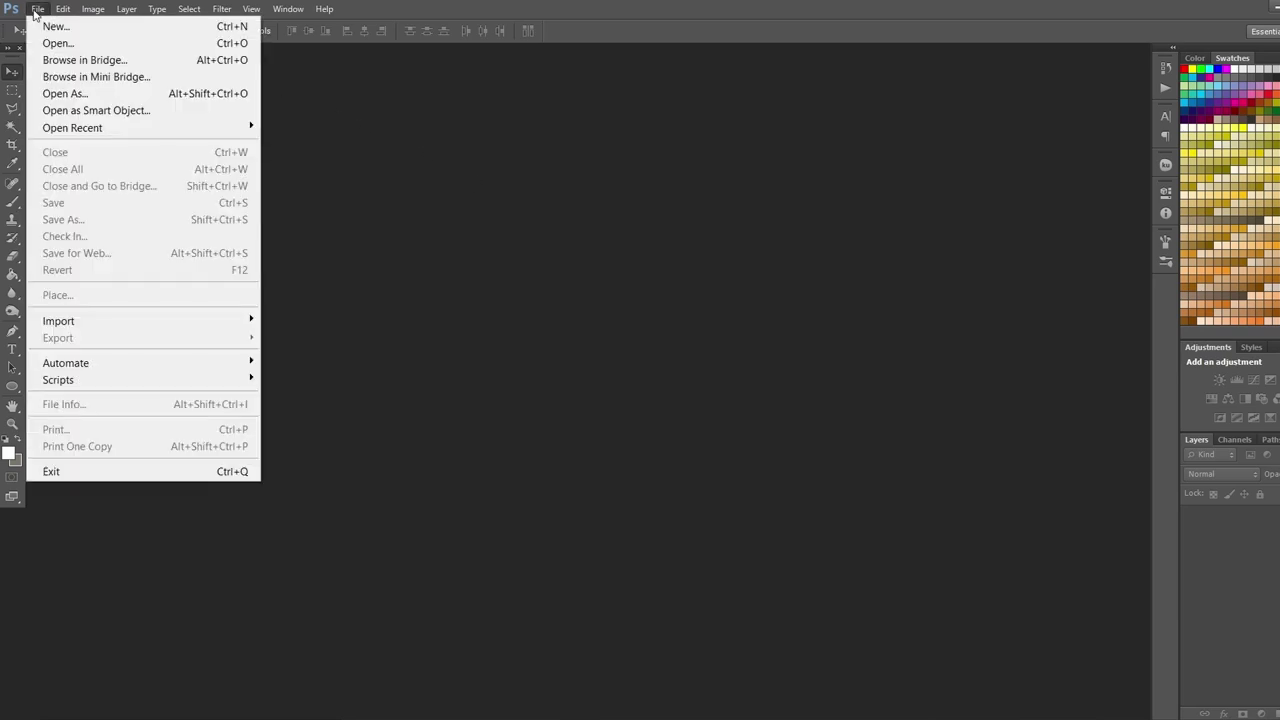
{"action": "mouse_move", "coordinate": [166, 326]}
{"action": "left_click", "coordinate": [350, 371]}
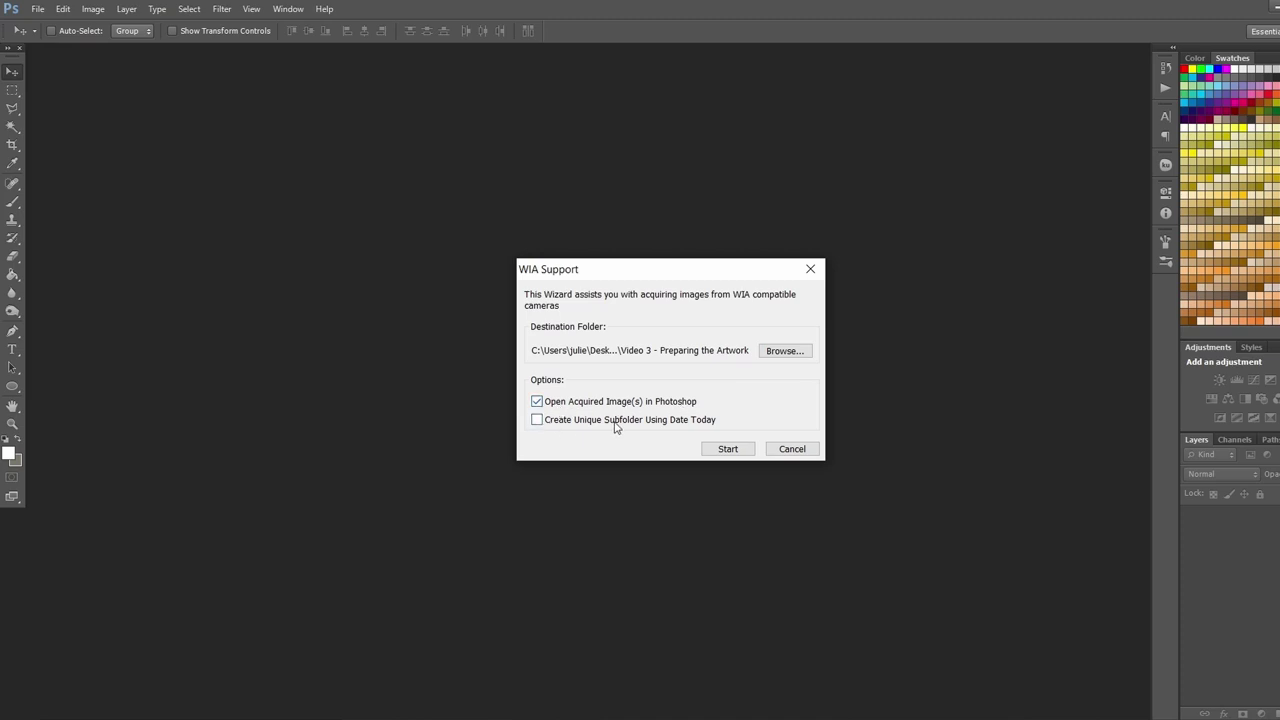
- Choose the HP ENVY 4500 series scanner as the scanning device
{"action": "left_click", "coordinate": [728, 450]}
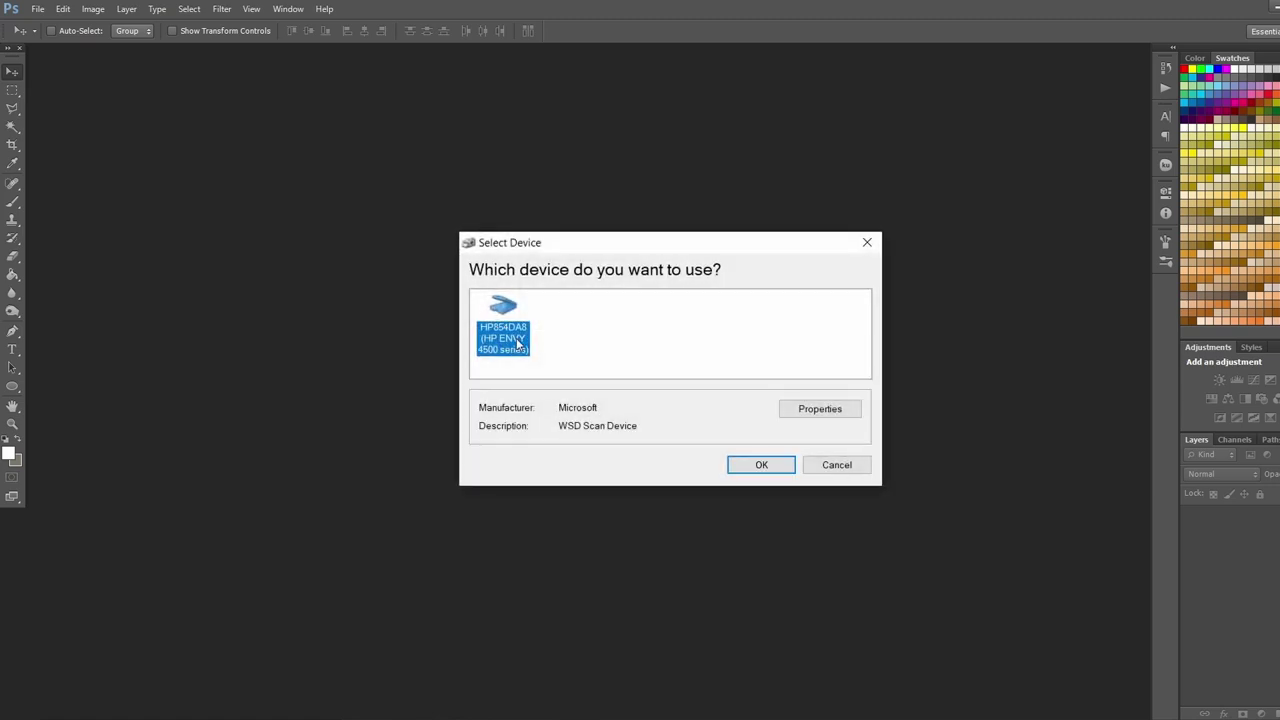
{"action": "left_click", "coordinate": [762, 469]}
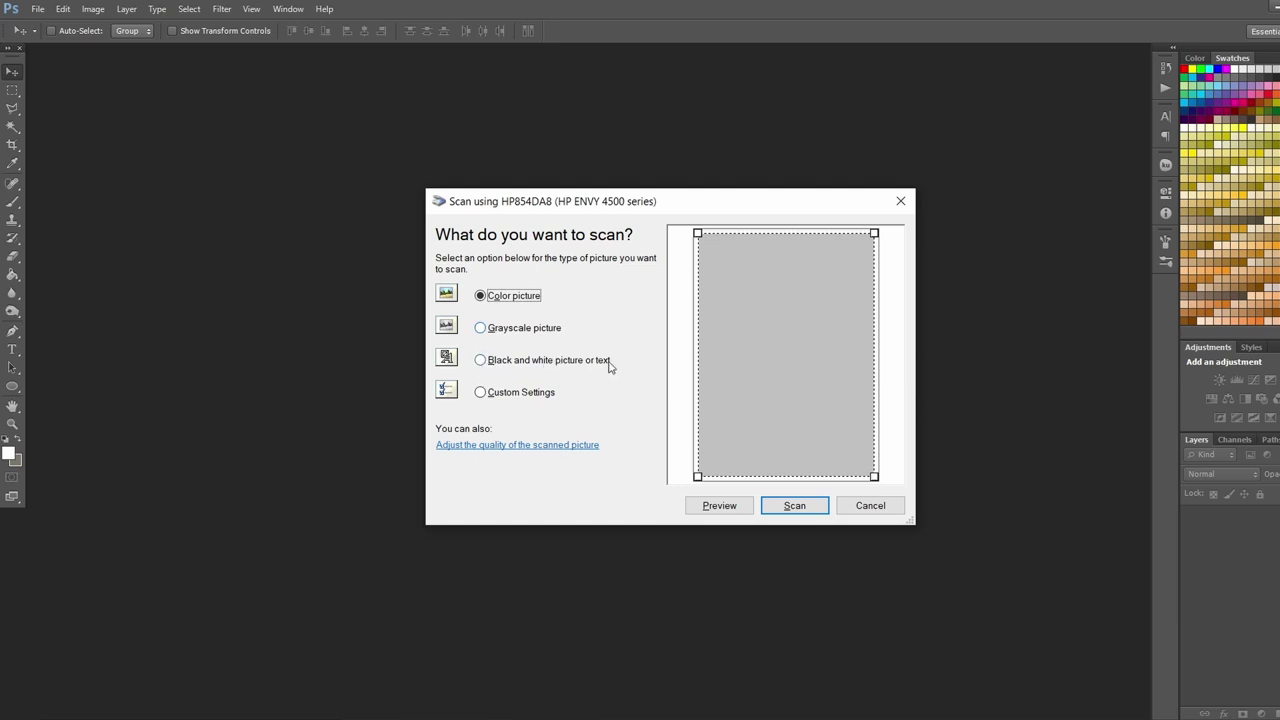
- Set the scan resolution to 300 DPI and scan the balloon drawing
{"action": "left_click", "coordinate": [502, 446]}
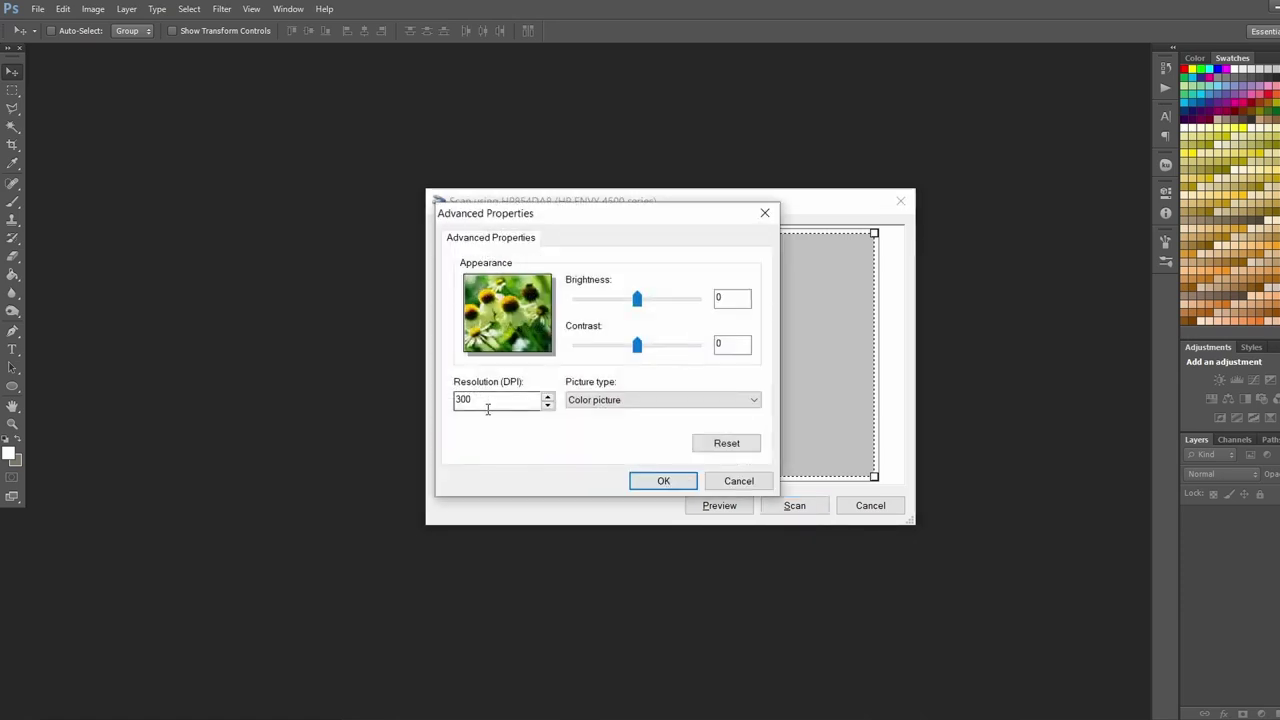
{"action": "left_click", "coordinate": [488, 408]}
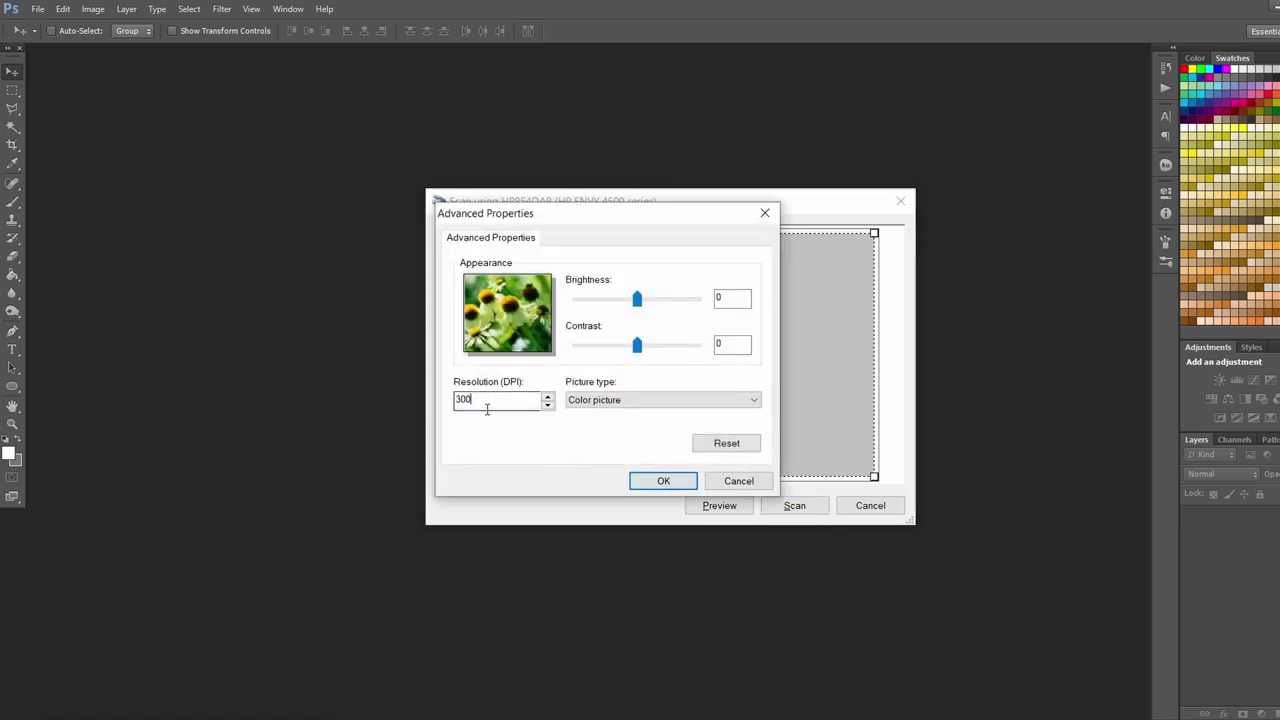
{"action": "left_click", "coordinate": [548, 402]}
{"action": "left_click", "coordinate": [548, 405]}
{"action": "left_click", "coordinate": [548, 405]}
{"action": "left_click", "coordinate": [661, 482]}
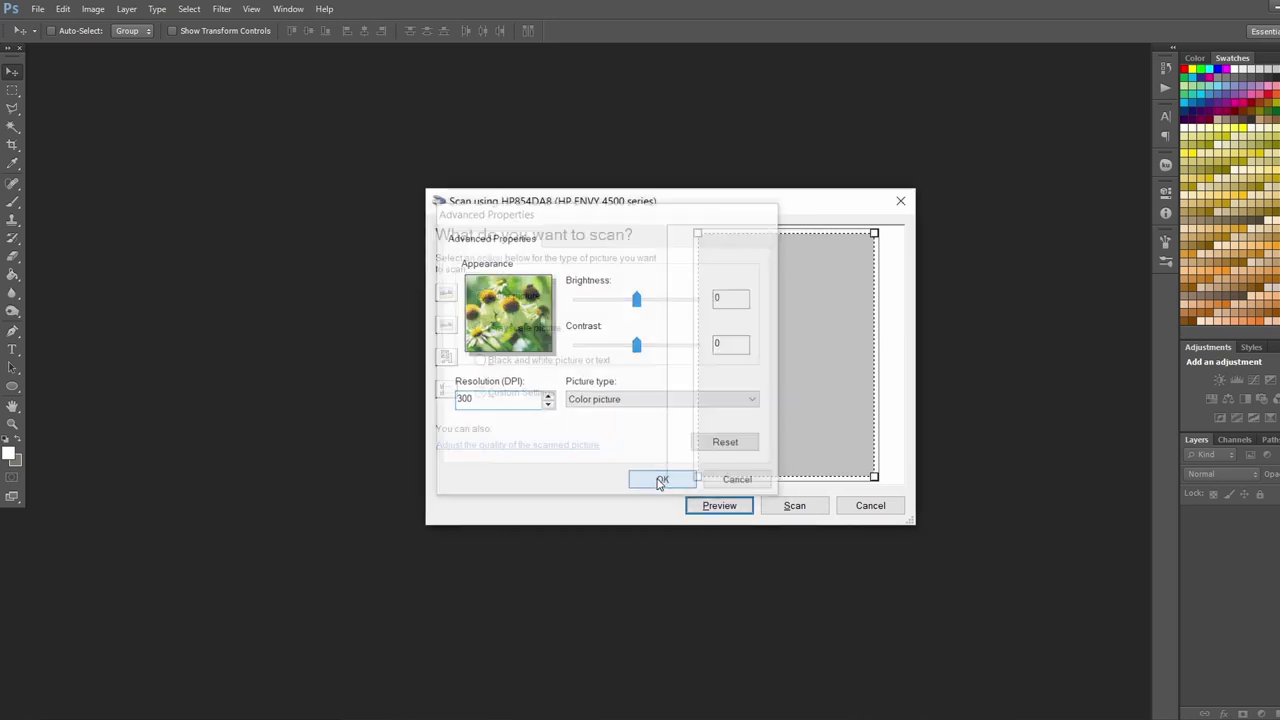
{"action": "left_click", "coordinate": [795, 506]}
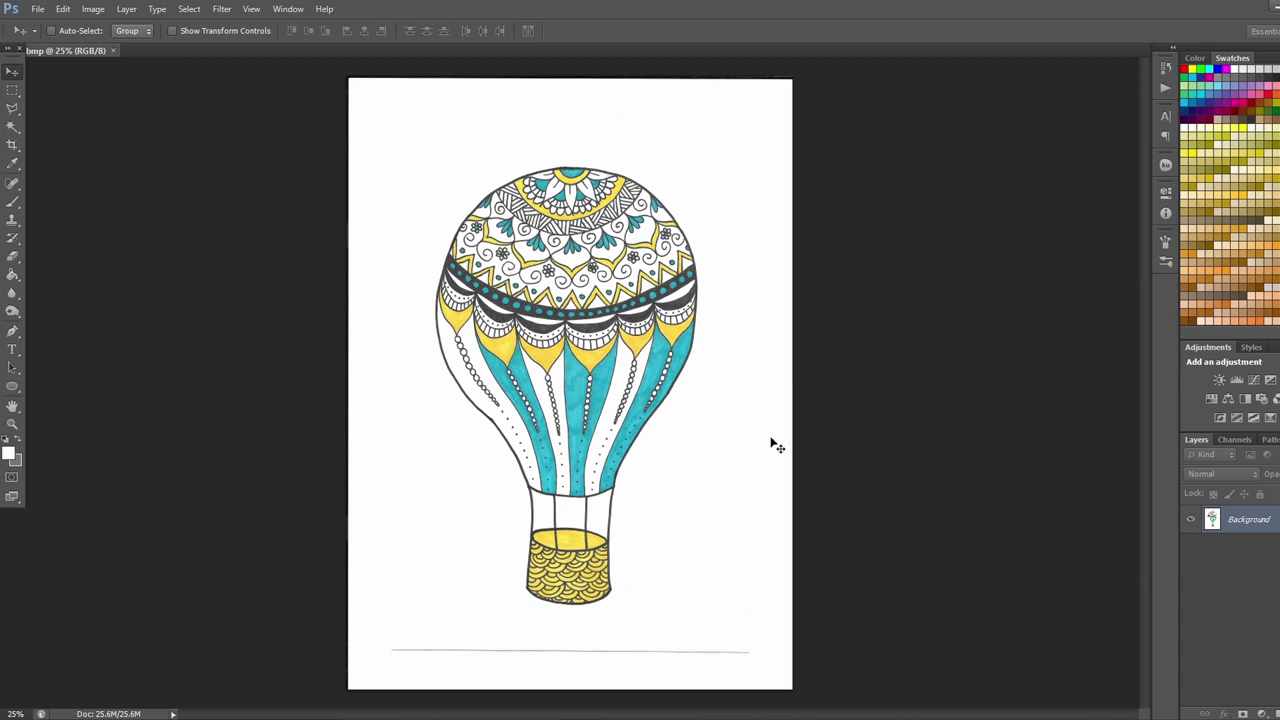
- Crop the scan to the balloon, trimming the top and right margins and bottom line
{"action": "left_click", "coordinate": [12, 144]}
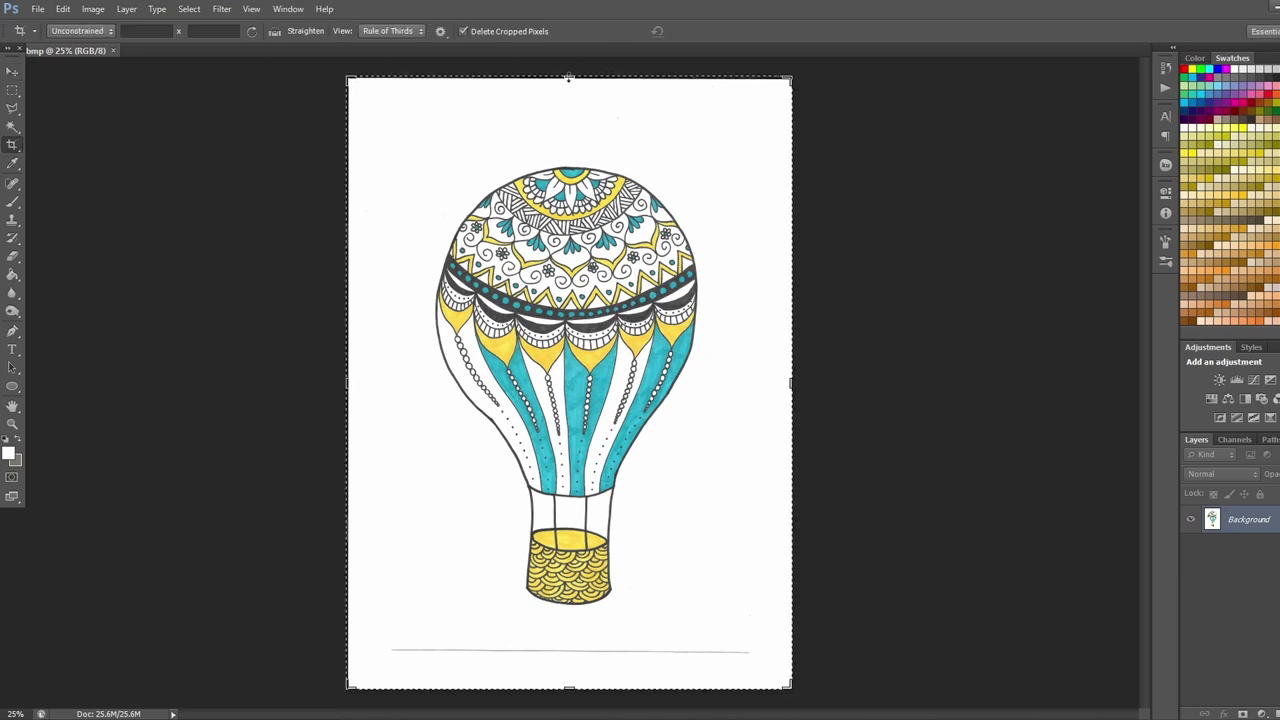
{"action": "left_click_drag", "start_coordinate": [567, 79], "coordinate": [570, 104]}
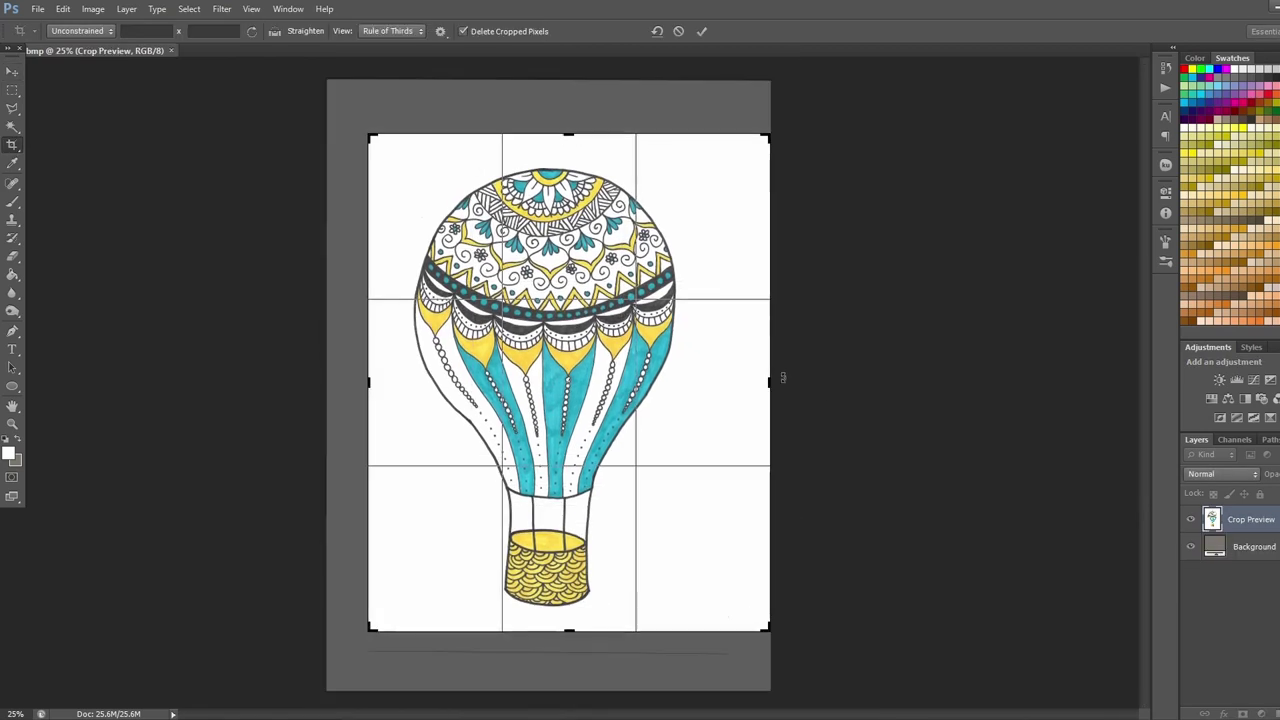
{"action": "mouse_move", "coordinate": [760, 381]}
{"action": "left_mouse_down"}
{"action": "mouse_move", "coordinate": [752, 366]}
{"action": "mouse_move", "coordinate": [743, 381]}
{"action": "left_mouse_up"}
{"action": "key", "text": "v"}
{"action": "left_click", "coordinate": [590, 280]}
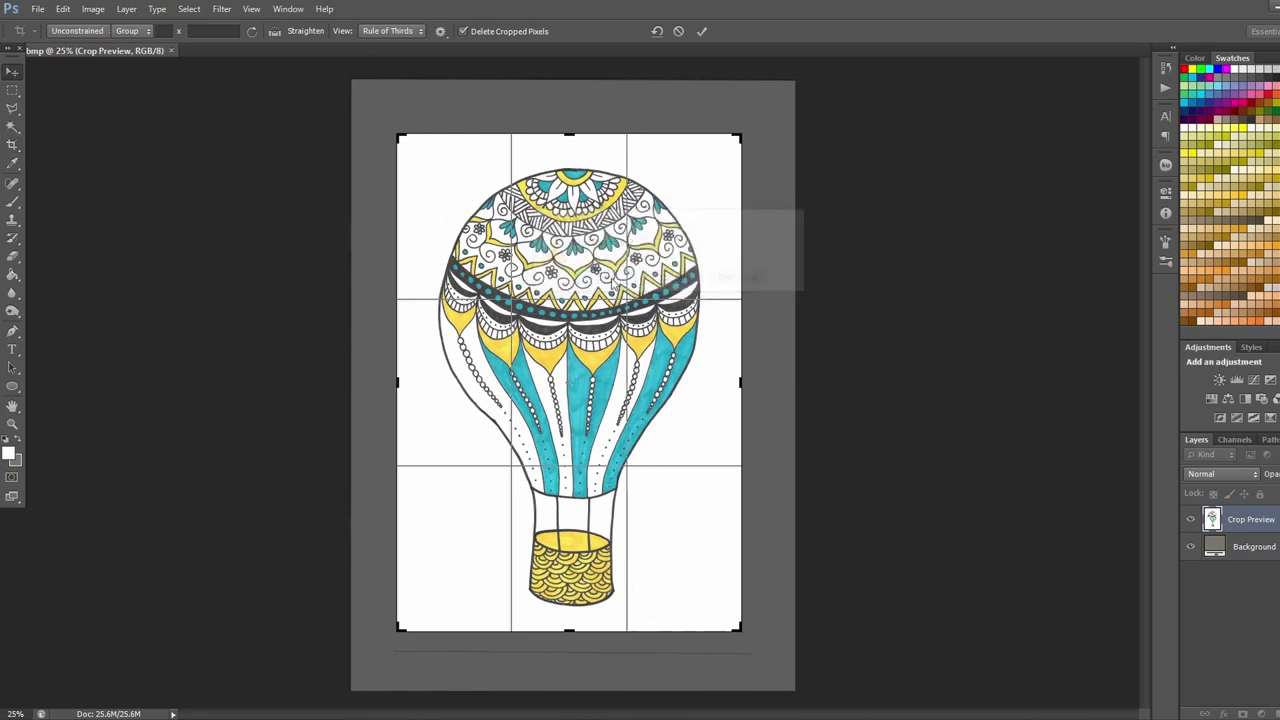
- Apply Brightness/Contrast with contrast raised to 100 and brightness left at 0
{"action": "left_click", "coordinate": [126, 10]}
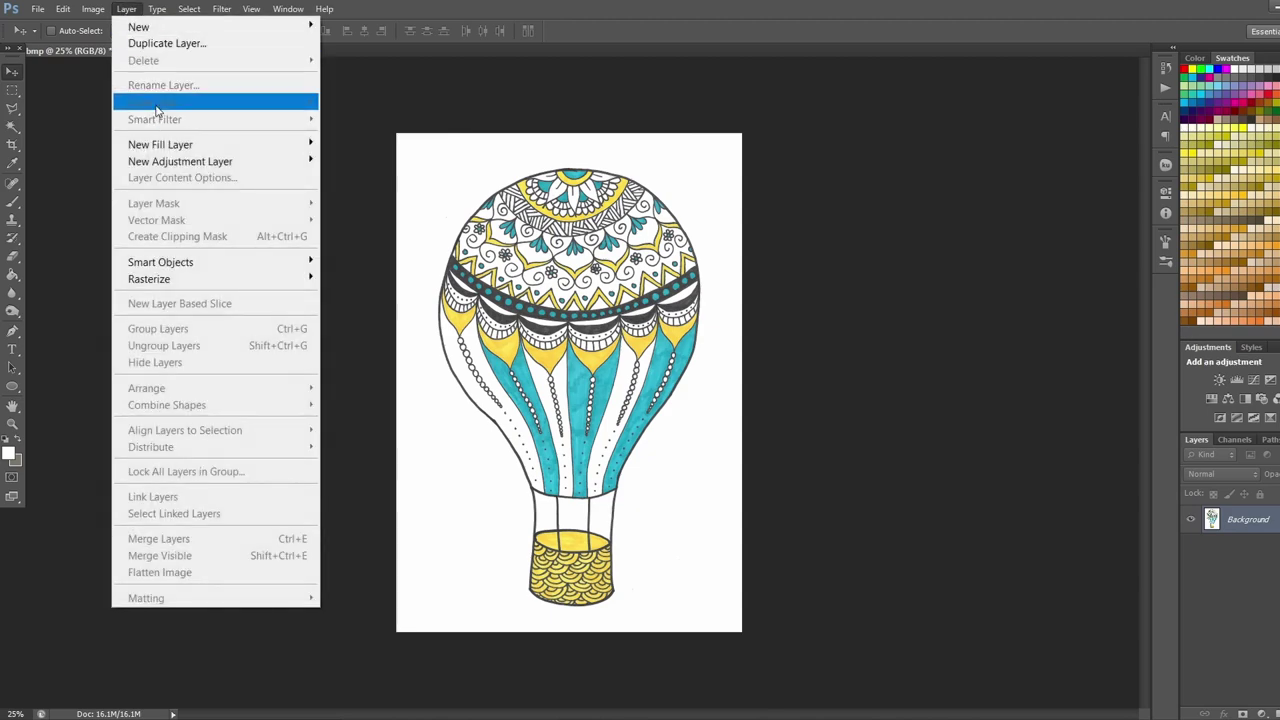
{"action": "mouse_move", "coordinate": [107, 27]}
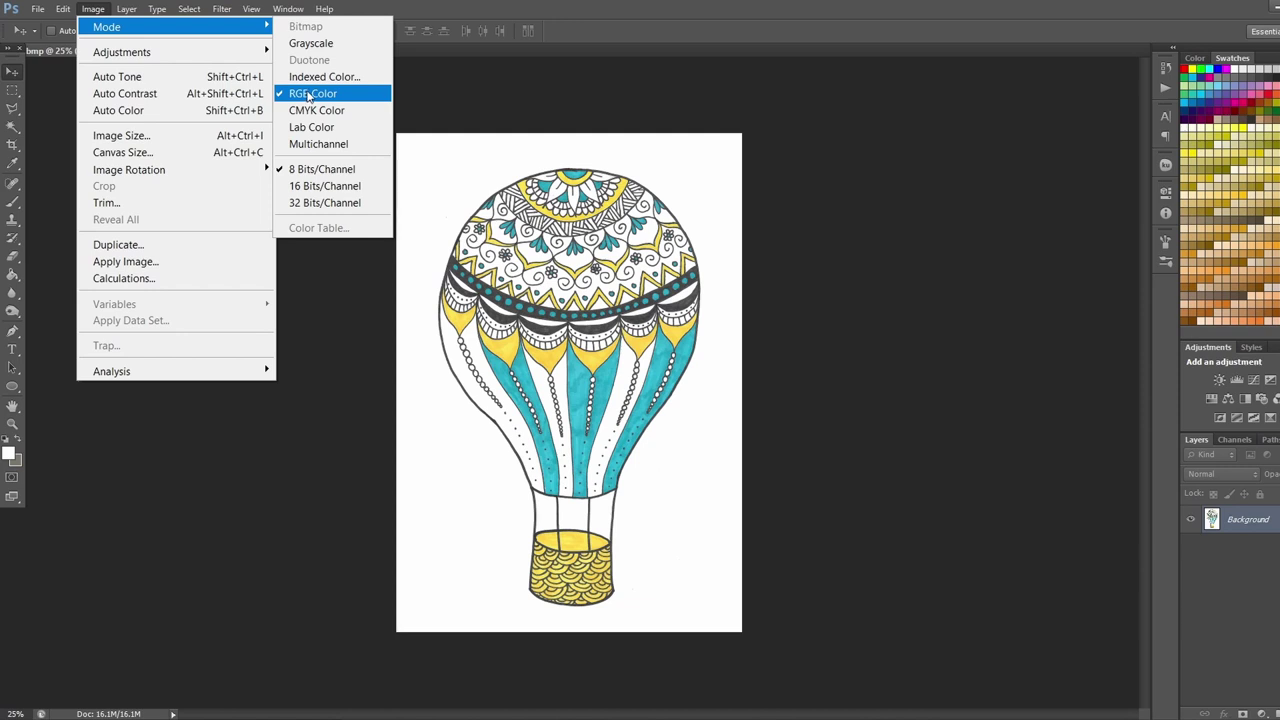
{"action": "mouse_move", "coordinate": [160, 52]}
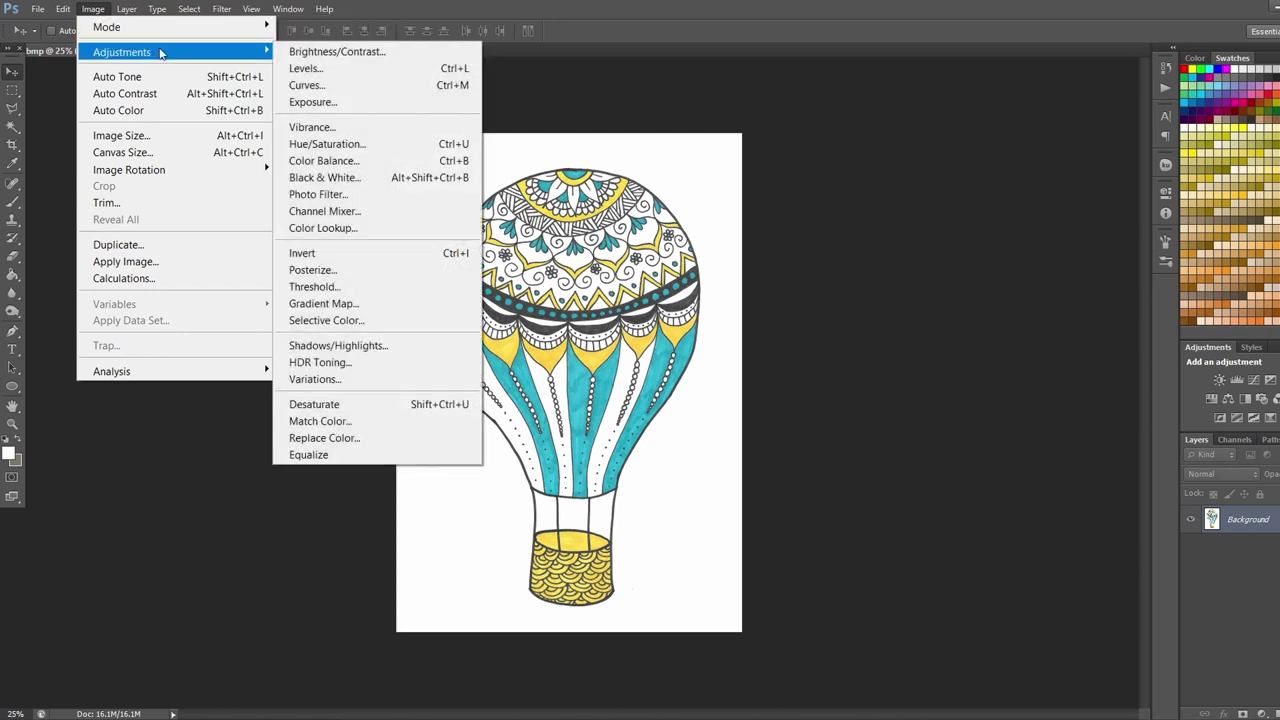
{"action": "left_click", "coordinate": [373, 56]}
{"action": "left_click_drag", "start_coordinate": [959, 270], "coordinate": [1030, 287]}
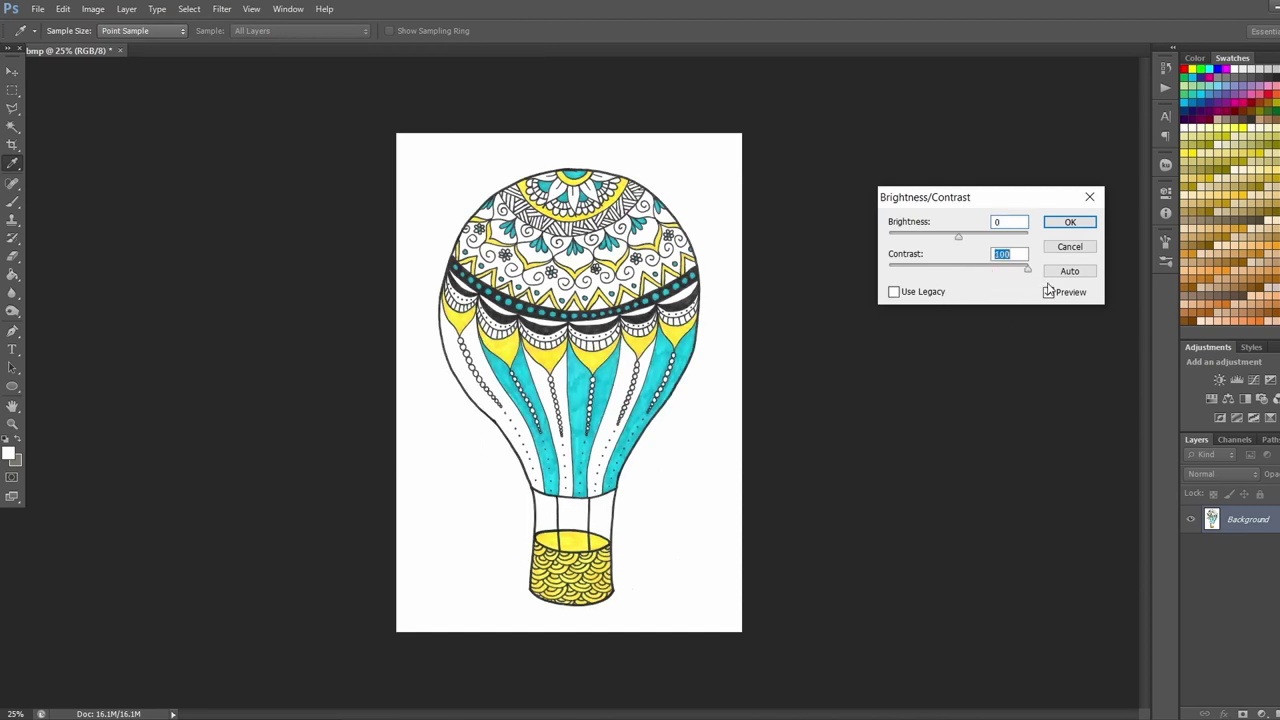
{"action": "left_click", "coordinate": [1052, 228]}
- Zoom in to 100% on the balloon's patterned band
{"action": "key", "text": "z"}
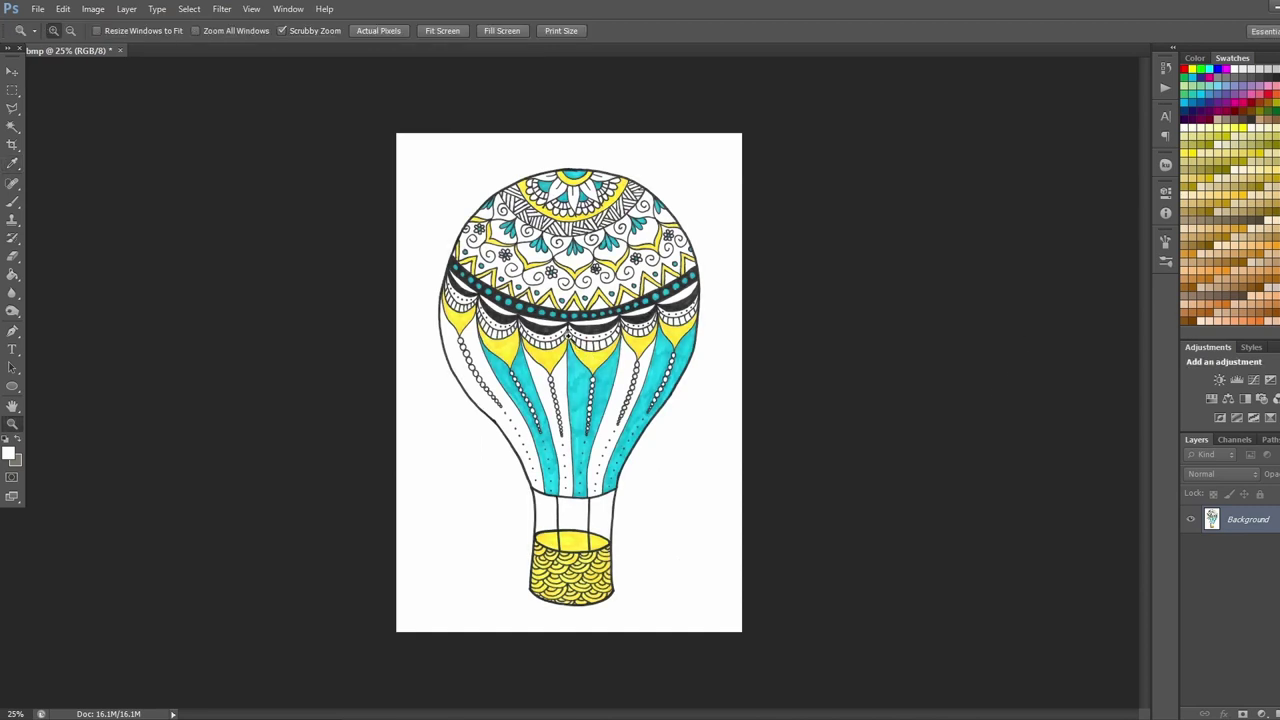
{"action": "left_click", "coordinate": [557, 327]}
{"action": "left_click", "coordinate": [497, 266]}
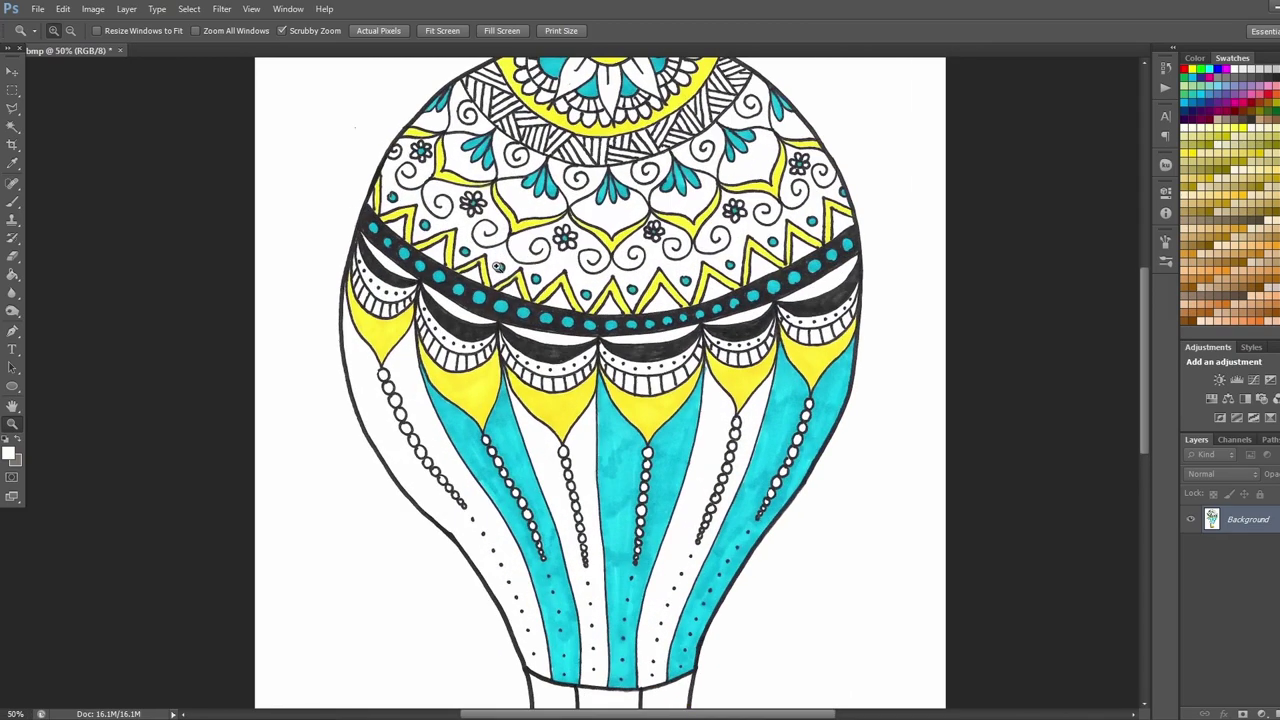
{"action": "key", "text": "ctrl+plus"}
{"action": "mouse_move", "coordinate": [1143, 358]}
{"action": "left_mouse_down"}
{"action": "mouse_move", "coordinate": [1137, 303]}
{"action": "mouse_move", "coordinate": [1146, 382]}
{"action": "mouse_move", "coordinate": [1148, 349]}
{"action": "left_mouse_up"}
{"action": "left_click", "coordinate": [670, 310]}
- Sample black from the line work and set up a 15 px hard round brush
{"action": "left_click", "coordinate": [13, 163]}
{"action": "left_click", "coordinate": [175, 229]}
{"action": "left_click", "coordinate": [12, 202]}
{"action": "left_click", "coordinate": [63, 33]}
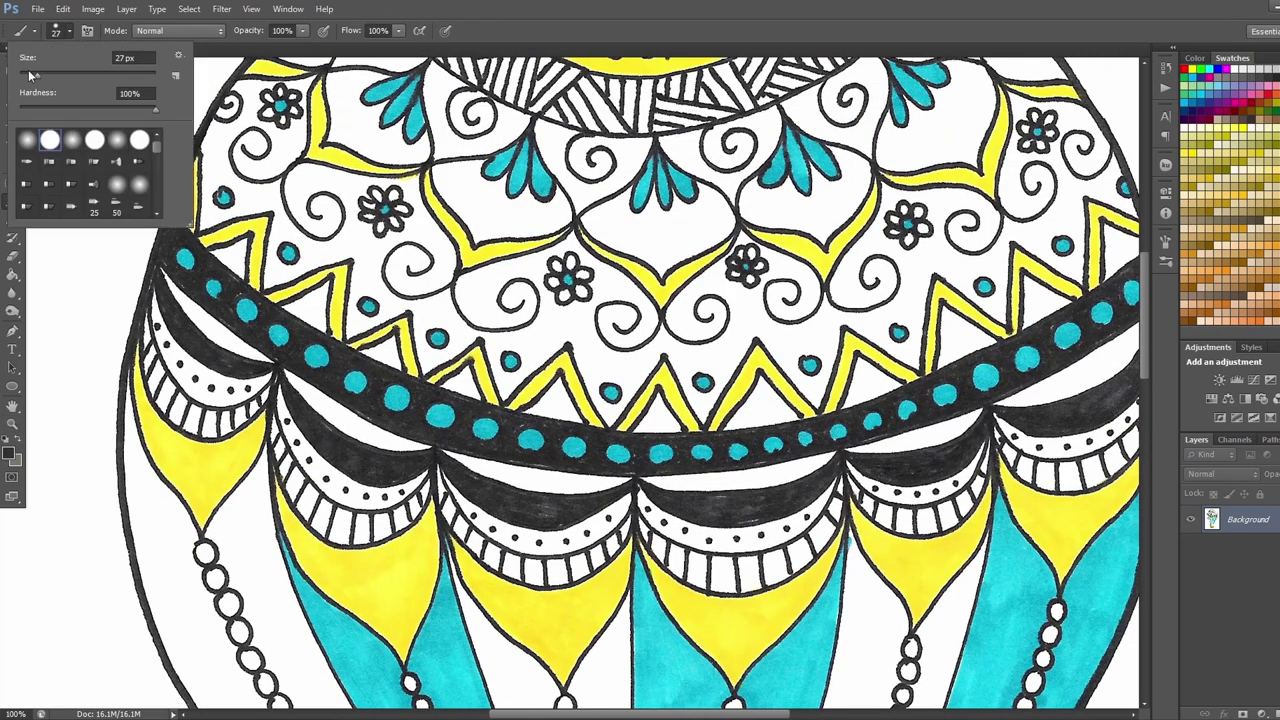
{"action": "left_click", "coordinate": [50, 140]}
{"action": "key", "text": "Return"}
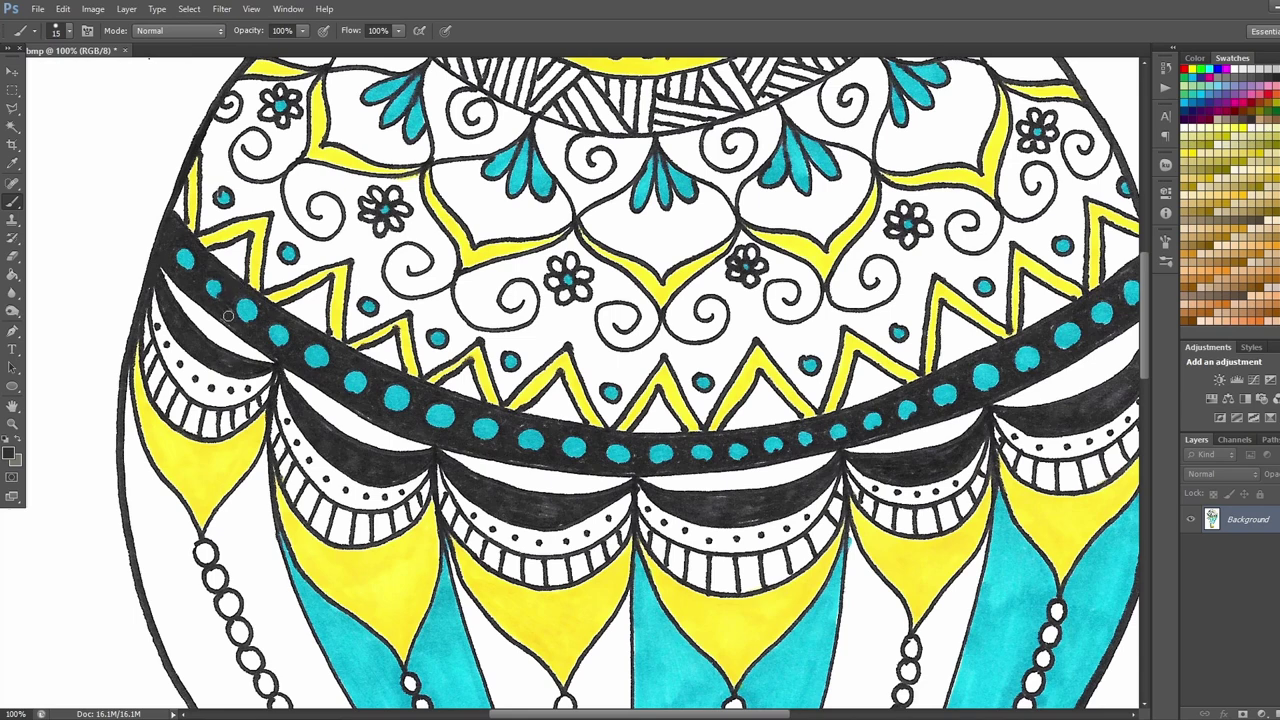
- Select the Burn tool with Midtones range, 50% exposure and Protect Tones
{"action": "scroll", "coordinate": [225, 308], "scroll_direction": "right", "scroll_amount": 3}
{"action": "left_click", "coordinate": [20, 312]}
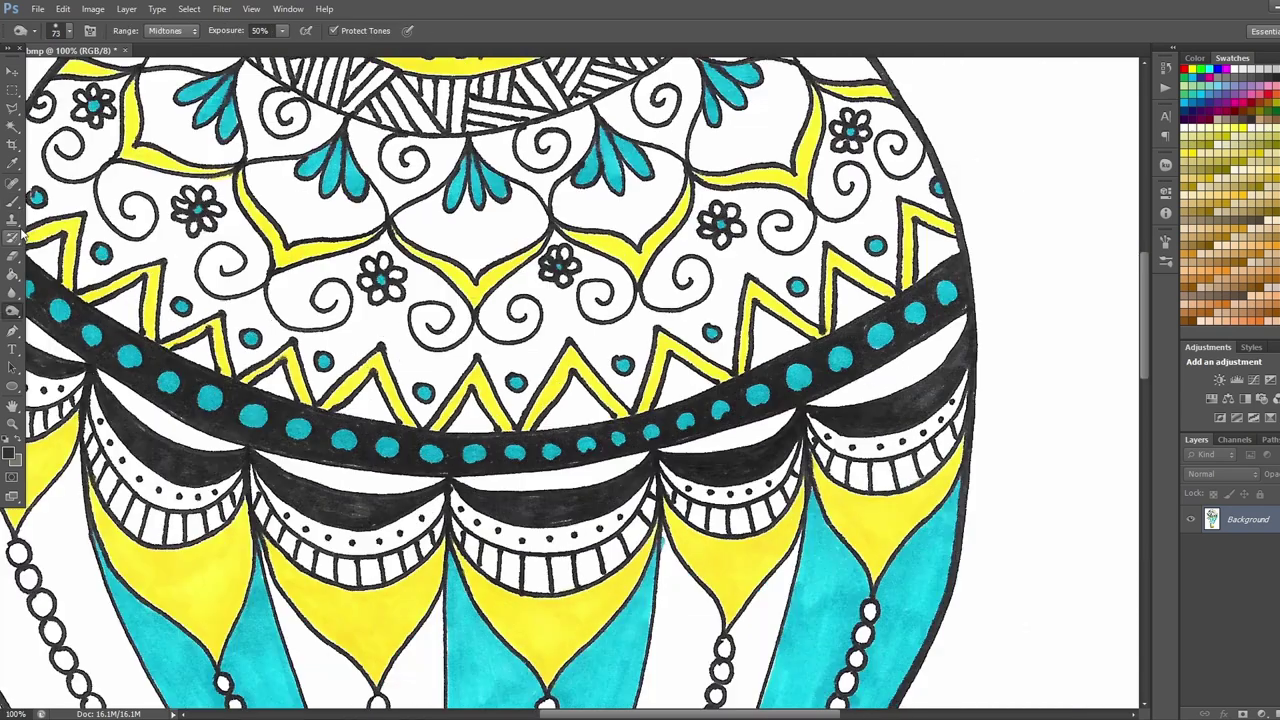
{"action": "left_click", "coordinate": [12, 312]}
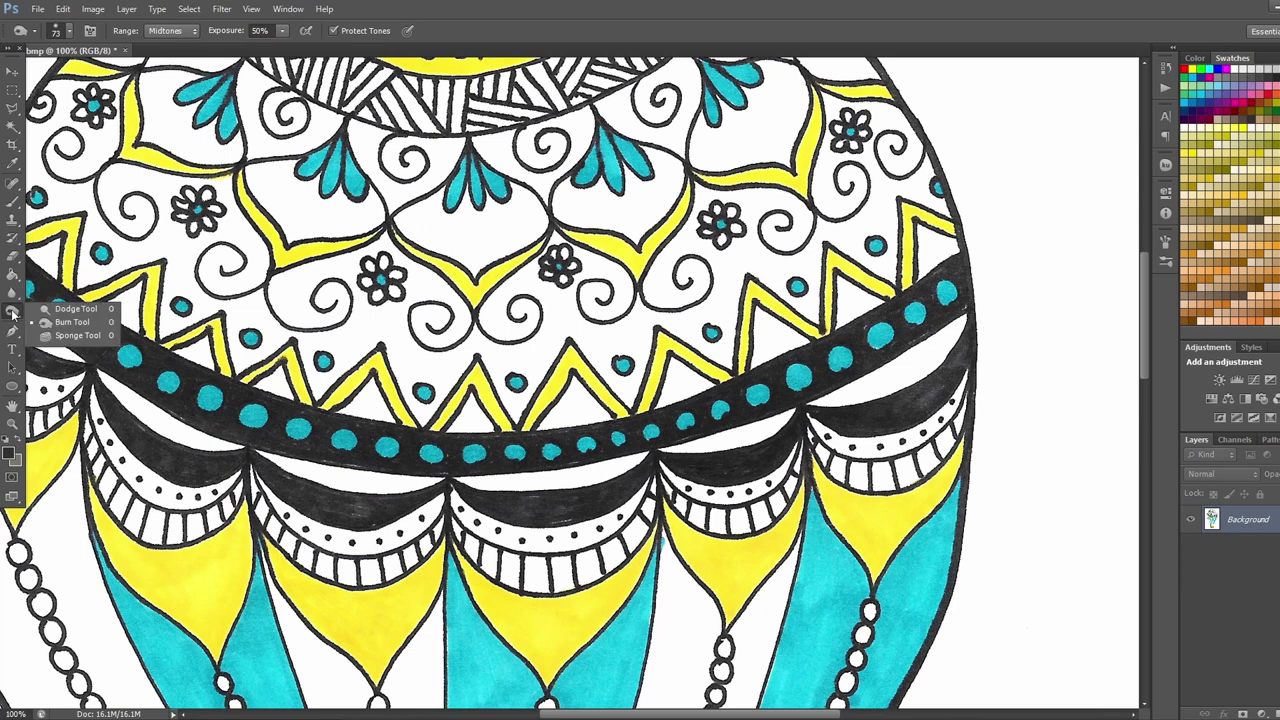
{"action": "left_click", "coordinate": [70, 322]}
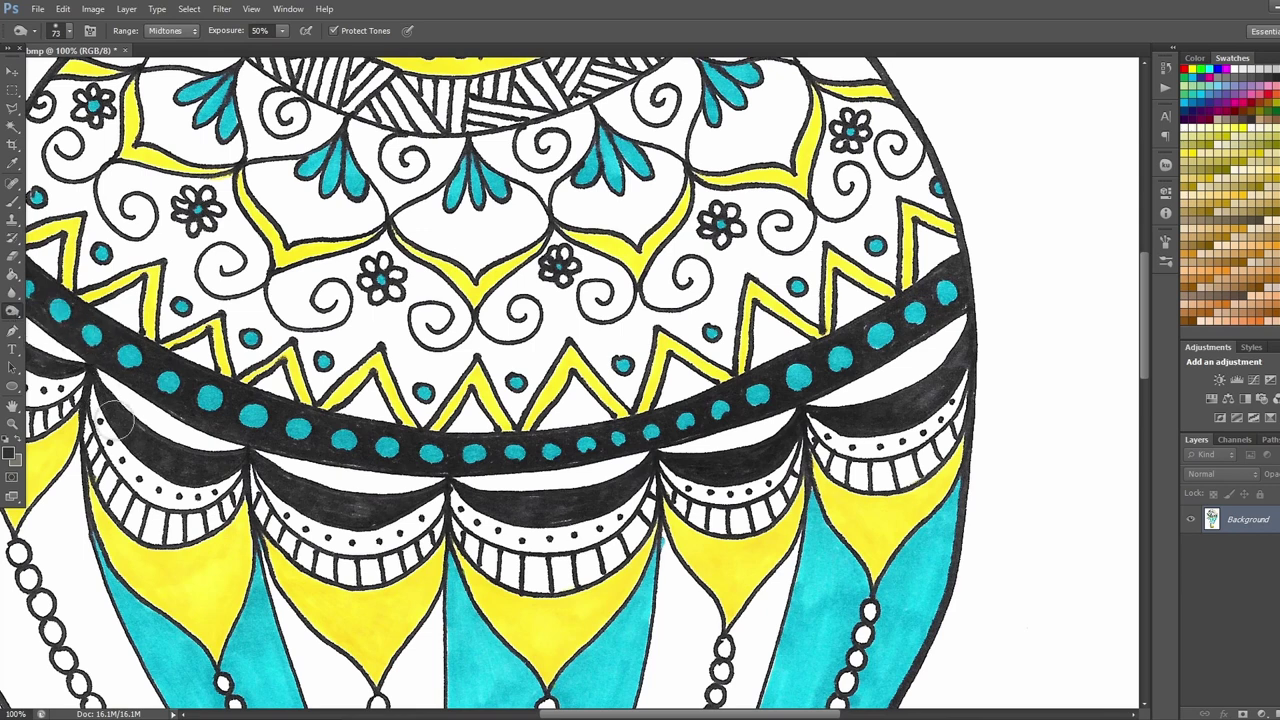
- Burn the black scalloped band from left to right end, then scroll through the drawing
{"action": "mouse_move", "coordinate": [120, 432]}
{"action": "left_mouse_down"}
{"action": "mouse_move", "coordinate": [170, 465]}
{"action": "mouse_move", "coordinate": [205, 468]}
{"action": "mouse_move", "coordinate": [112, 408]}
{"action": "mouse_move", "coordinate": [185, 500]}
{"action": "mouse_move", "coordinate": [185, 515]}
{"action": "mouse_move", "coordinate": [160, 525]}
{"action": "mouse_move", "coordinate": [388, 510]}
{"action": "mouse_move", "coordinate": [265, 470]}
{"action": "mouse_move", "coordinate": [395, 512]}
{"action": "mouse_move", "coordinate": [342, 518]}
{"action": "mouse_move", "coordinate": [268, 485]}
{"action": "mouse_move", "coordinate": [388, 550]}
{"action": "mouse_move", "coordinate": [370, 550]}
{"action": "mouse_move", "coordinate": [388, 543]}
{"action": "mouse_move", "coordinate": [345, 507]}
{"action": "mouse_move", "coordinate": [228, 470]}
{"action": "mouse_move", "coordinate": [408, 456]}
{"action": "mouse_move", "coordinate": [170, 398]}
{"action": "mouse_move", "coordinate": [408, 452]}
{"action": "mouse_move", "coordinate": [563, 455]}
{"action": "mouse_move", "coordinate": [270, 380]}
{"action": "left_mouse_up"}
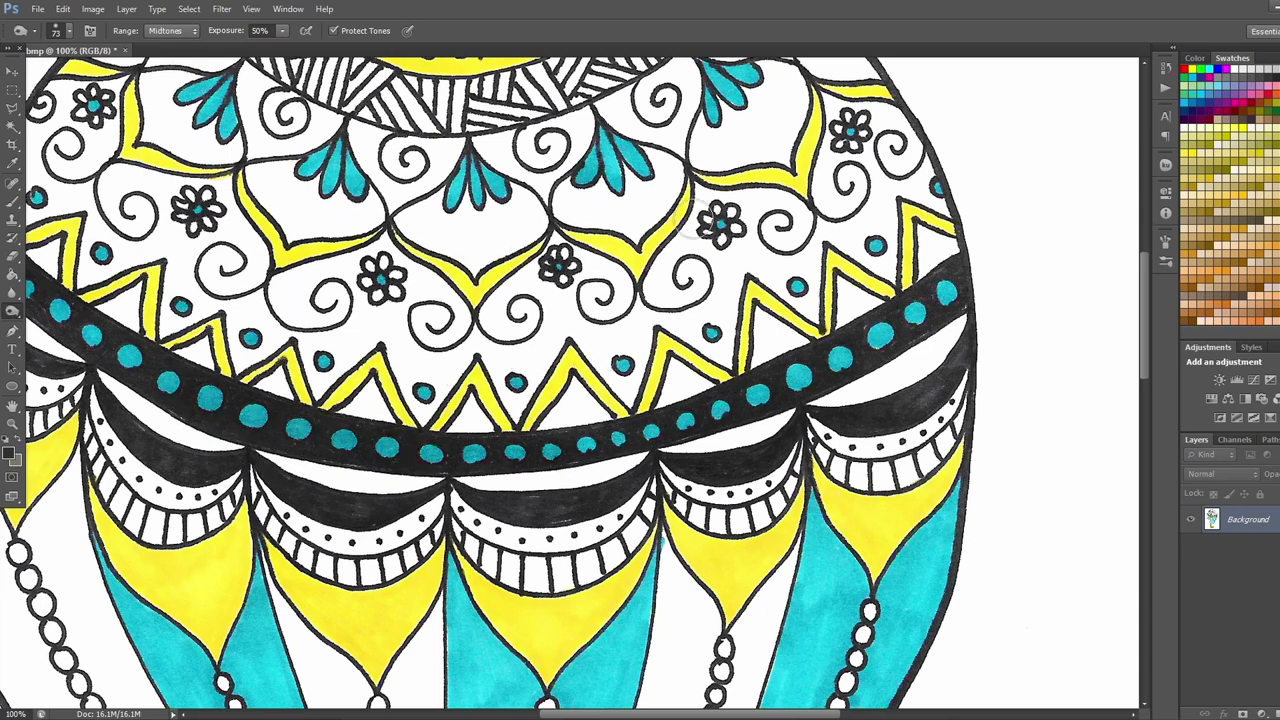
{"action": "left_click_drag", "start_coordinate": [965, 189], "coordinate": [900, 360]}
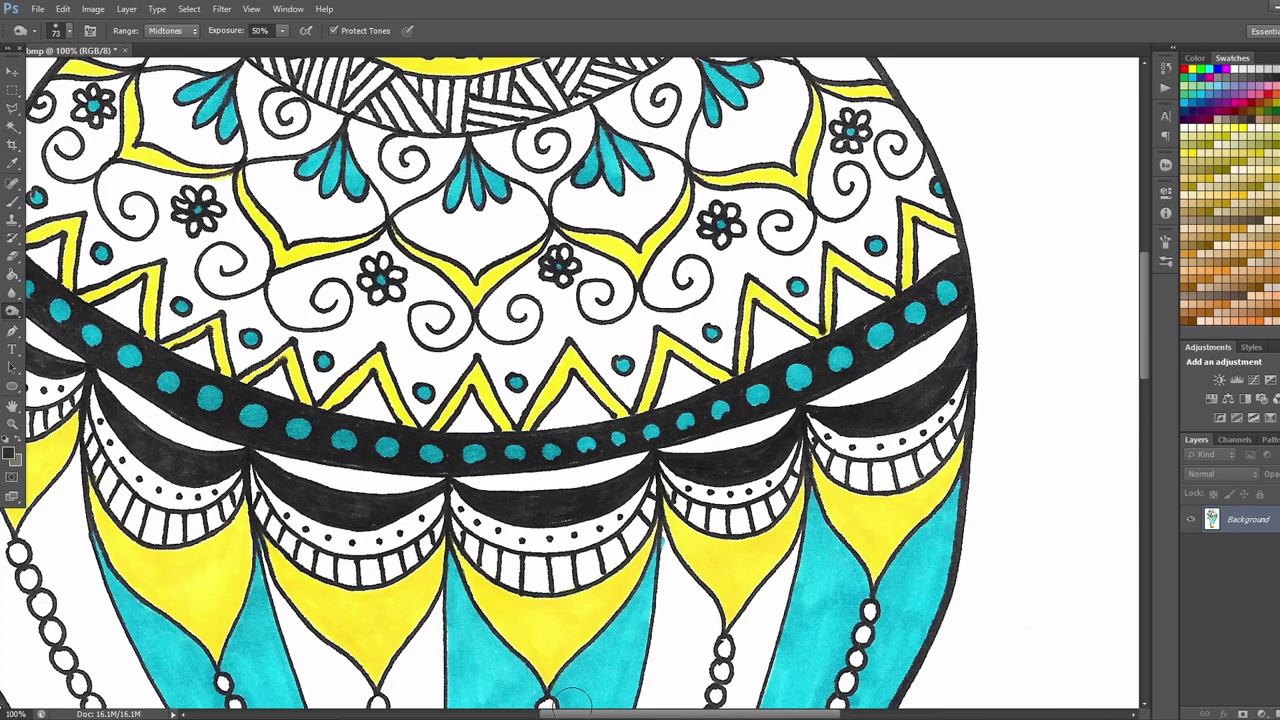
{"action": "scroll", "coordinate": [227, 297], "scroll_direction": "left", "scroll_amount": 5}
{"action": "scroll", "coordinate": [688, 110], "scroll_direction": "up", "scroll_amount": 4}
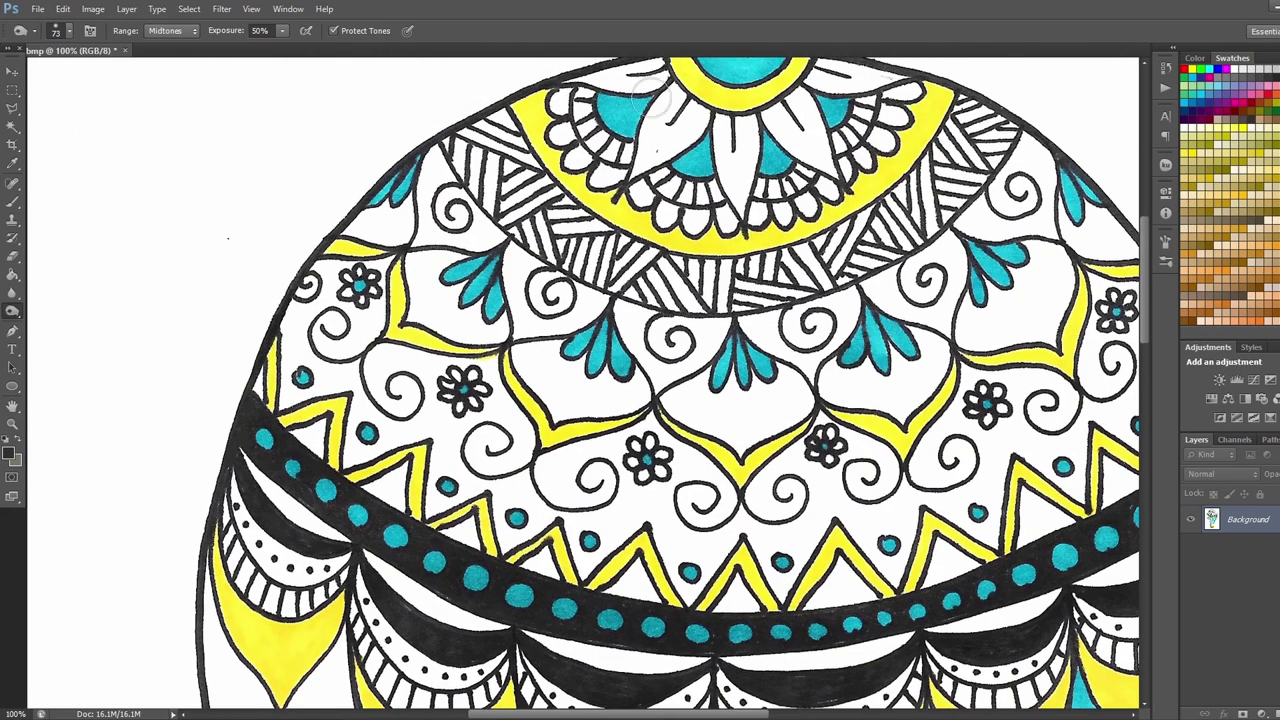
{"action": "scroll", "coordinate": [336, 231], "scroll_direction": "down", "scroll_amount": 10}
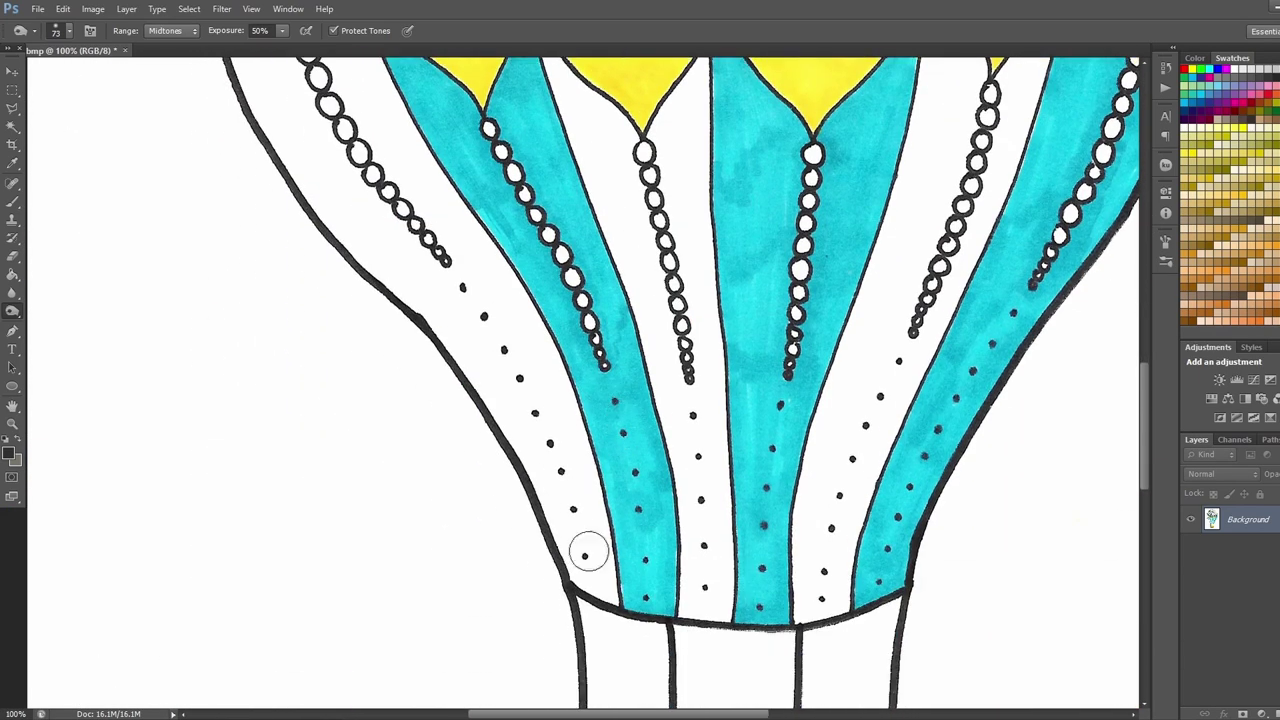
{"action": "scroll", "coordinate": [1145, 532], "scroll_direction": "down", "scroll_amount": 5}
{"action": "scroll", "coordinate": [1145, 532], "scroll_direction": "down", "scroll_amount": 2}
- Zoom out until the whole balloon fits the window
{"action": "scroll", "coordinate": [1128, 508], "scroll_direction": "up", "scroll_amount": 15}
{"action": "key", "text": "z"}
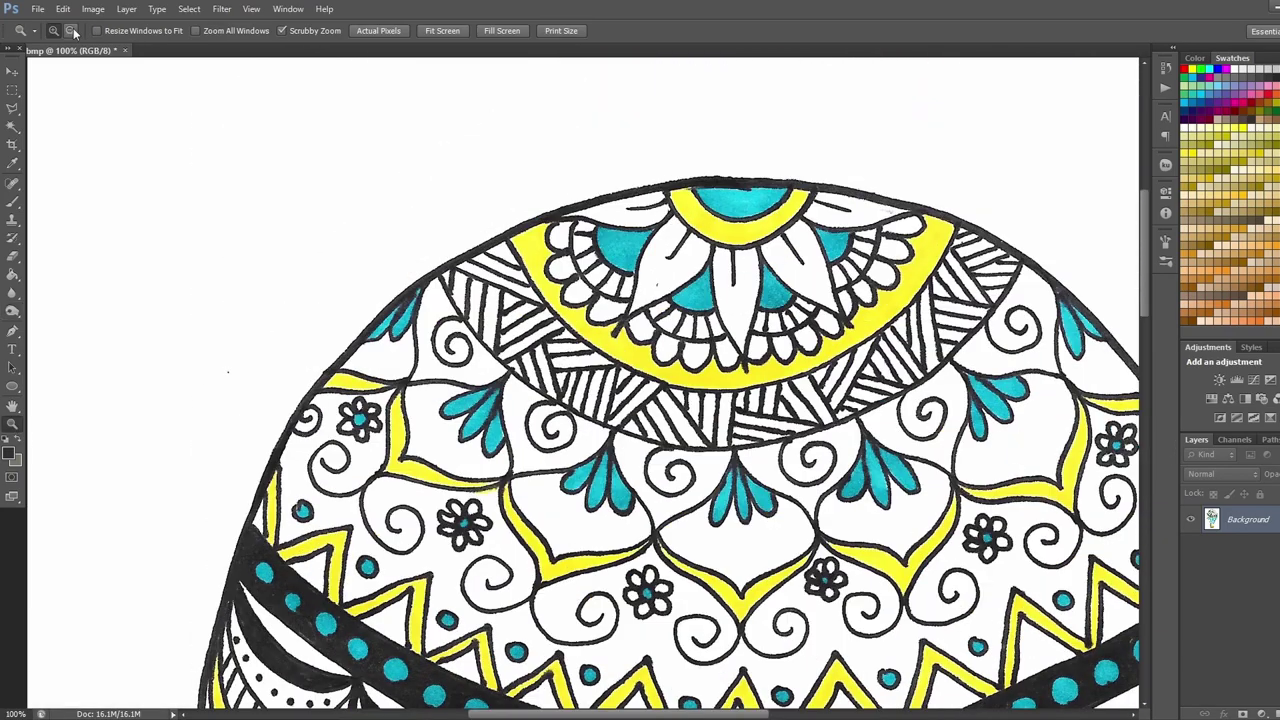
{"action": "left_click", "coordinate": [68, 33]}
{"action": "left_click", "coordinate": [834, 387]}
{"action": "left_click", "coordinate": [1034, 517]}
{"action": "left_click", "coordinate": [1034, 517]}
{"action": "left_click", "coordinate": [762, 382], "text": "alt"}
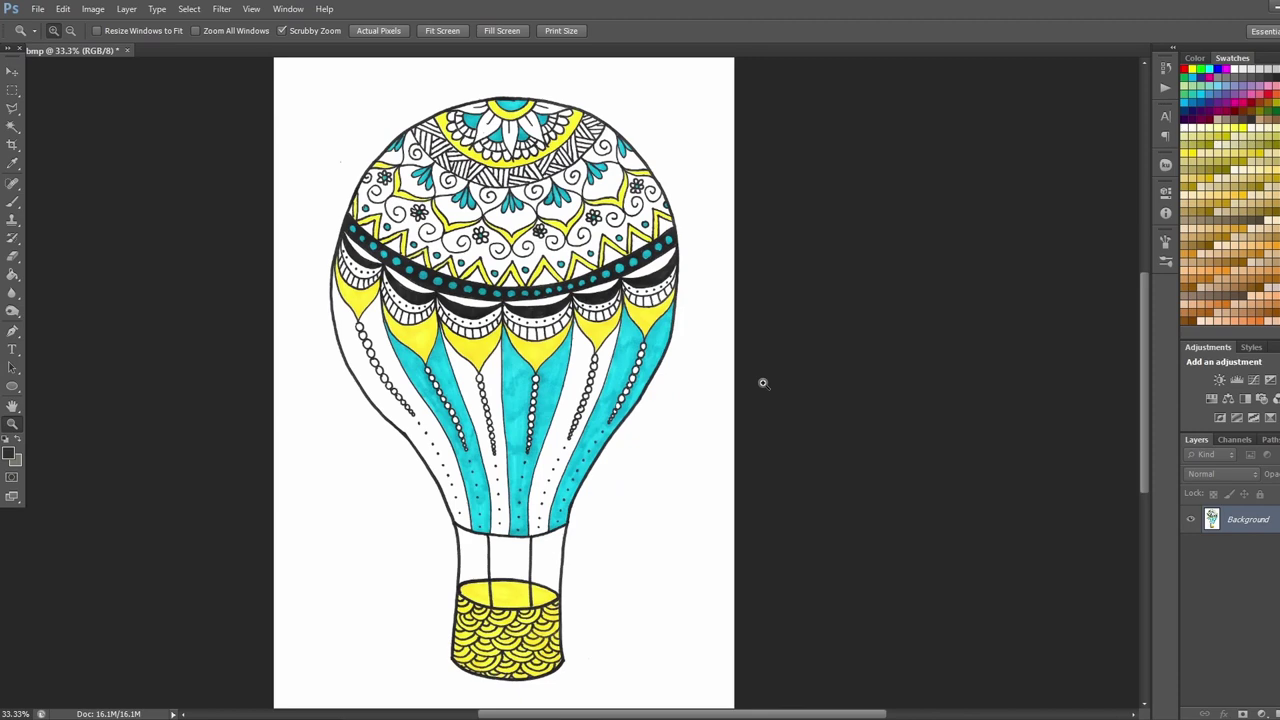
- Save the drawing as hot air balloon.psd in Photoshop format
{"action": "left_click", "coordinate": [30, 10]}
{"action": "left_click", "coordinate": [80, 219]}
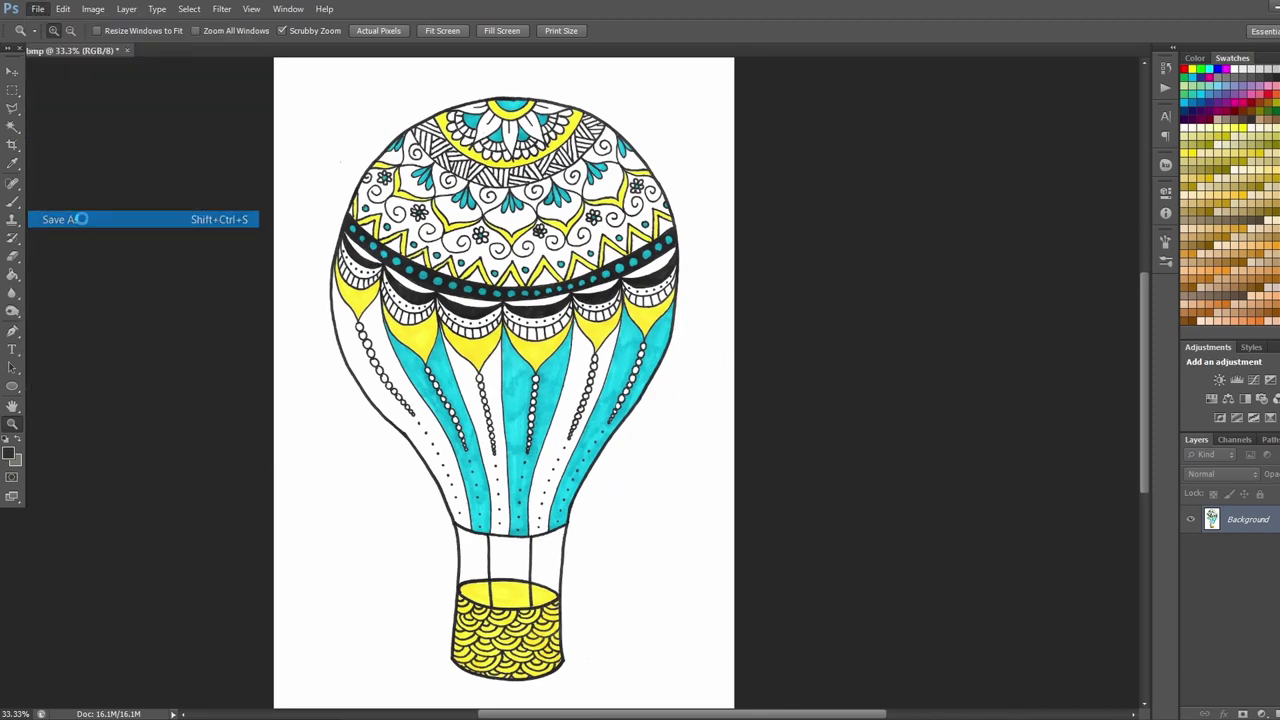
{"action": "left_click", "coordinate": [340, 462]}
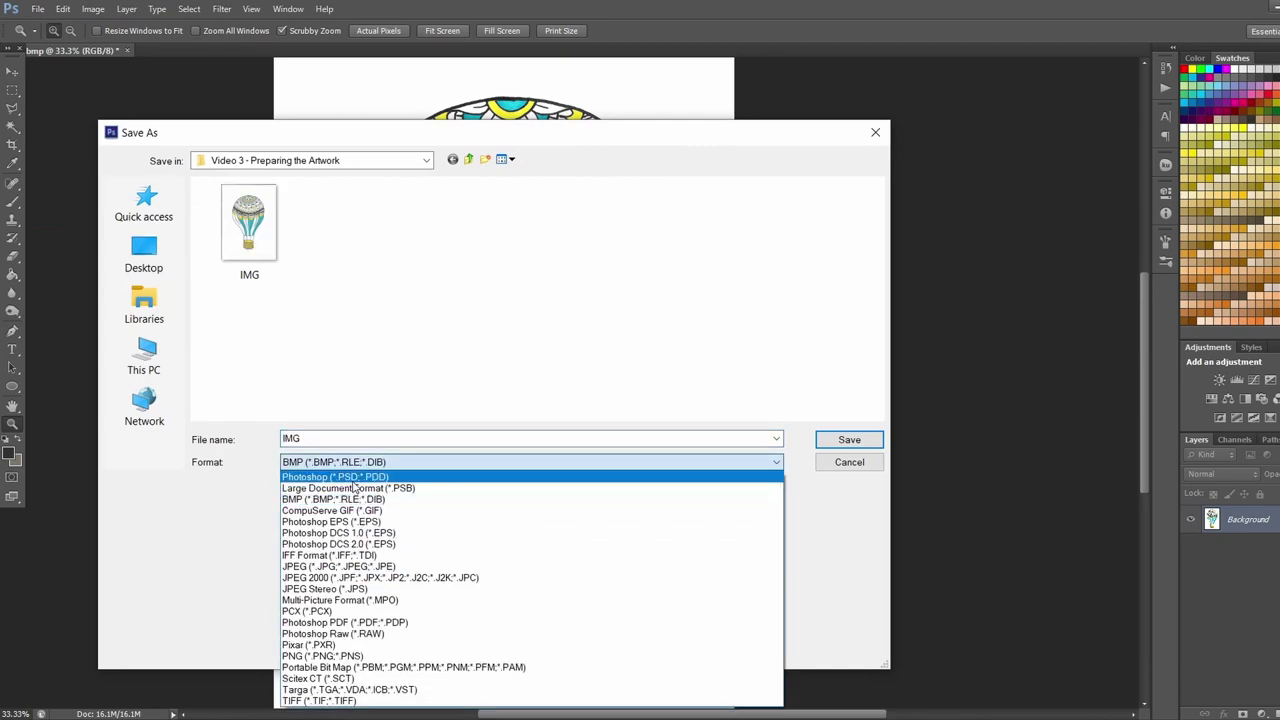
{"action": "left_click", "coordinate": [353, 480]}
{"action": "left_click", "coordinate": [846, 448]}
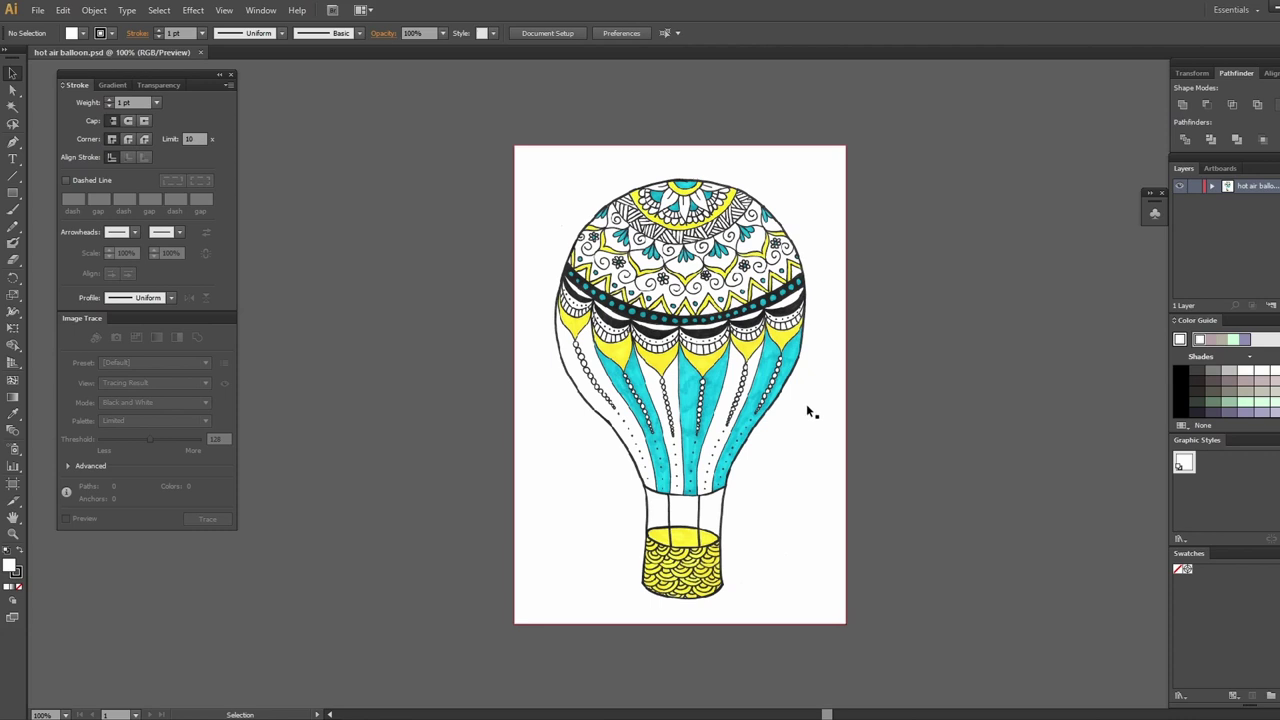
- Select the placed balloon image and open the Image Trace panel with Advanced options expanded
{"action": "left_click", "coordinate": [806, 404]}
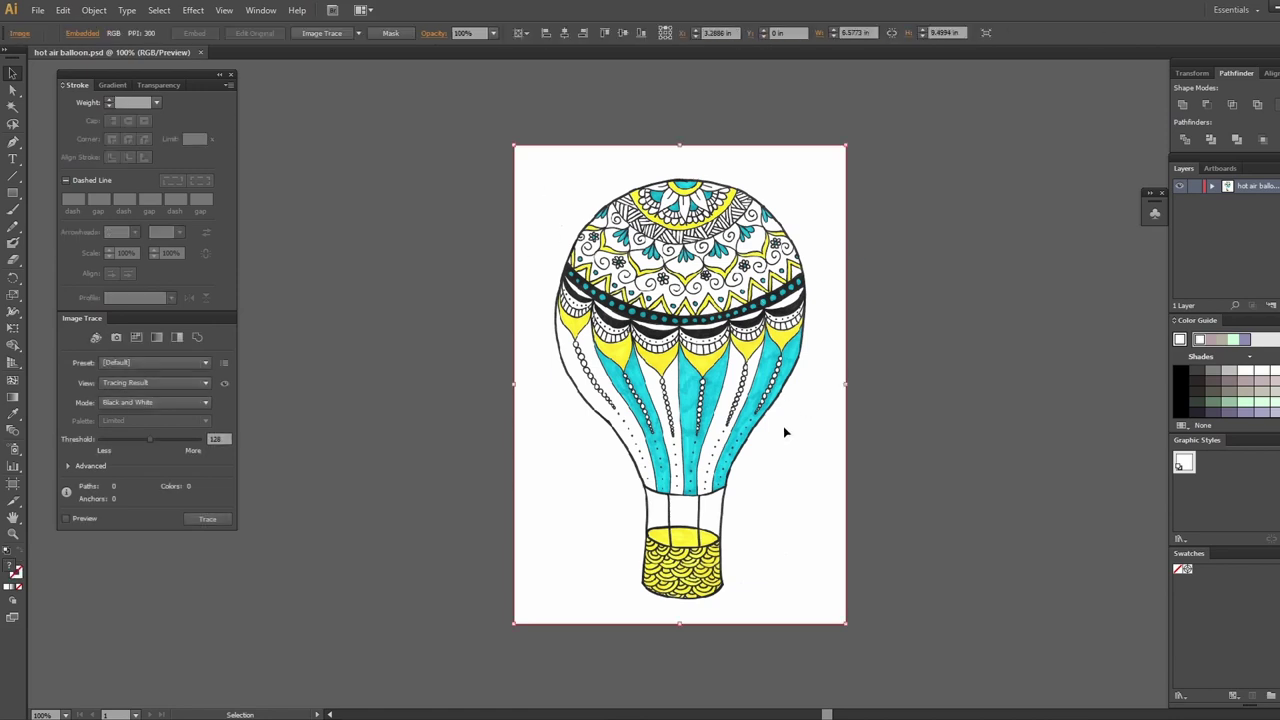
{"action": "left_click", "coordinate": [470, 230]}
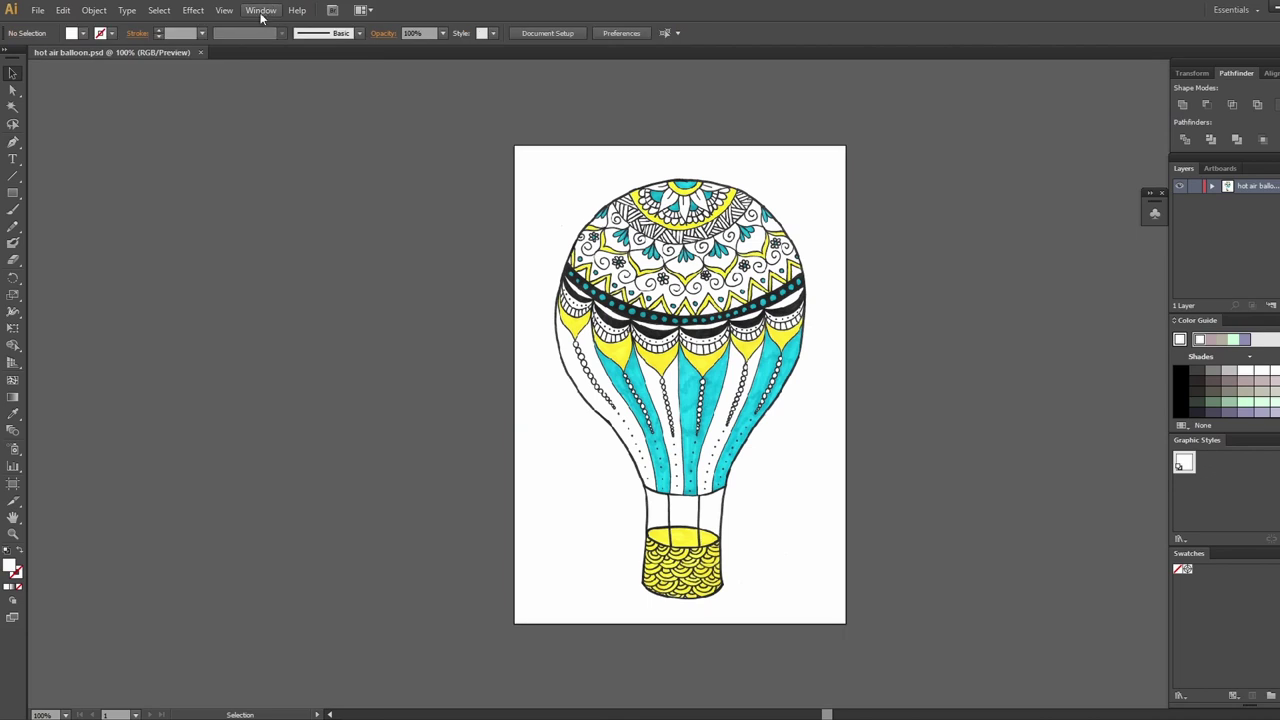
{"action": "left_click", "coordinate": [260, 10]}
{"action": "left_click", "coordinate": [358, 349]}
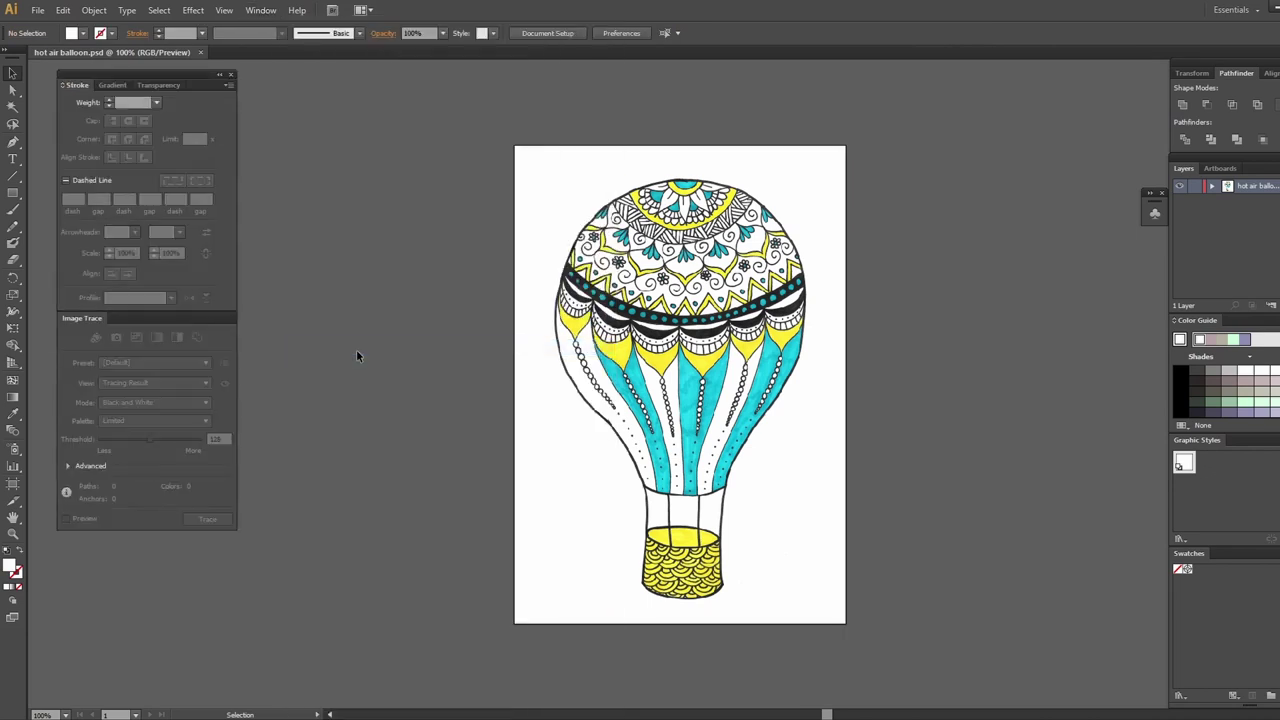
{"action": "left_click", "coordinate": [593, 306]}
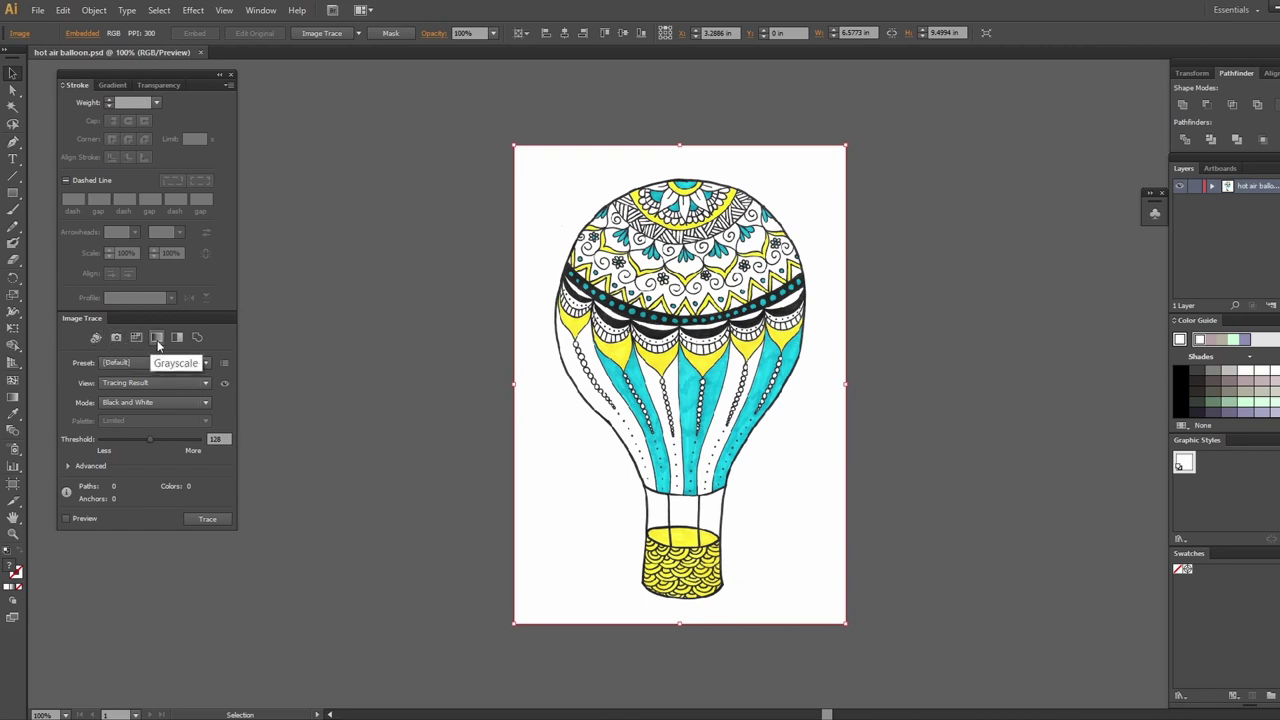
{"action": "left_click", "coordinate": [68, 466]}
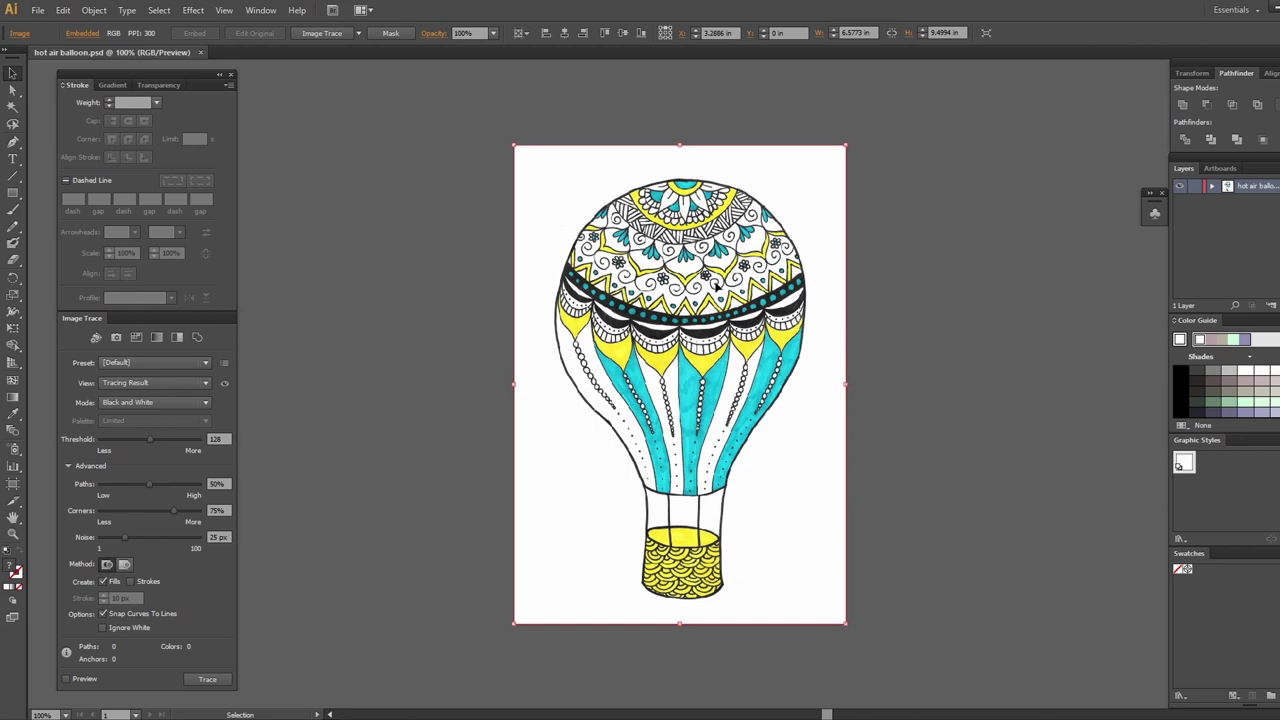
- Trace the balloon with the Low Color preset and zoom in on its middle
{"action": "left_click", "coordinate": [138, 343]}
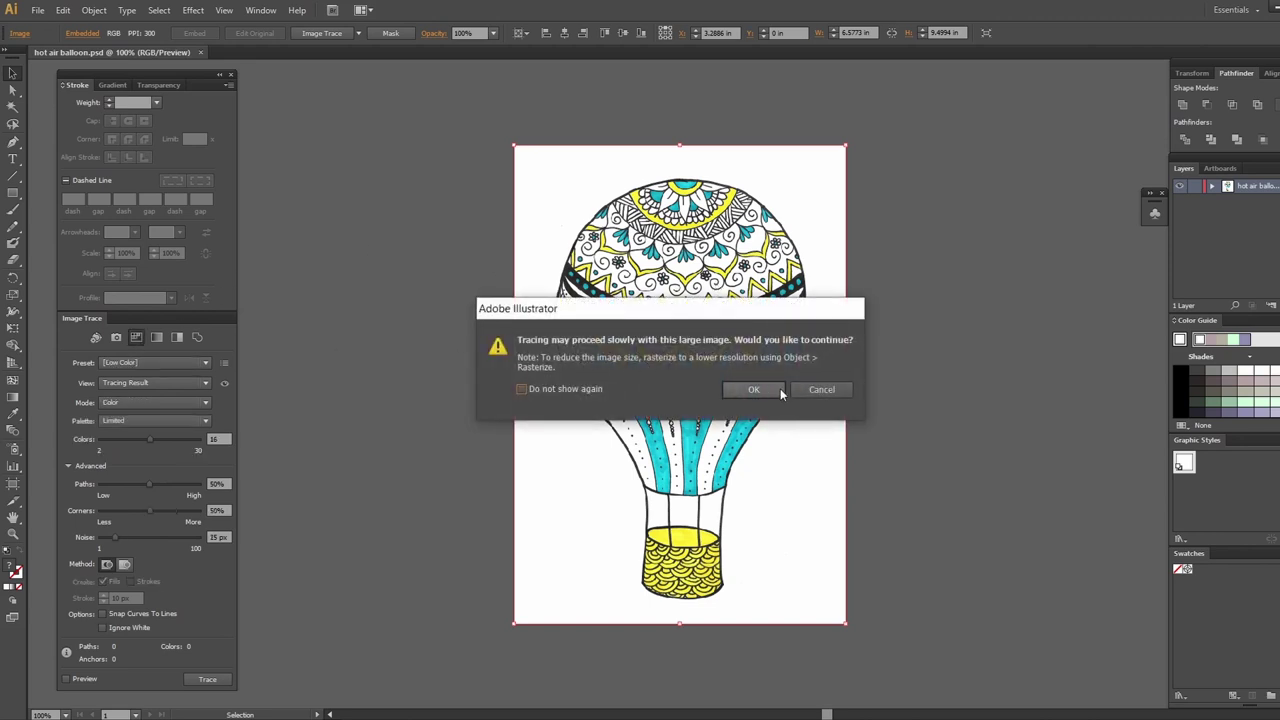
{"action": "left_click", "coordinate": [765, 392]}
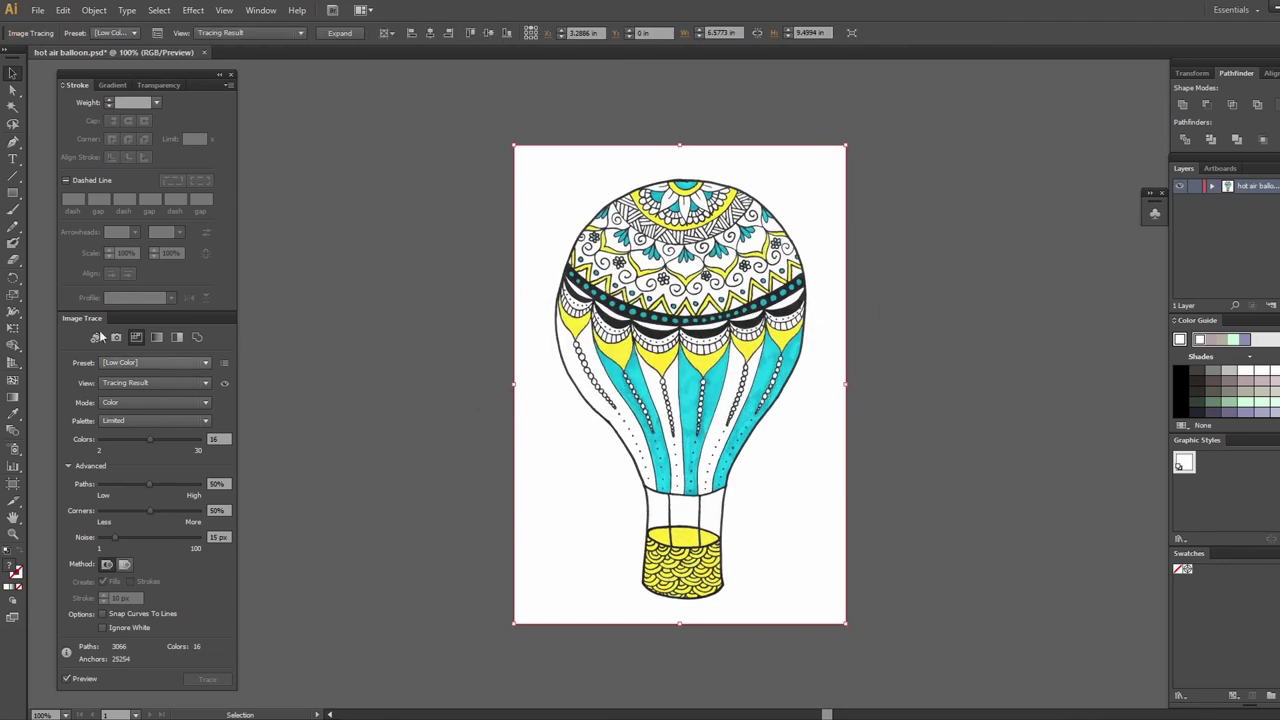
{"action": "key", "text": "z"}
{"action": "left_click", "coordinate": [738, 364]}
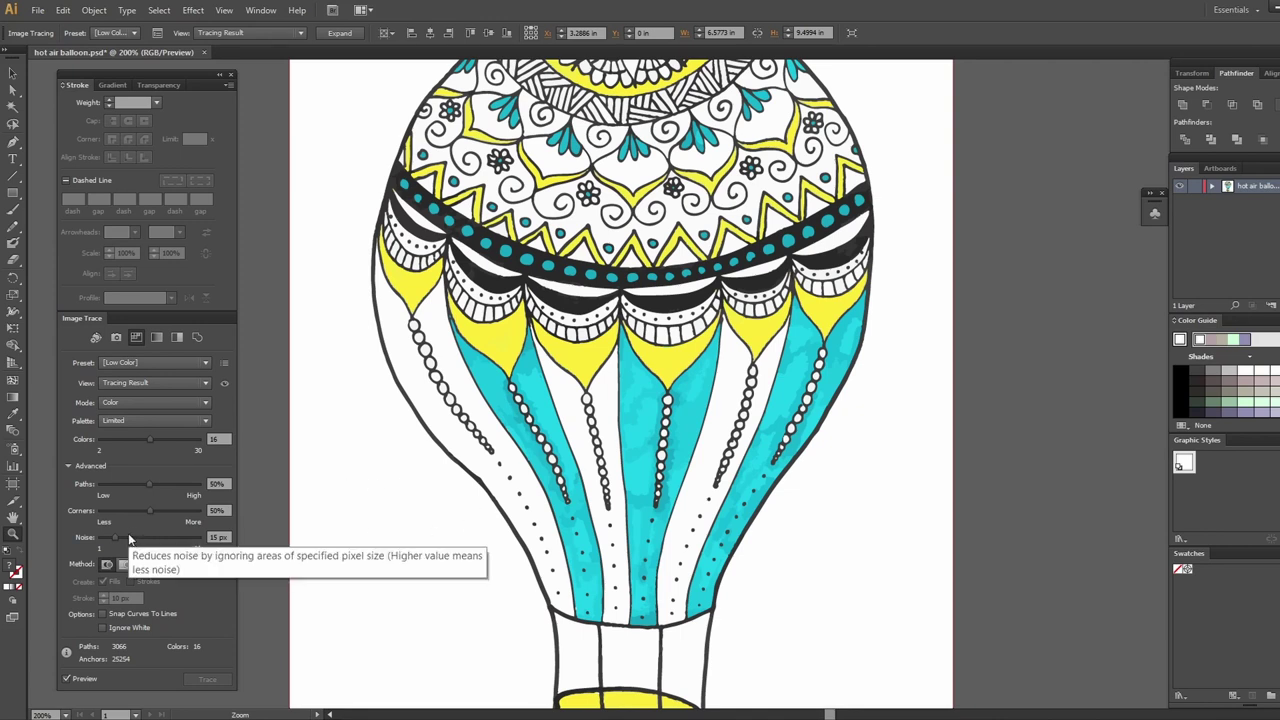
- Retrace the balloon limited to 4 colours with noise at 35 px
{"action": "left_click", "coordinate": [215, 439]}
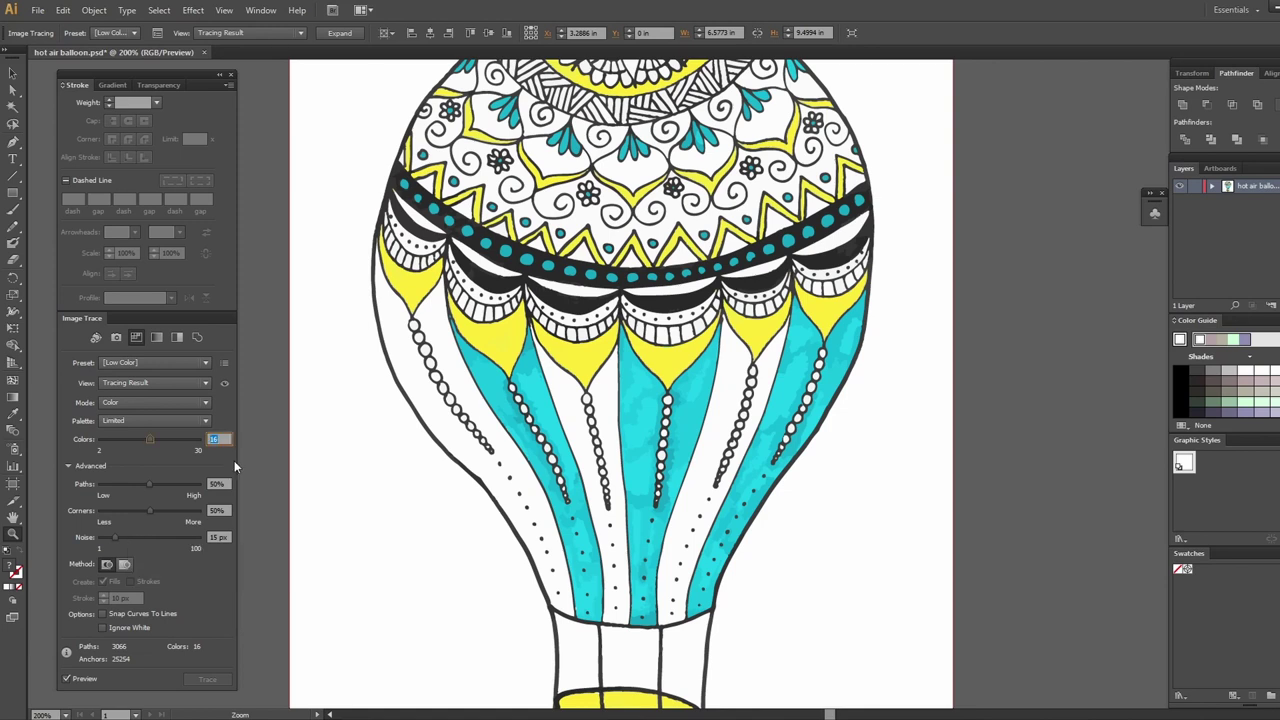
{"action": "type", "text": "5"}
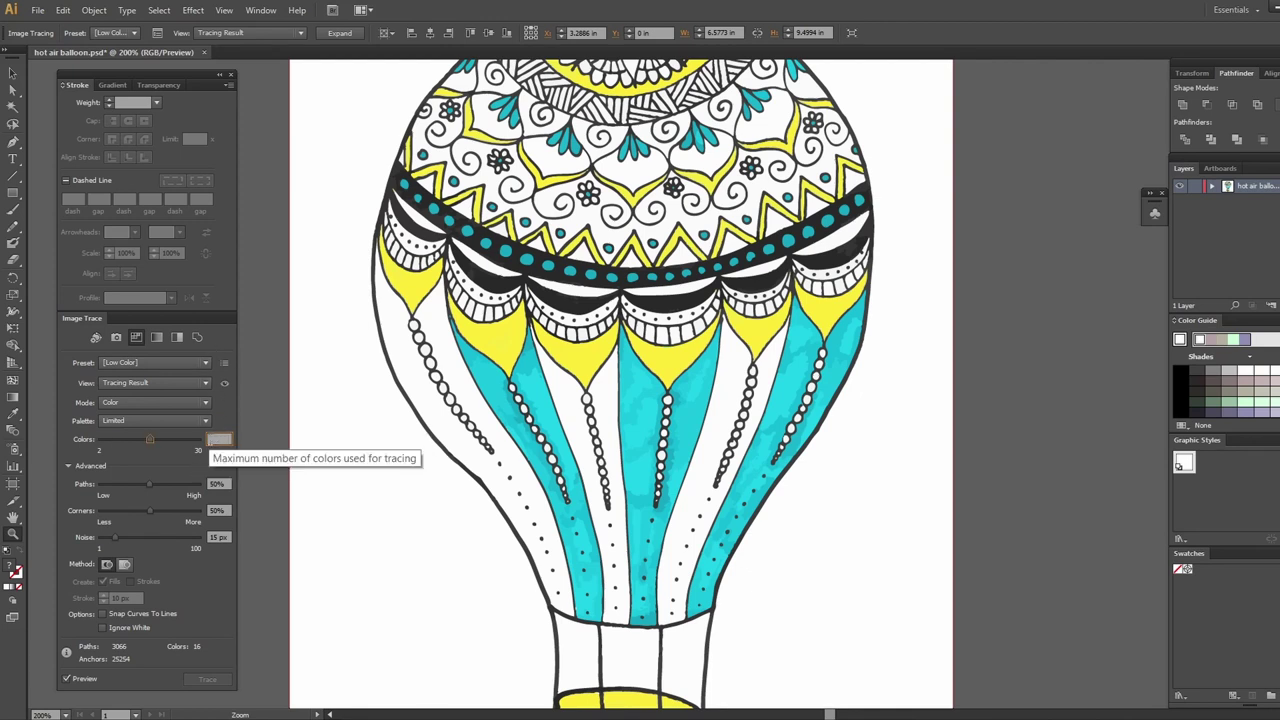
{"action": "key", "text": "Down"}
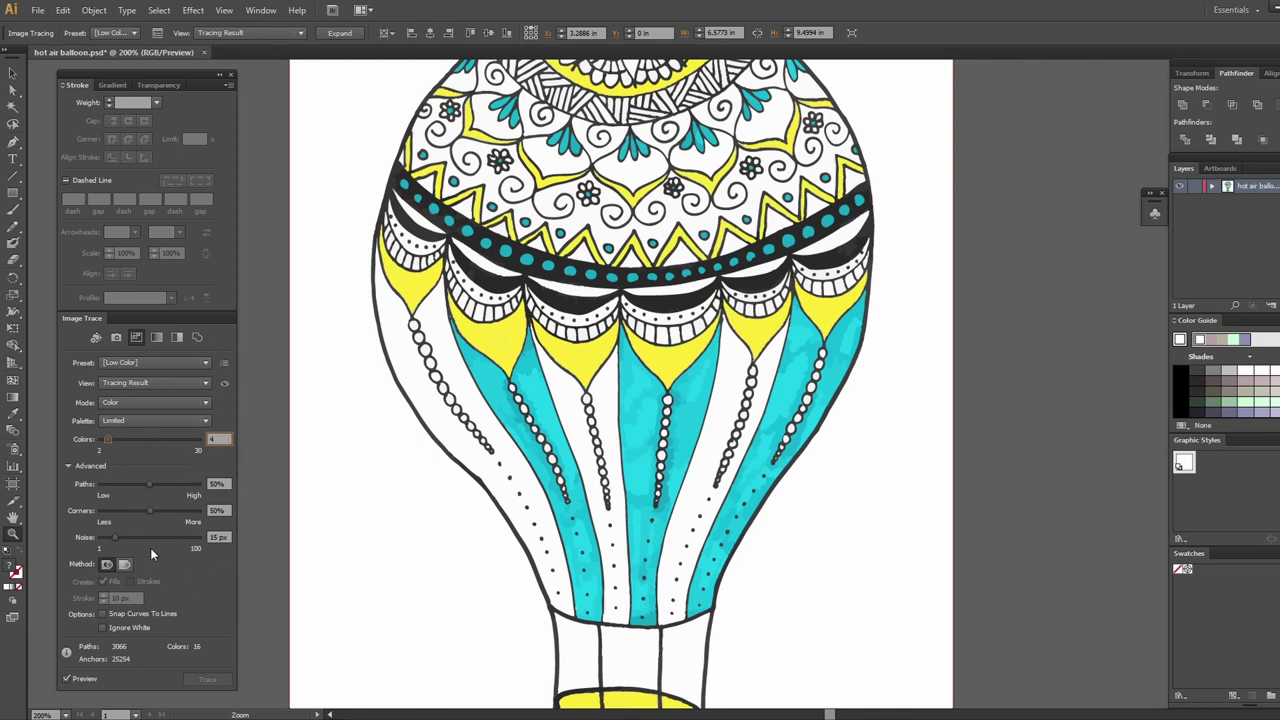
{"action": "key", "text": "Return"}
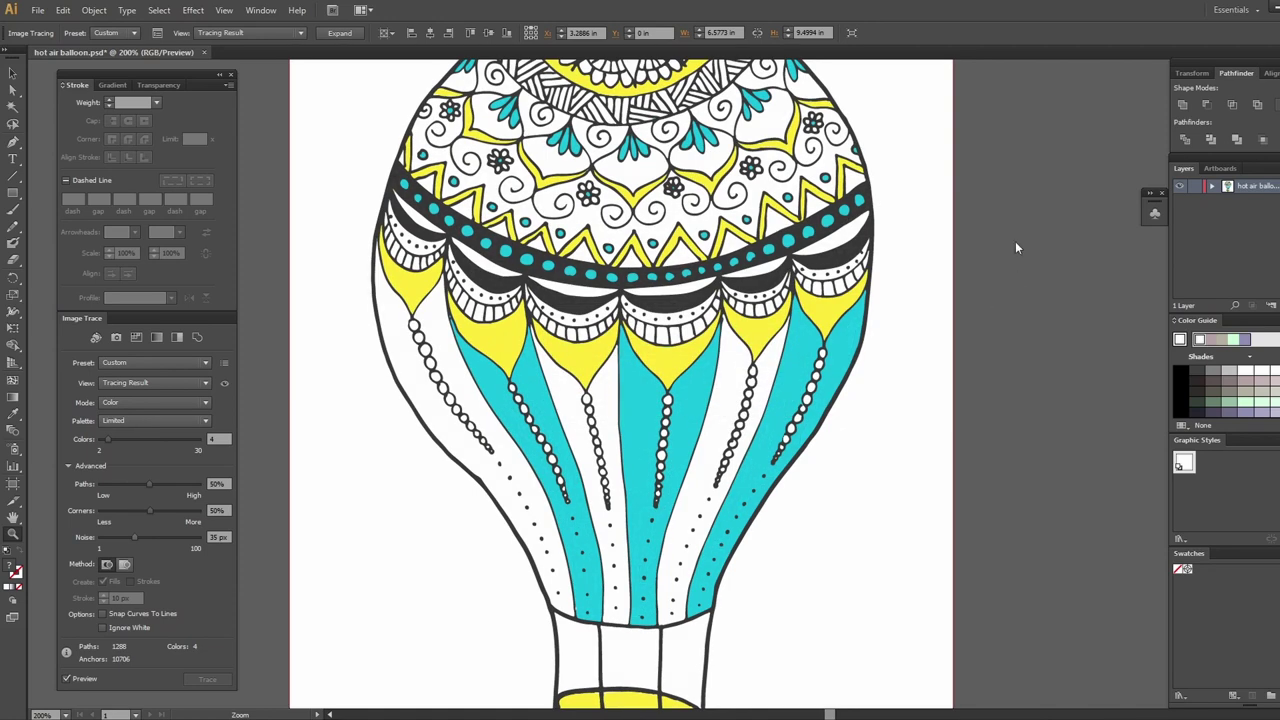
{"action": "scroll", "coordinate": [955, 348], "scroll_direction": "down", "scroll_amount": 3}
{"action": "scroll", "coordinate": [952, 352], "scroll_direction": "up", "scroll_amount": 5}
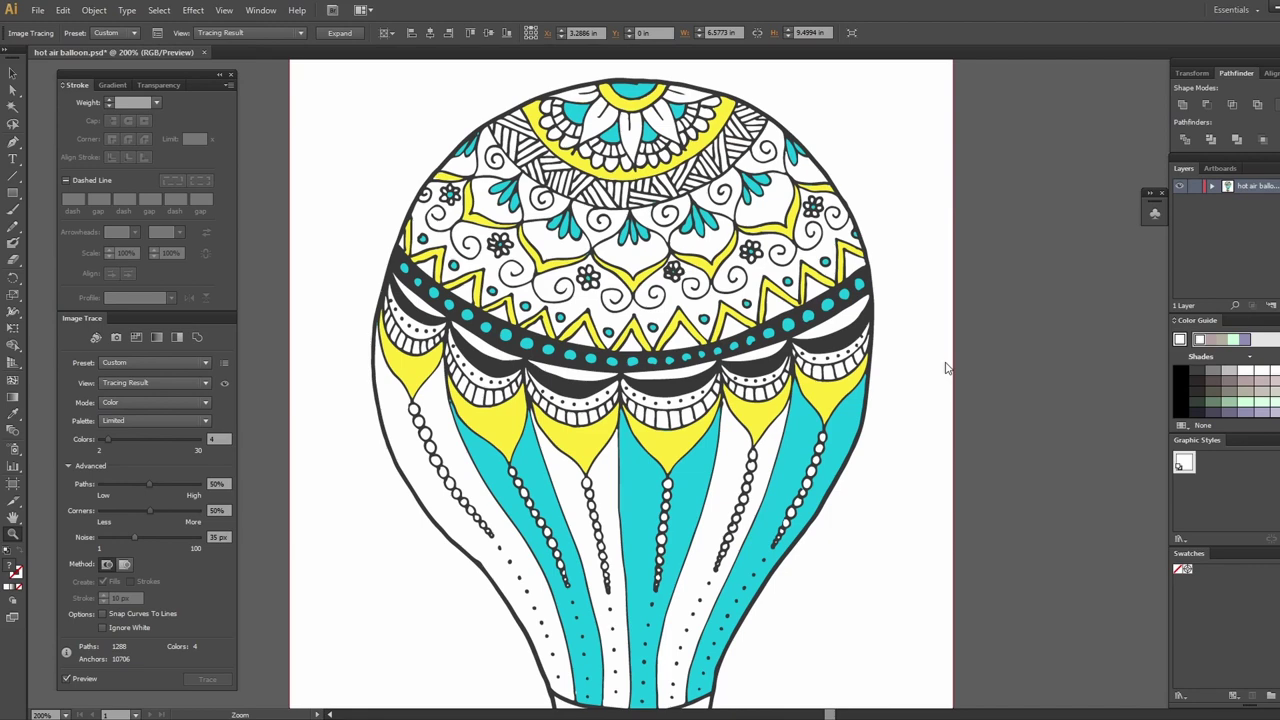
- Save the traced balloon as 'hot air balloon' in Adobe Illustrator (*.AI) format with default options
{"action": "scroll", "coordinate": [929, 354], "scroll_direction": "down", "scroll_amount": 1}
{"action": "left_click", "coordinate": [37, 10]}
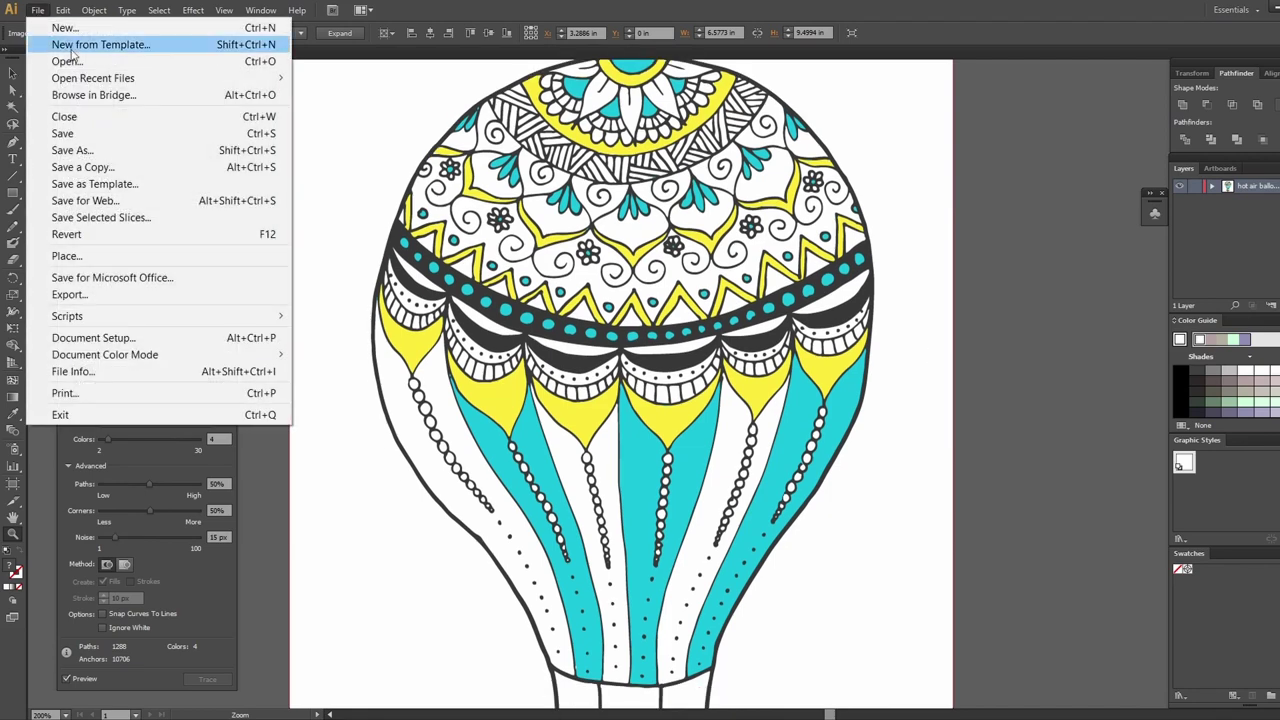
{"action": "left_click", "coordinate": [95, 150]}
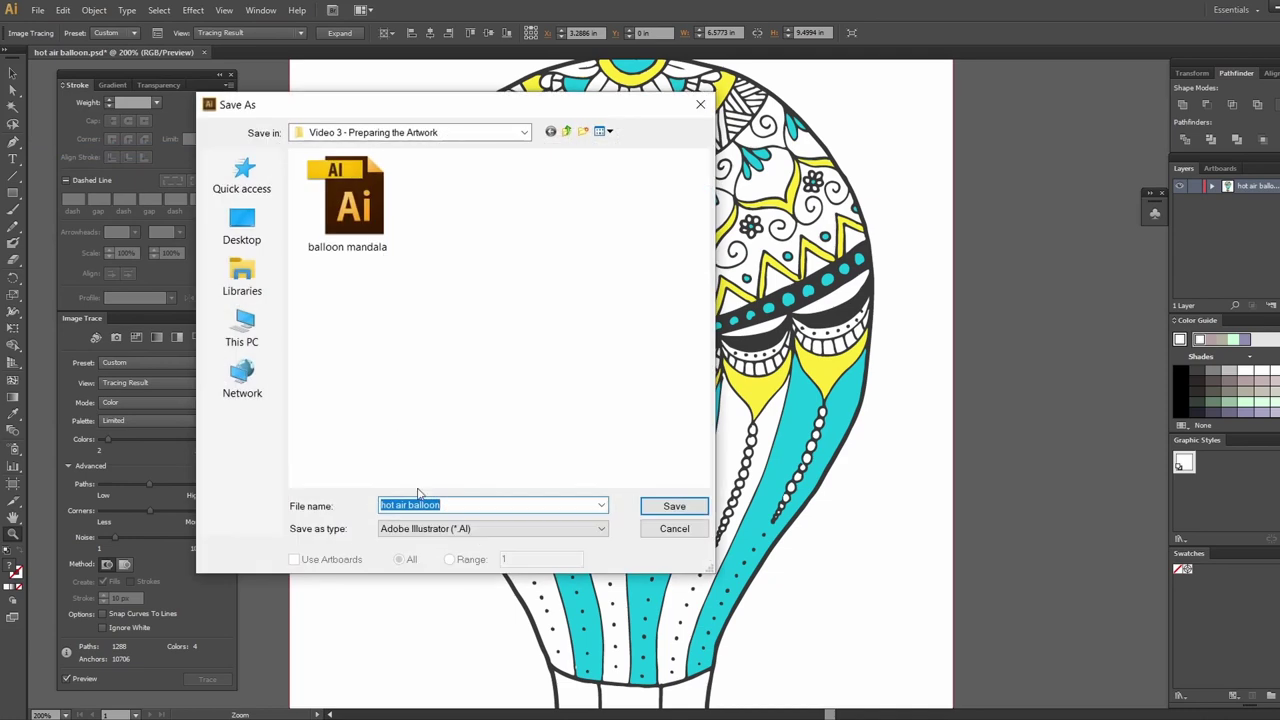
{"action": "left_click", "coordinate": [400, 529]}
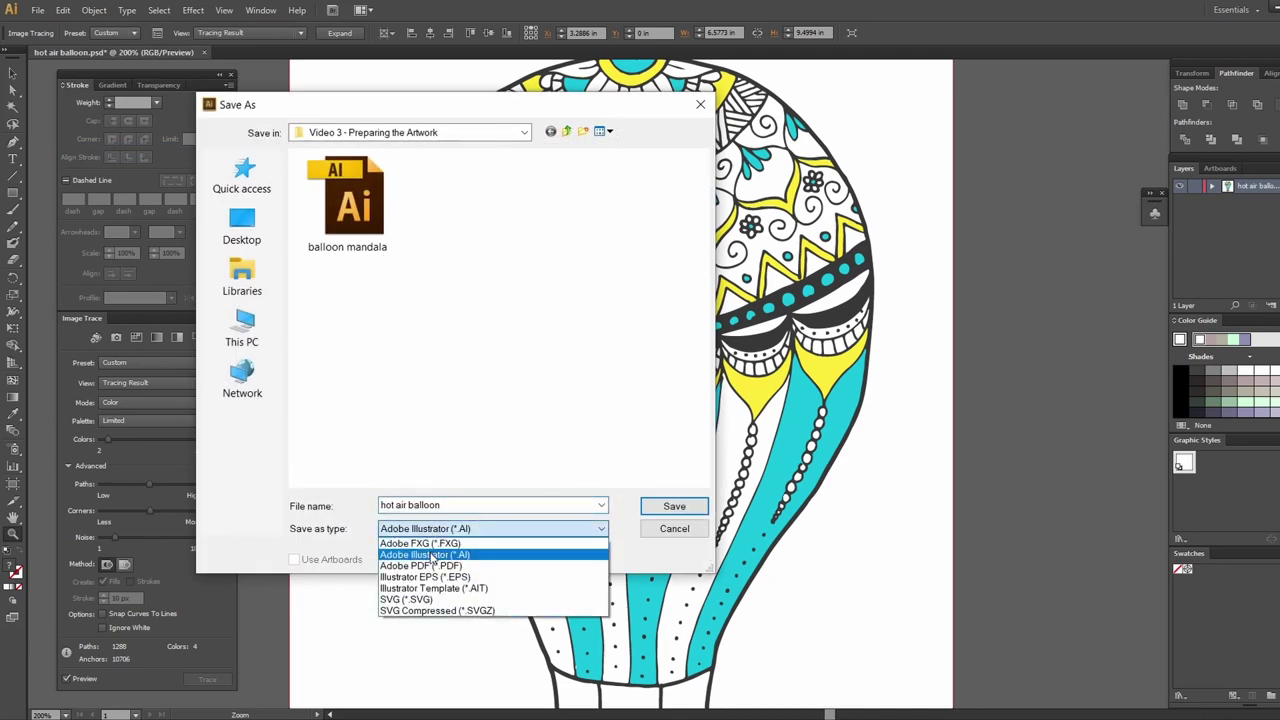
{"action": "left_click", "coordinate": [430, 555]}
{"action": "left_click", "coordinate": [669, 512]}
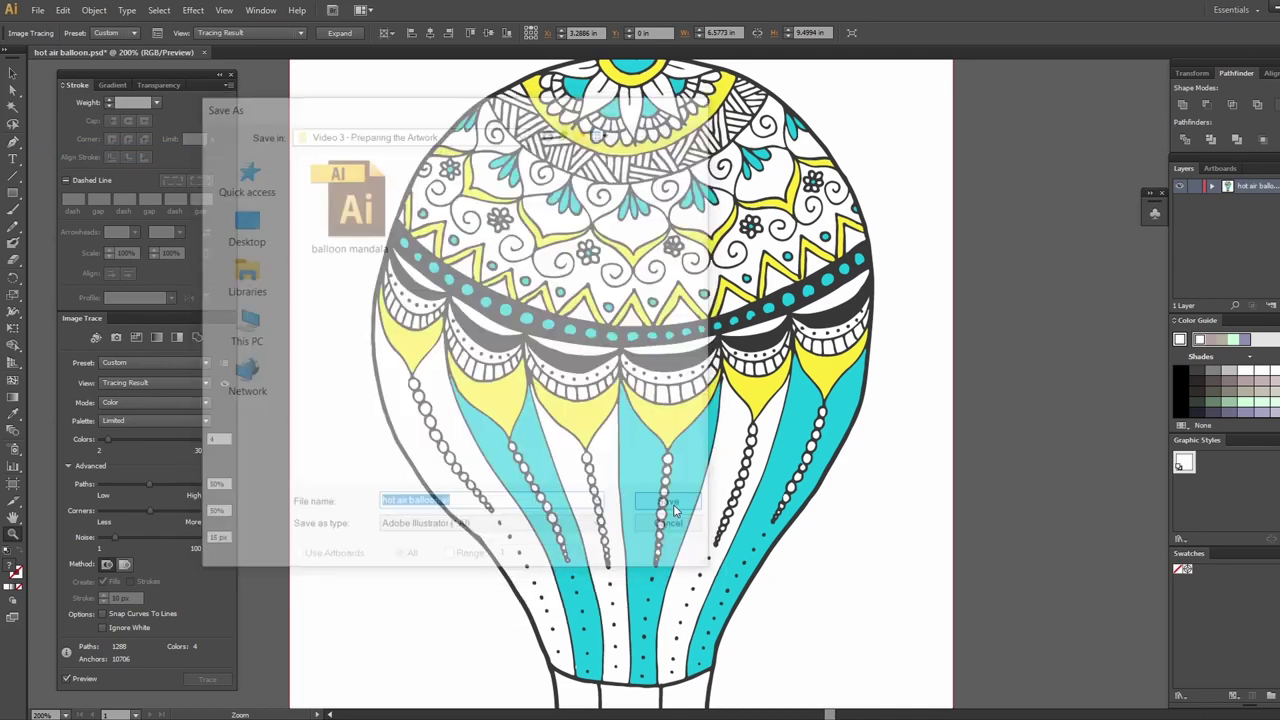
{"action": "left_click", "coordinate": [712, 564]}
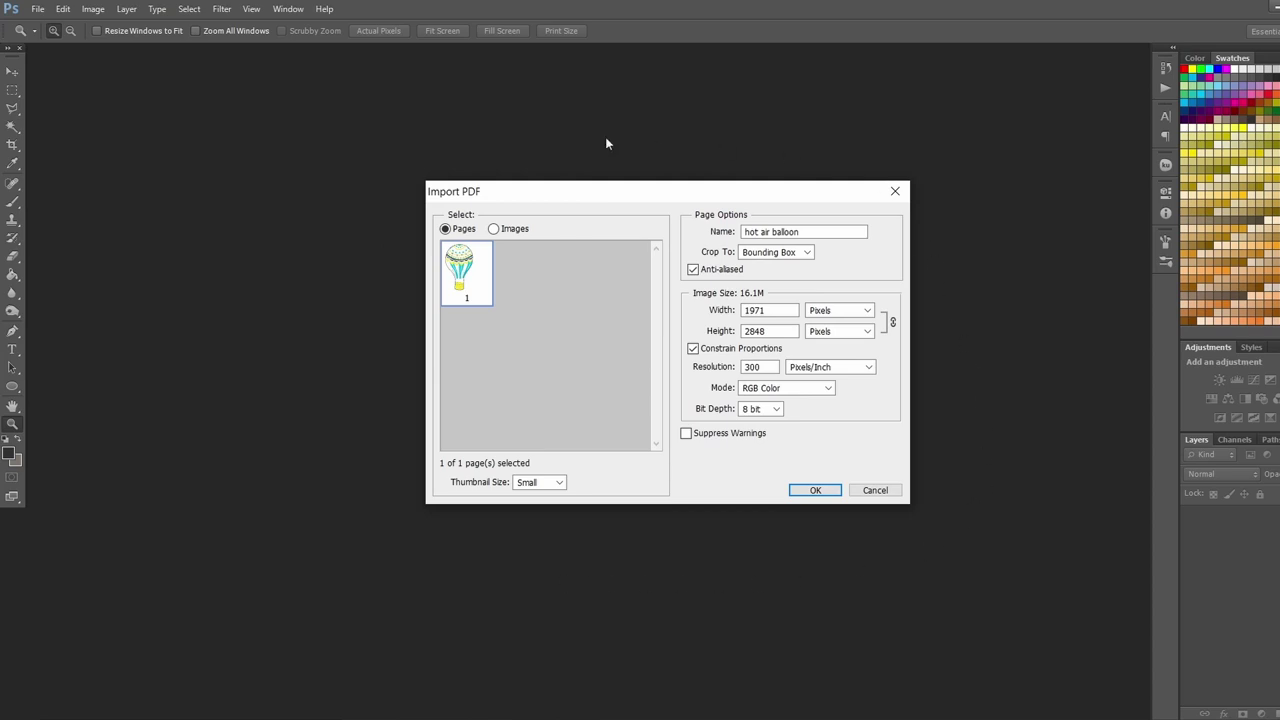
- Import the PDF in pixels at height 9000 (width 6230) and 300 ppi, then zoom in
{"action": "left_click", "coordinate": [820, 311]}
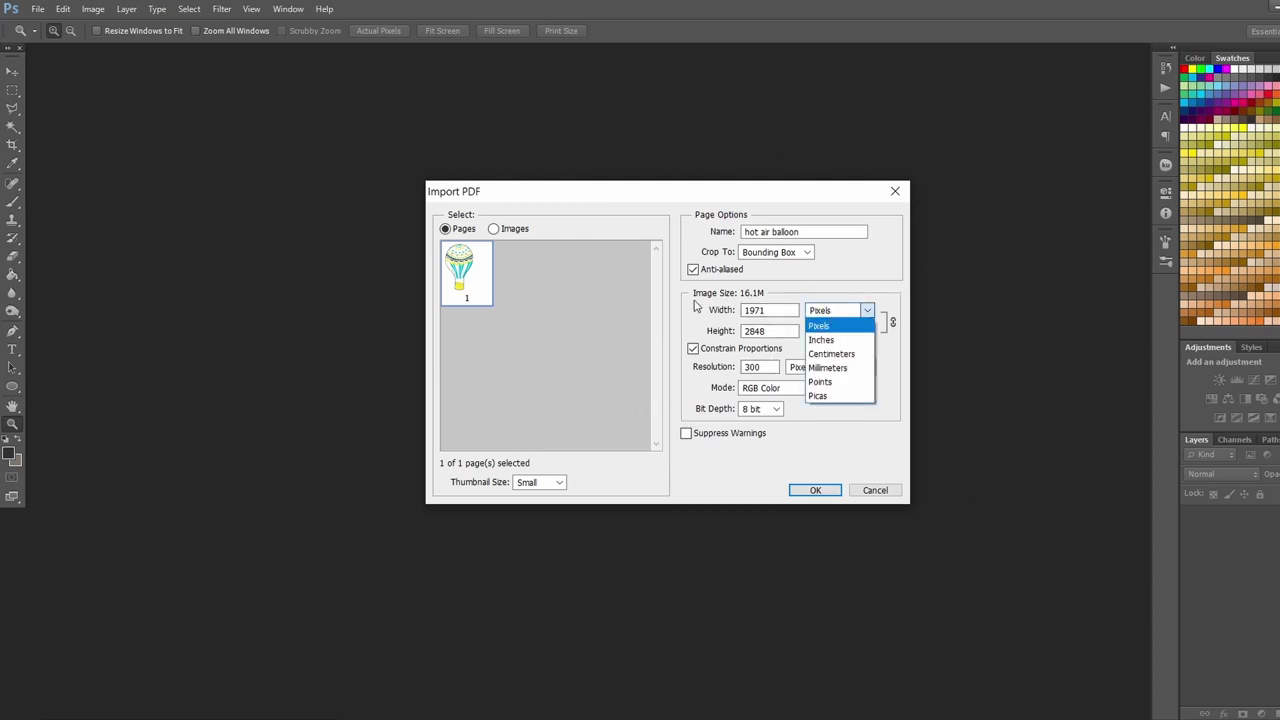
{"action": "left_click", "coordinate": [827, 328]}
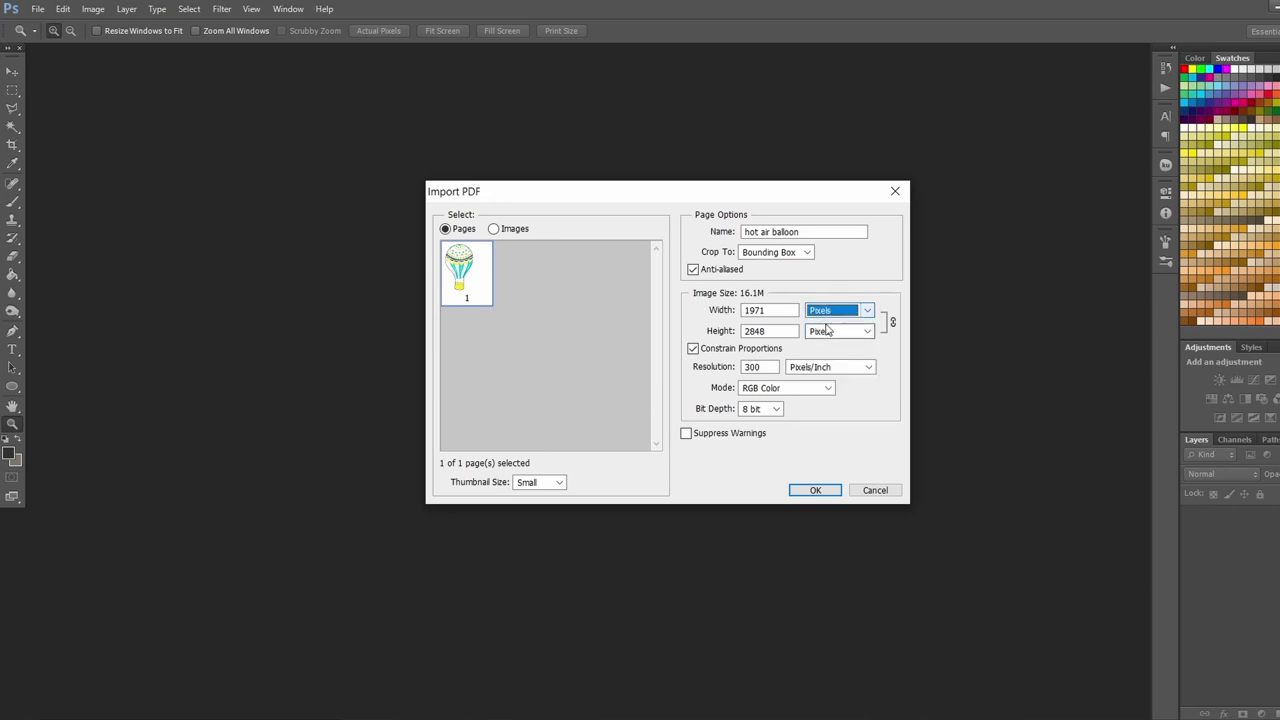
{"action": "left_click", "coordinate": [741, 333]}
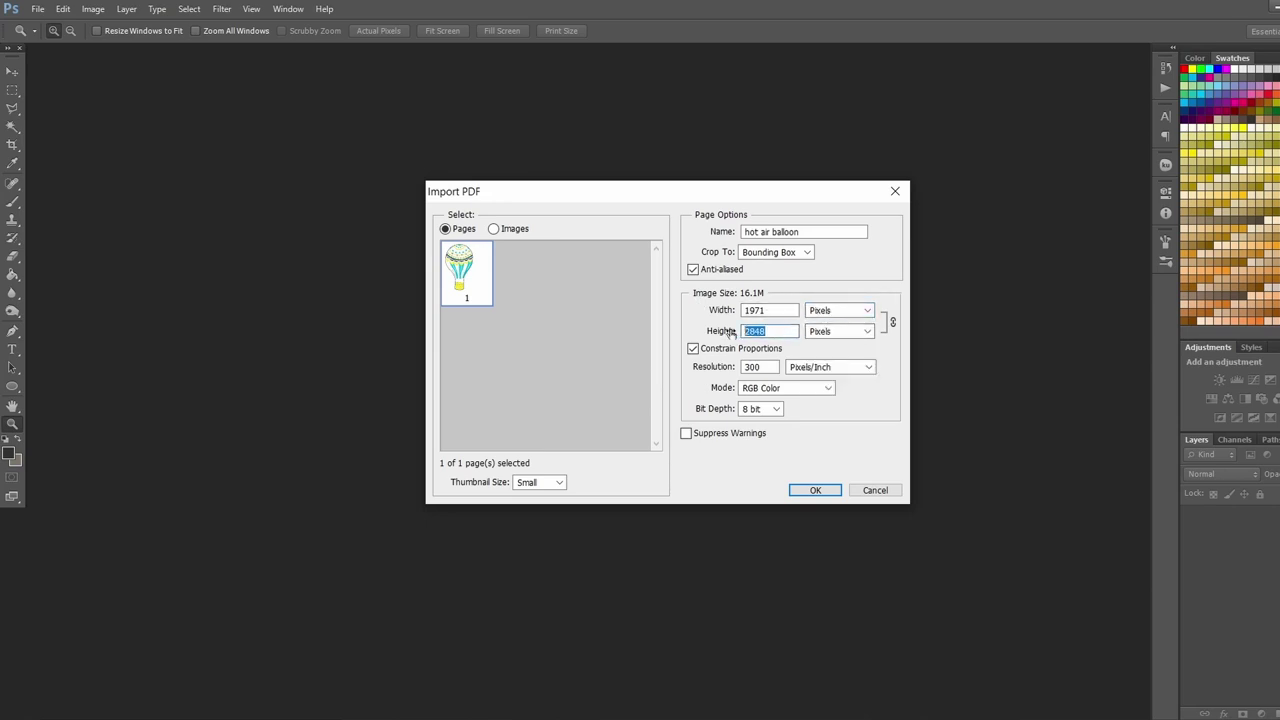
{"action": "type", "text": "9000"}
{"action": "left_click", "coordinate": [755, 310]}
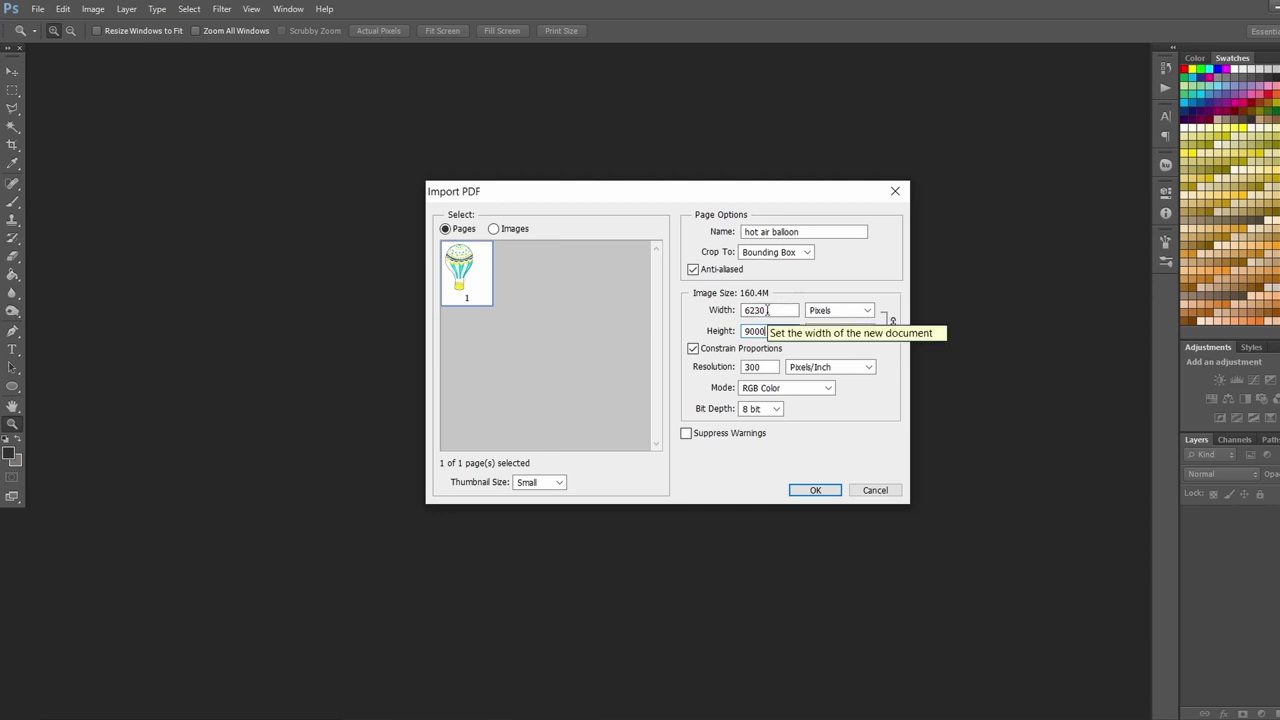
{"action": "left_click", "coordinate": [770, 311]}
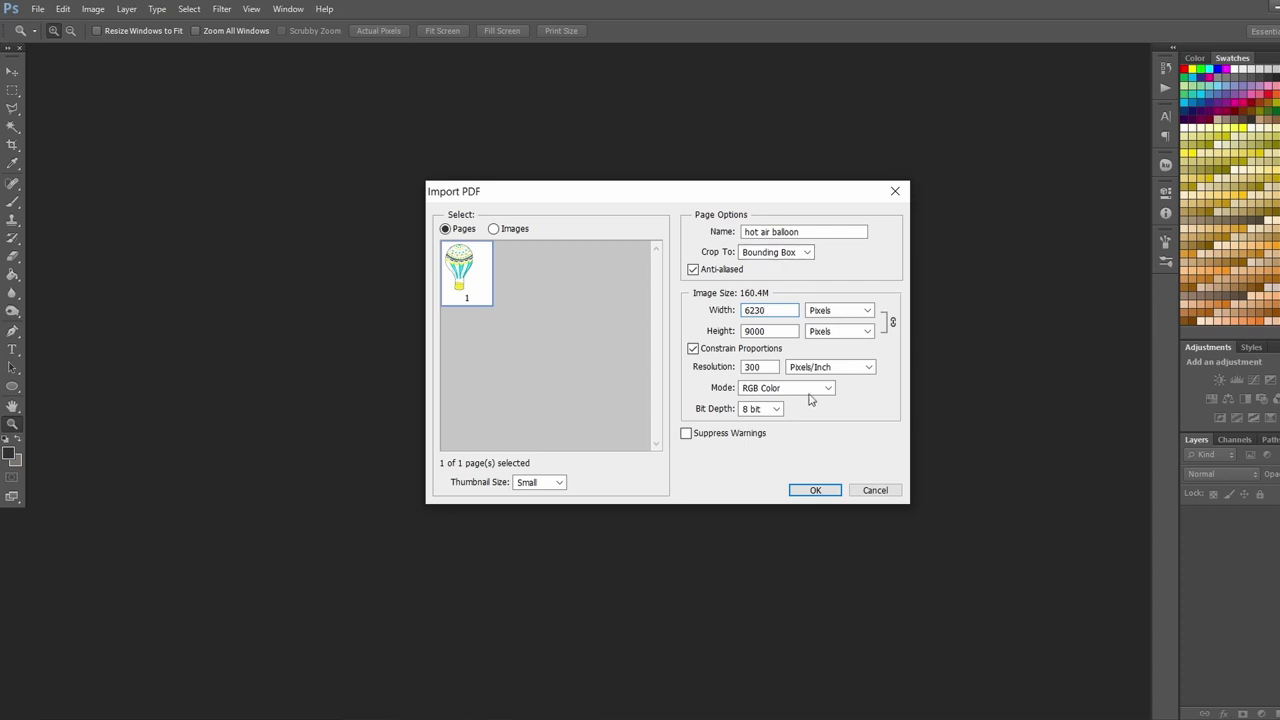
{"action": "key", "text": "Return"}
{"action": "left_click", "coordinate": [599, 350]}
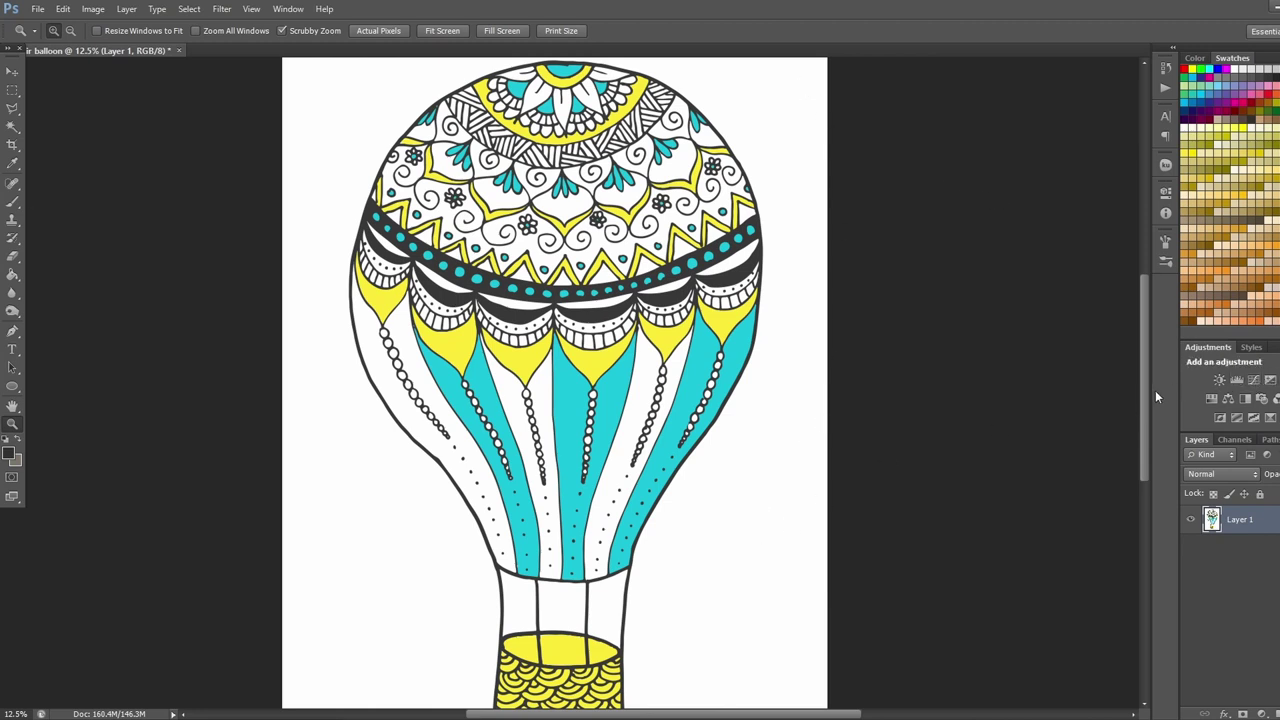
- Erase the white background beside the balloon with the Magic Eraser Tool, then zoom out
{"action": "mouse_move", "coordinate": [1146, 398]}
{"action": "left_mouse_down"}
{"action": "mouse_move", "coordinate": [1152, 331]}
{"action": "mouse_move", "coordinate": [1150, 434]}
{"action": "mouse_move", "coordinate": [1155, 386]}
{"action": "left_mouse_up"}
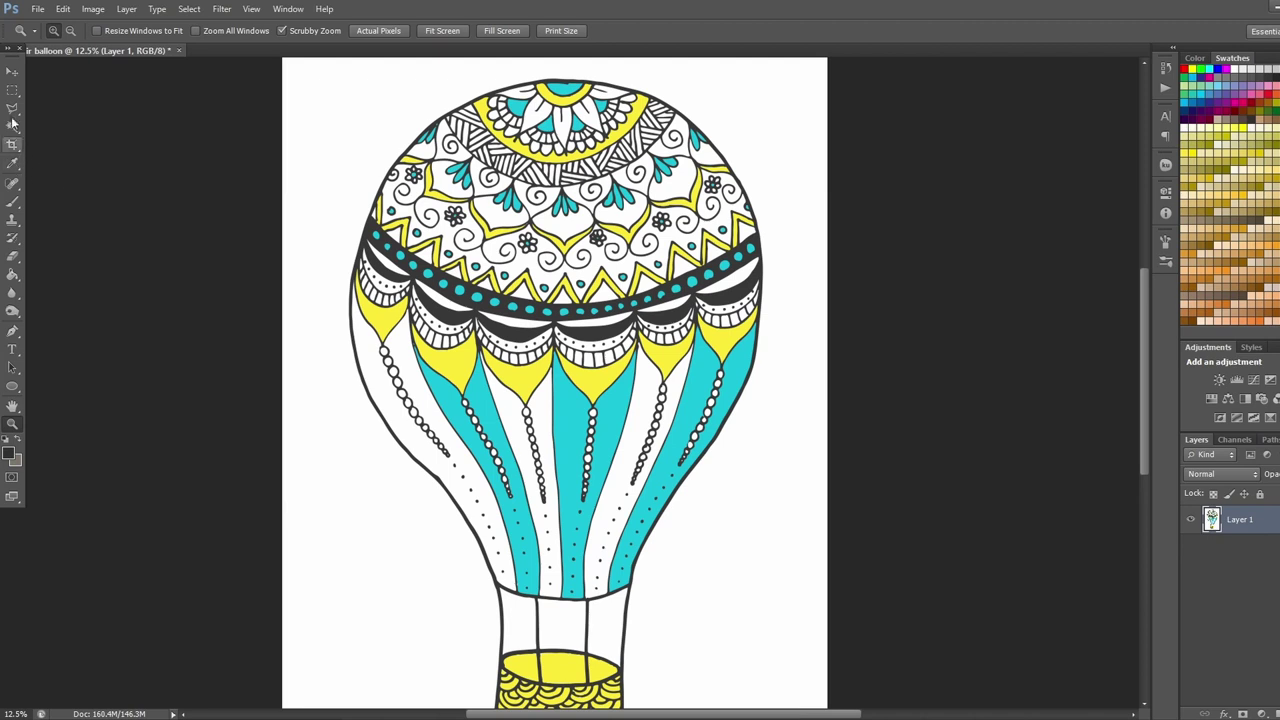
{"action": "left_click", "coordinate": [12, 256]}
{"action": "left_click", "coordinate": [77, 287]}
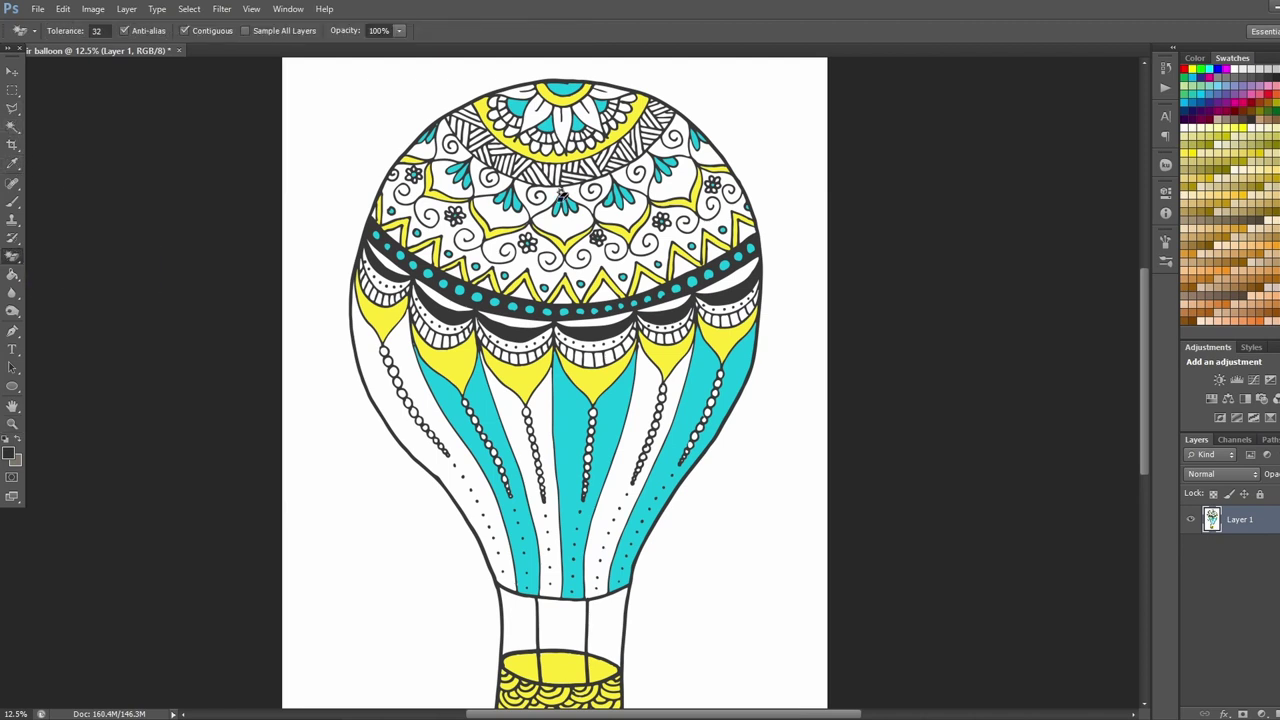
{"action": "left_click", "coordinate": [759, 136]}
{"action": "key", "text": "z"}
{"action": "left_click", "coordinate": [796, 336], "text": "alt"}
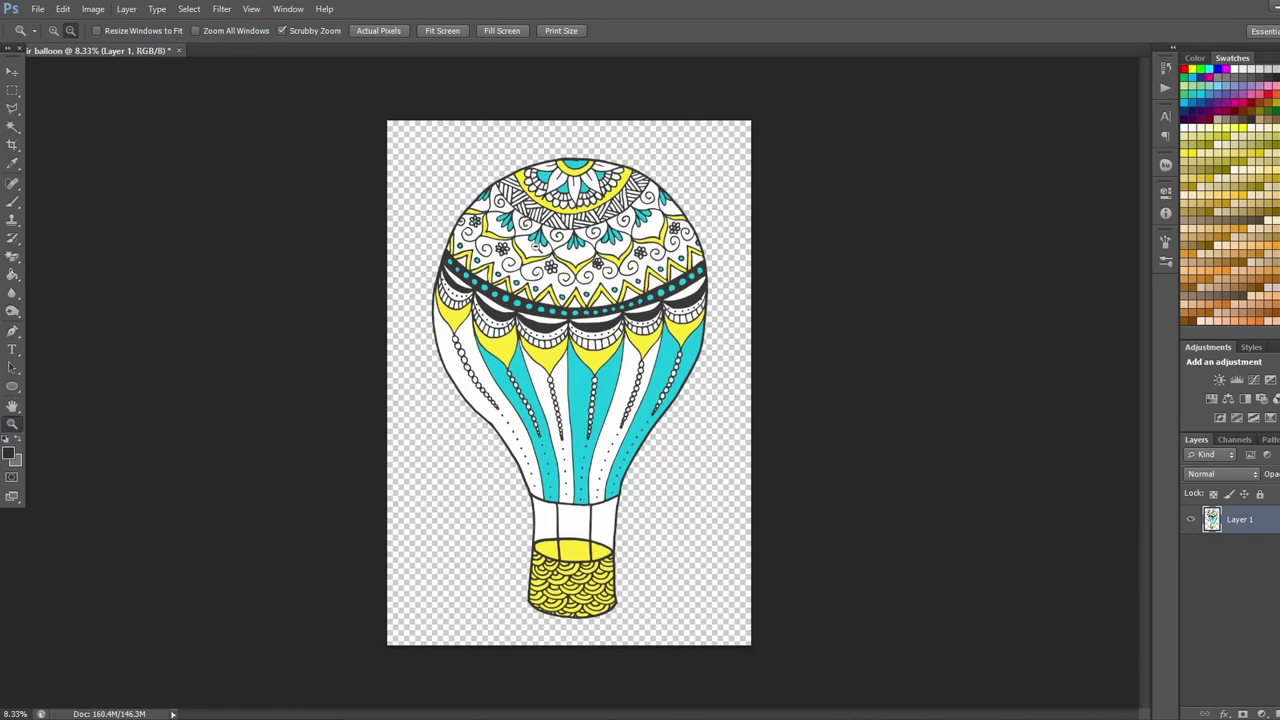
- Apply a thickened red Stroke layer style to Layer 1, then switch to the standard Eraser Tool
{"action": "left_click", "coordinate": [127, 12]}
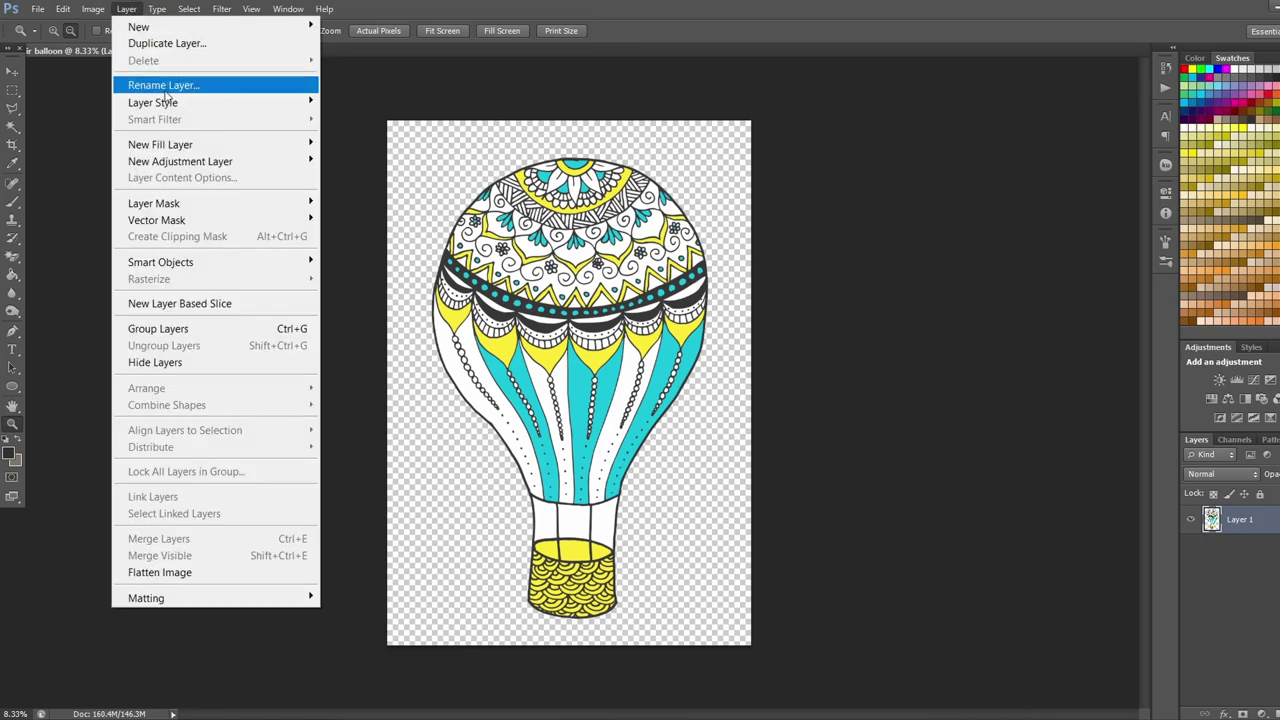
{"action": "mouse_move", "coordinate": [166, 106]}
{"action": "left_click", "coordinate": [352, 144]}
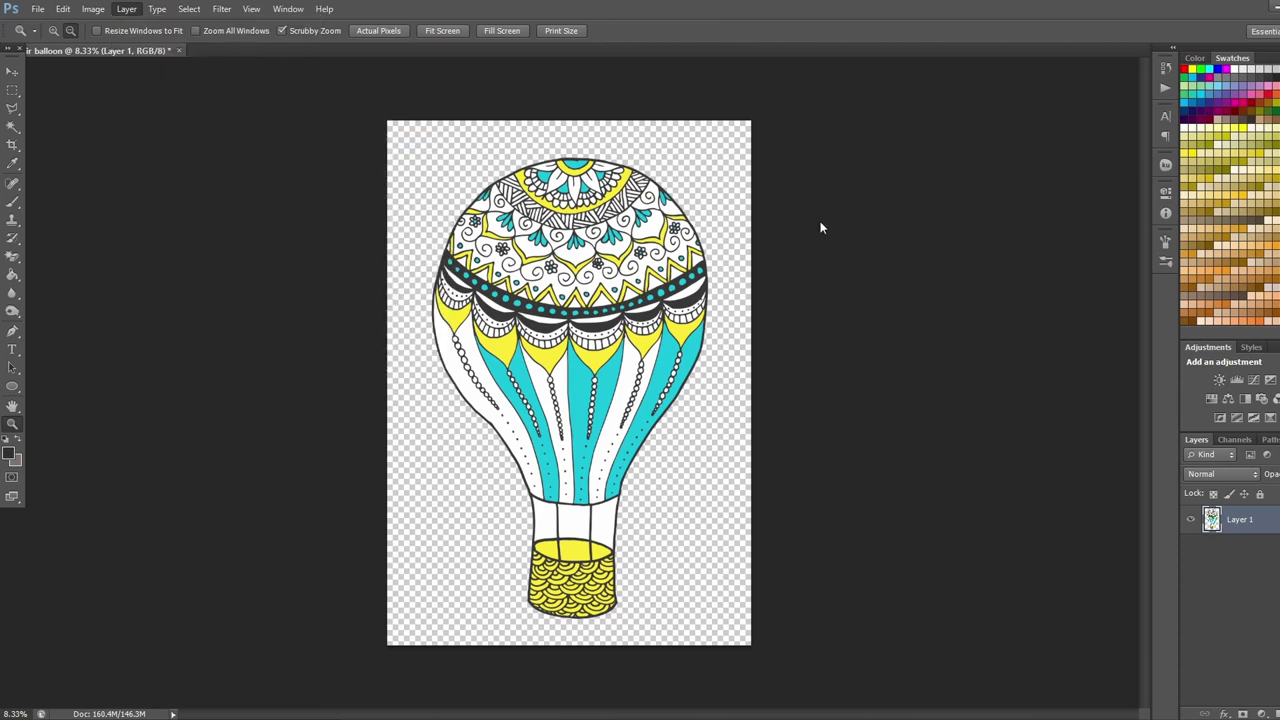
{"action": "left_click", "coordinate": [996, 251]}
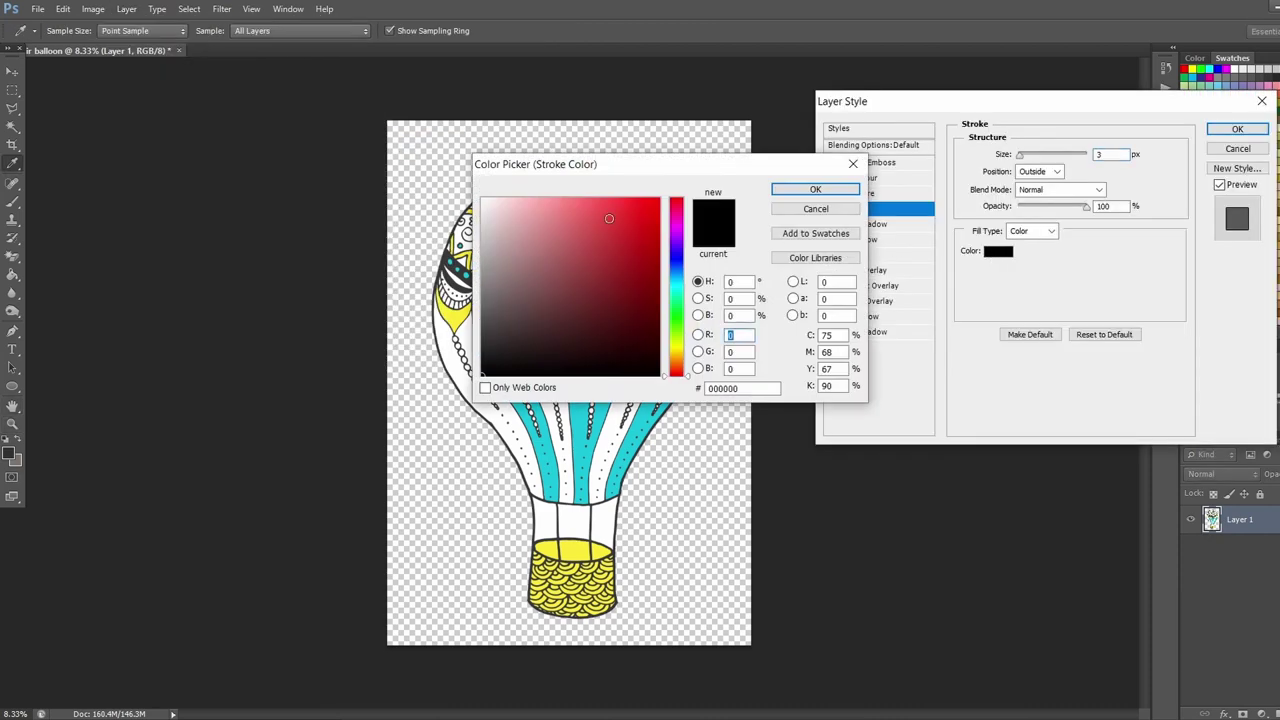
{"action": "type", "text": "255"}
{"action": "left_click", "coordinate": [815, 189]}
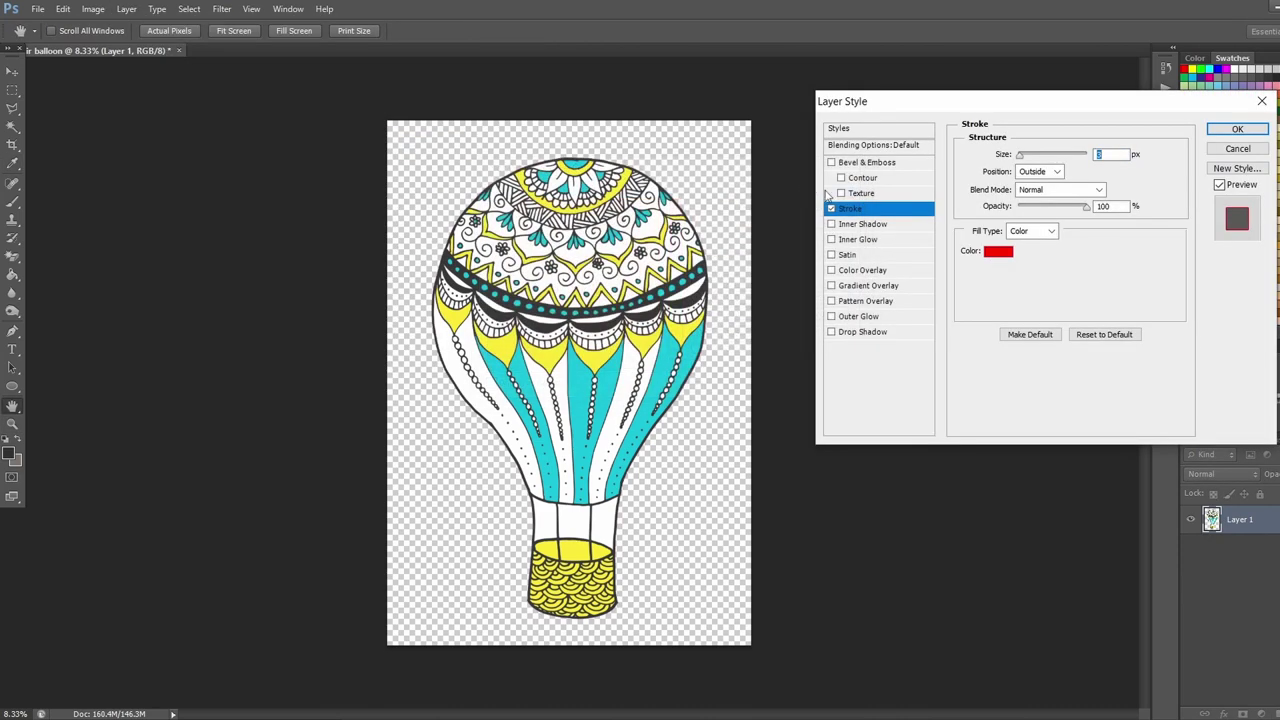
{"action": "left_click_drag", "start_coordinate": [1020, 156], "coordinate": [1058, 158]}
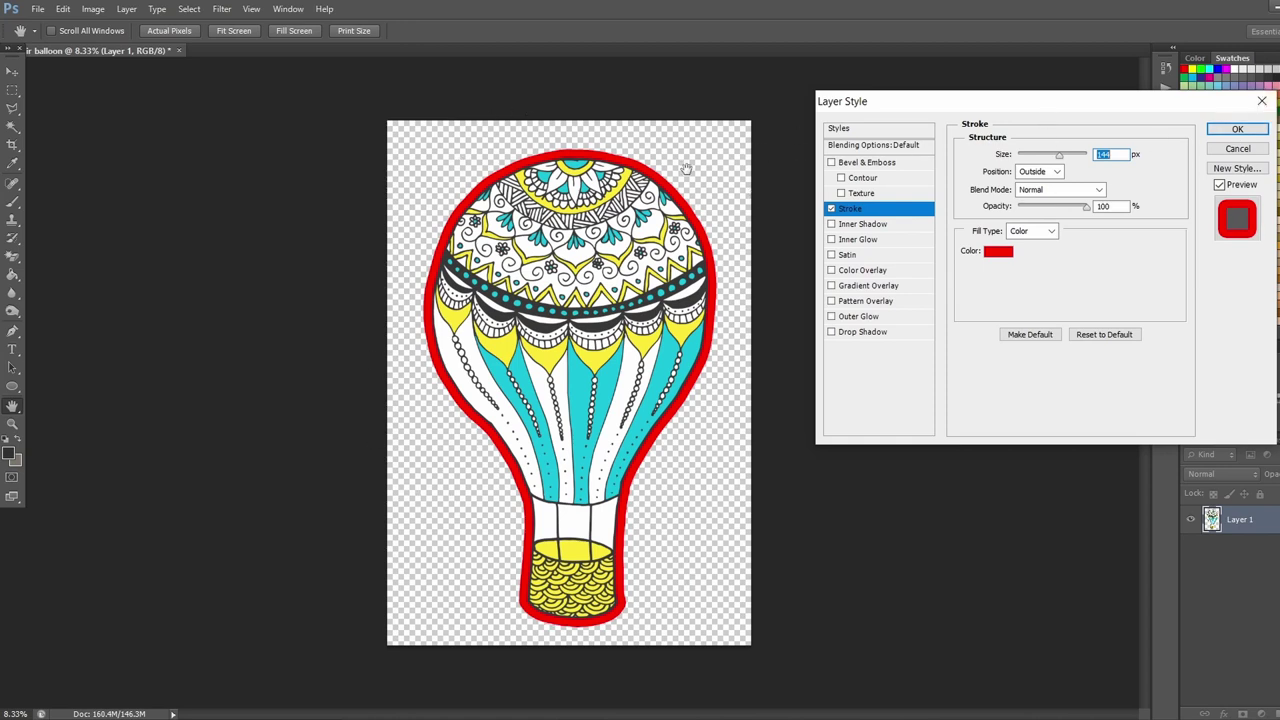
{"action": "left_click", "coordinate": [1237, 129]}
{"action": "left_click", "coordinate": [13, 257]}
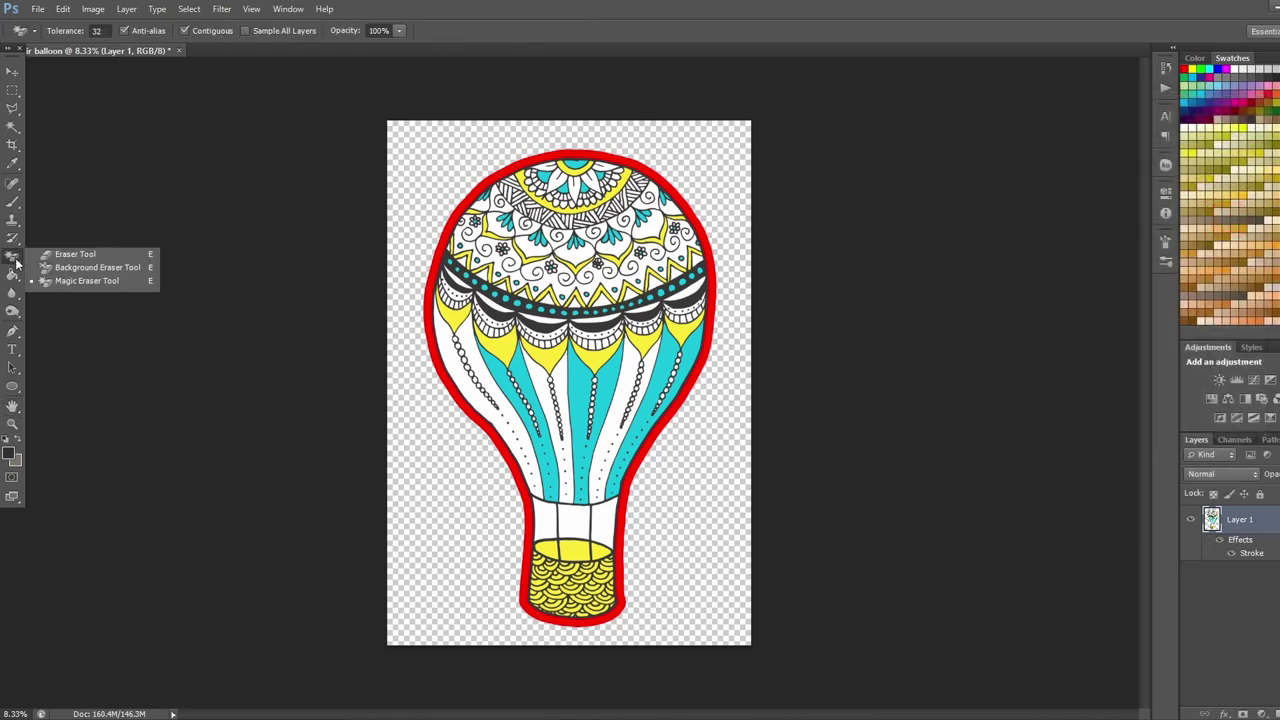
{"action": "left_click", "coordinate": [75, 256]}
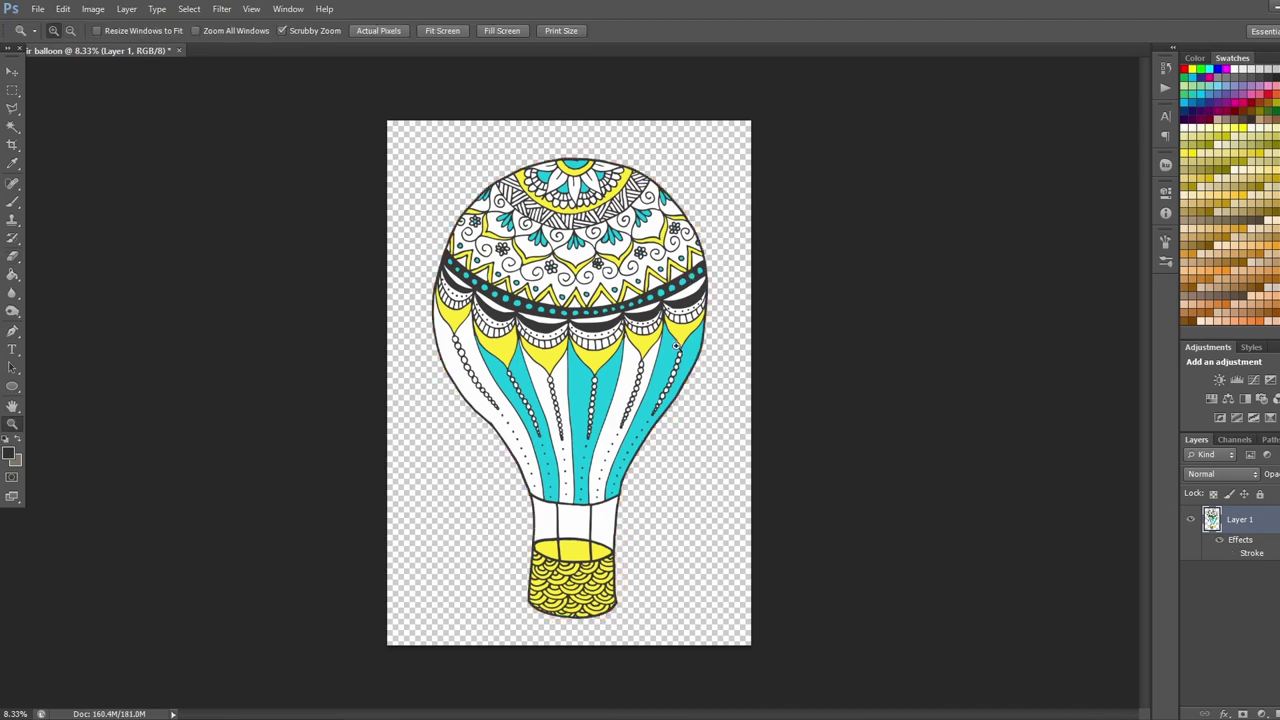
- Zoom from 8.33% to 16.7% on the balloon's top and patterned band
{"action": "left_click", "coordinate": [684, 349]}
{"action": "left_click", "coordinate": [541, 336]}
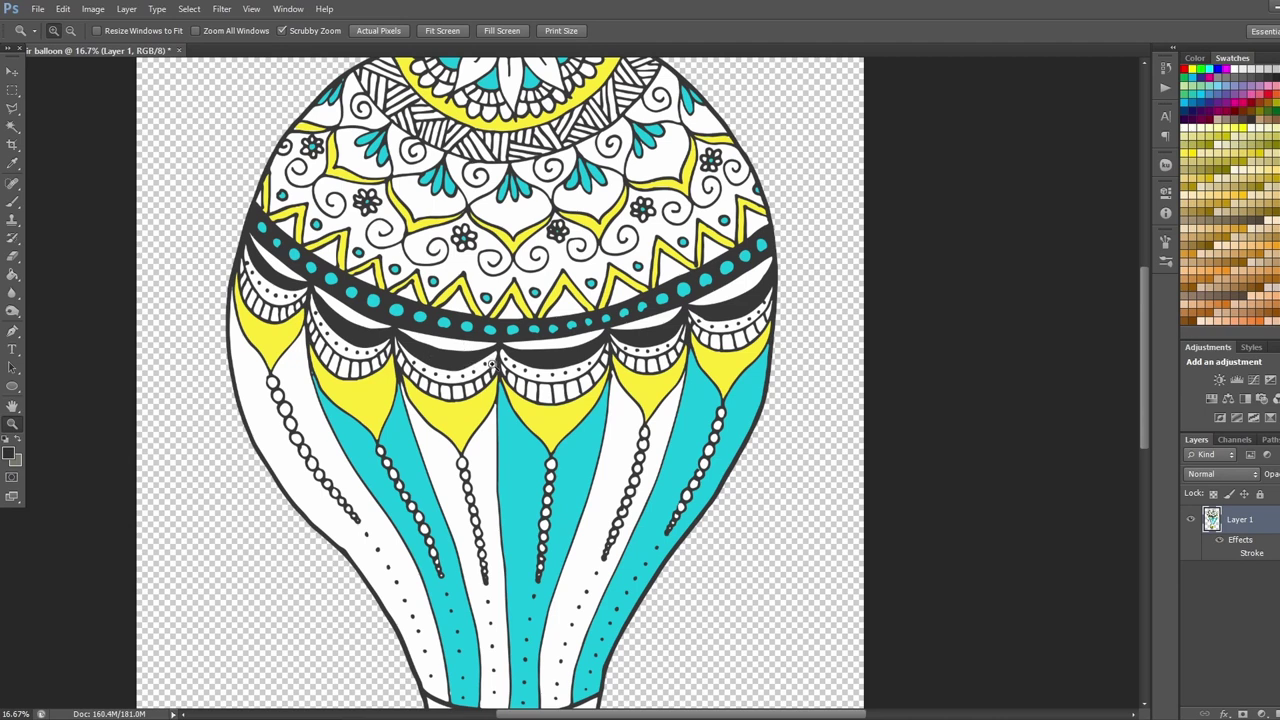
- Select the balloon's dark line work with Color Range, lowering Fuzziness to 130
{"action": "left_click", "coordinate": [191, 12]}
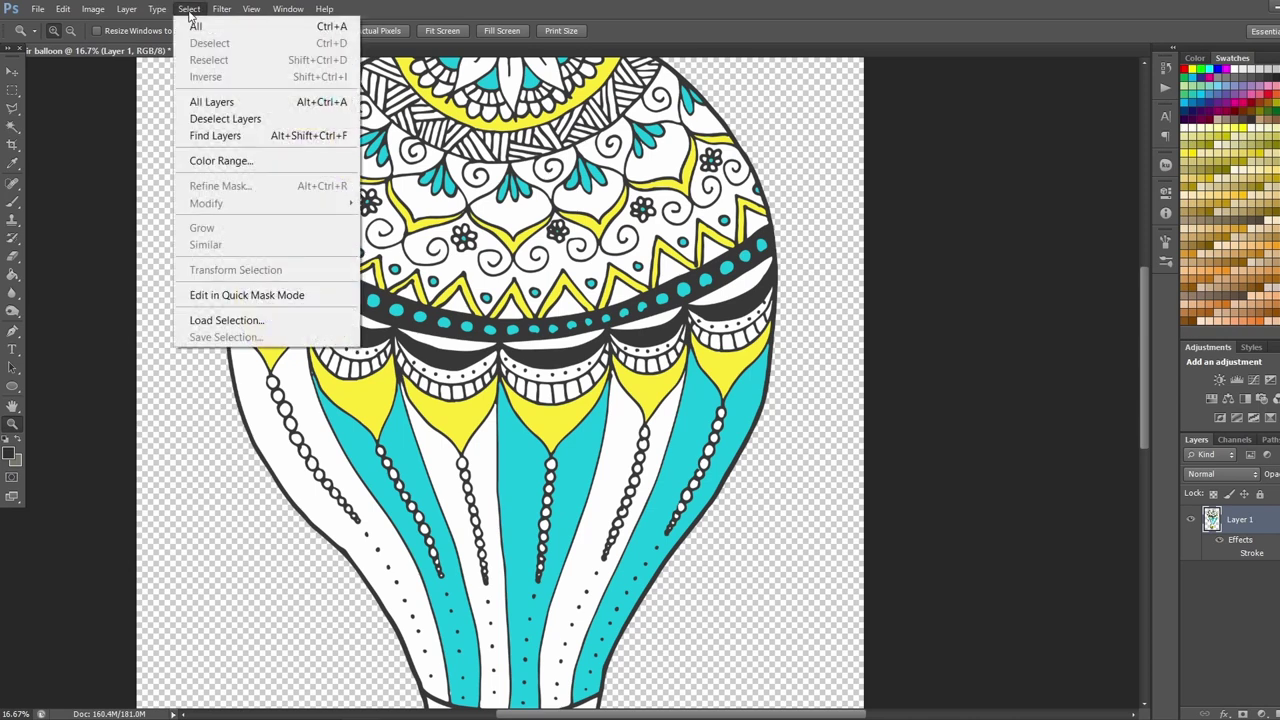
{"action": "left_click", "coordinate": [222, 161]}
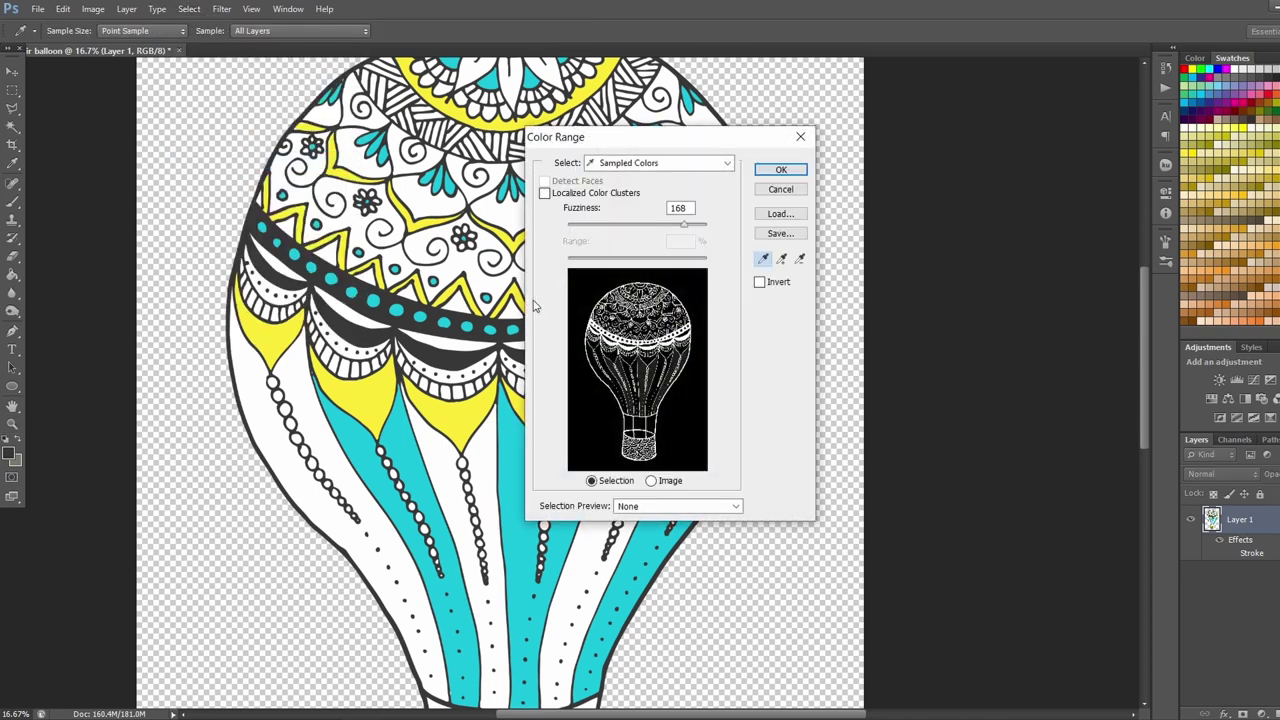
{"action": "left_click_drag", "start_coordinate": [684, 229], "coordinate": [659, 237]}
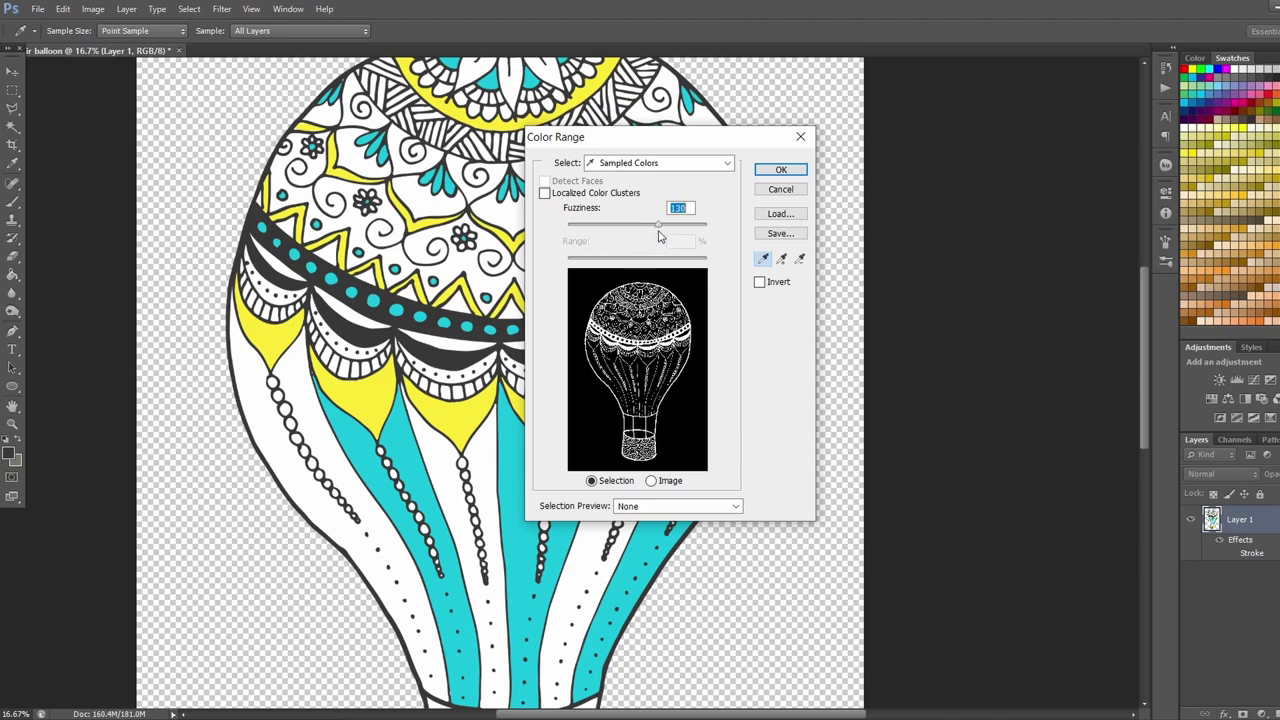
{"action": "key", "text": "z"}
{"action": "left_click", "coordinate": [781, 169]}
{"action": "scroll", "coordinate": [925, 276], "scroll_direction": "down", "scroll_amount": 2}
{"action": "scroll", "coordinate": [909, 306], "scroll_direction": "up", "scroll_amount": 4}
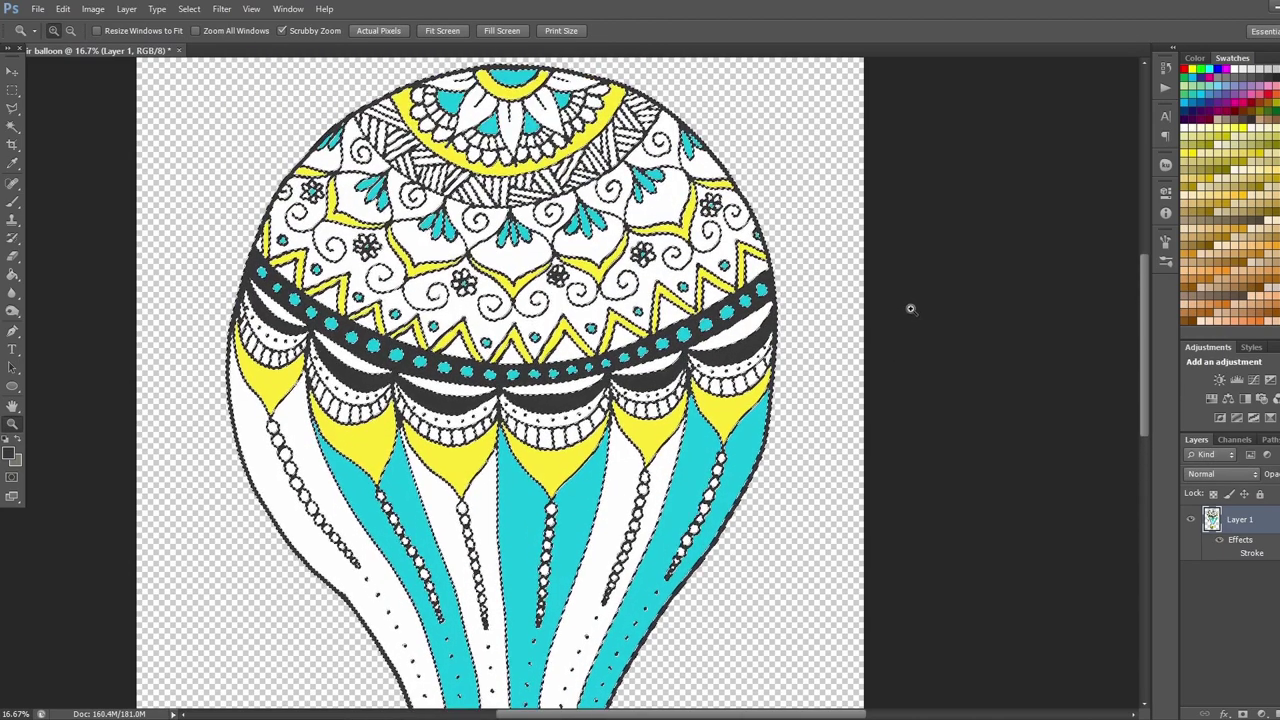
- Set the foreground colour to black #000000 and fill the selection with it at 100% opacity
{"action": "left_click", "coordinate": [7, 457]}
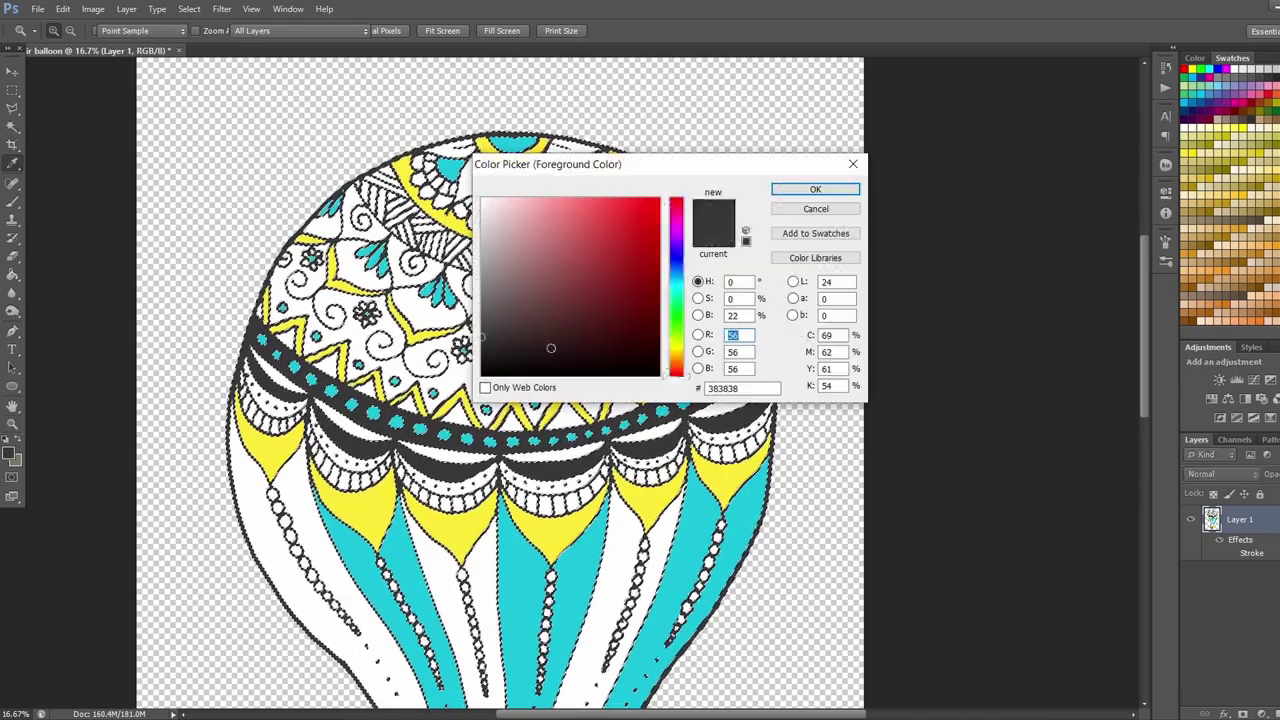
{"action": "left_click", "coordinate": [815, 189]}
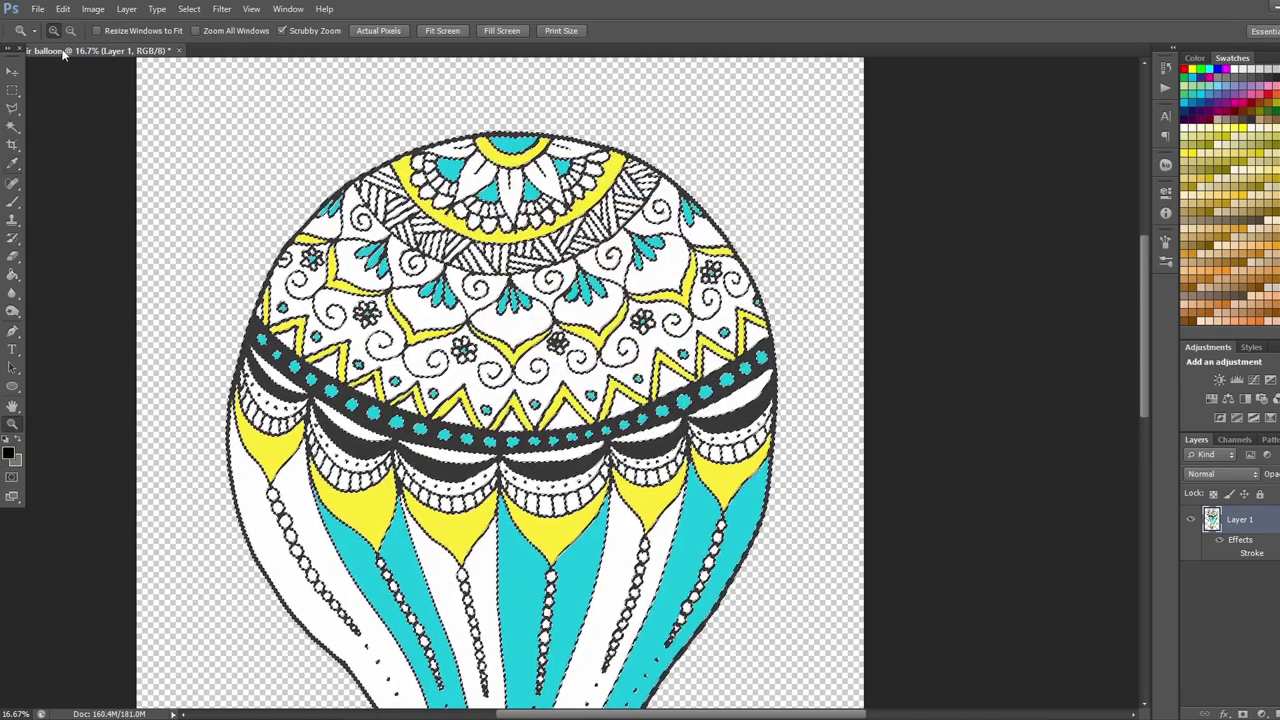
{"action": "left_click", "coordinate": [62, 10]}
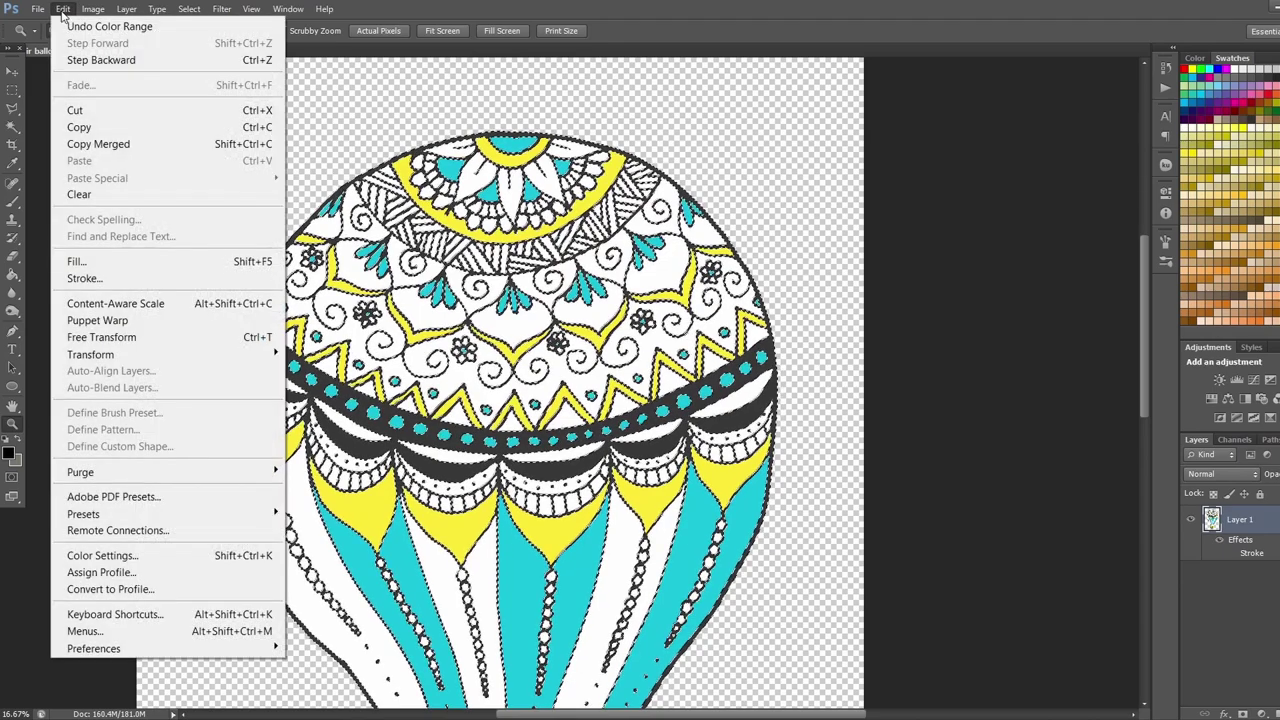
{"action": "left_click", "coordinate": [166, 261]}
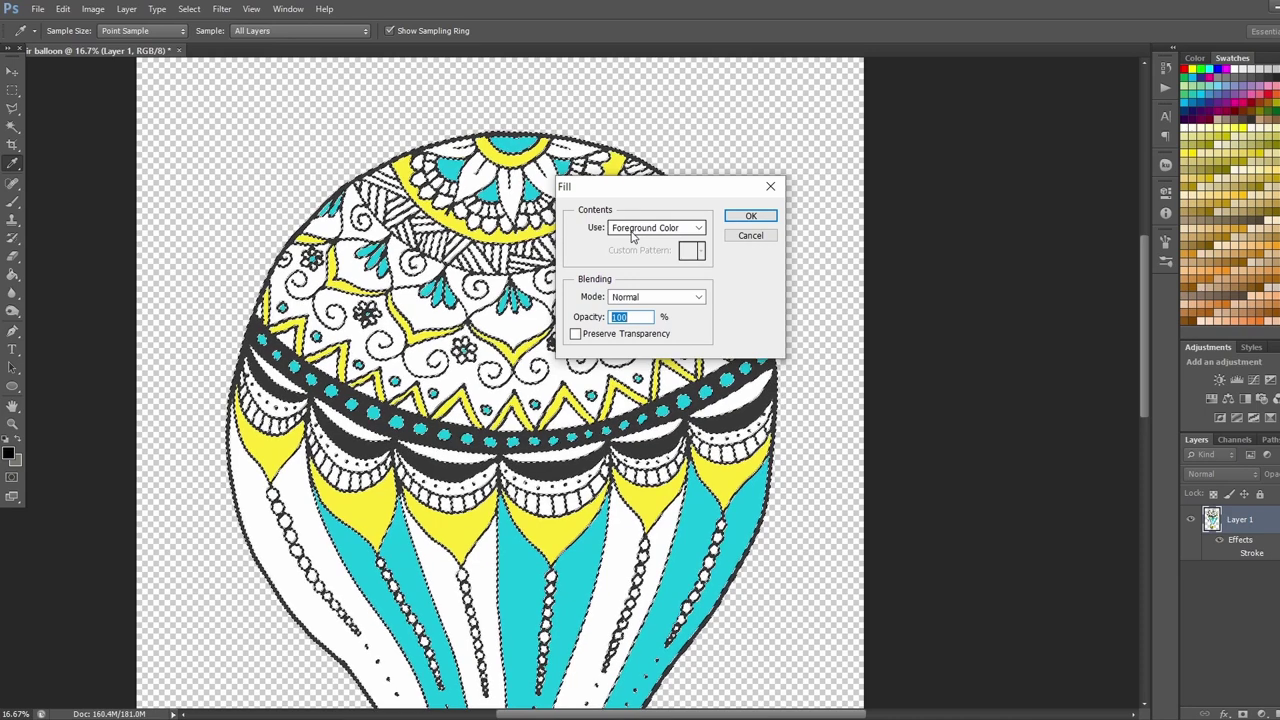
{"action": "left_click", "coordinate": [634, 230]}
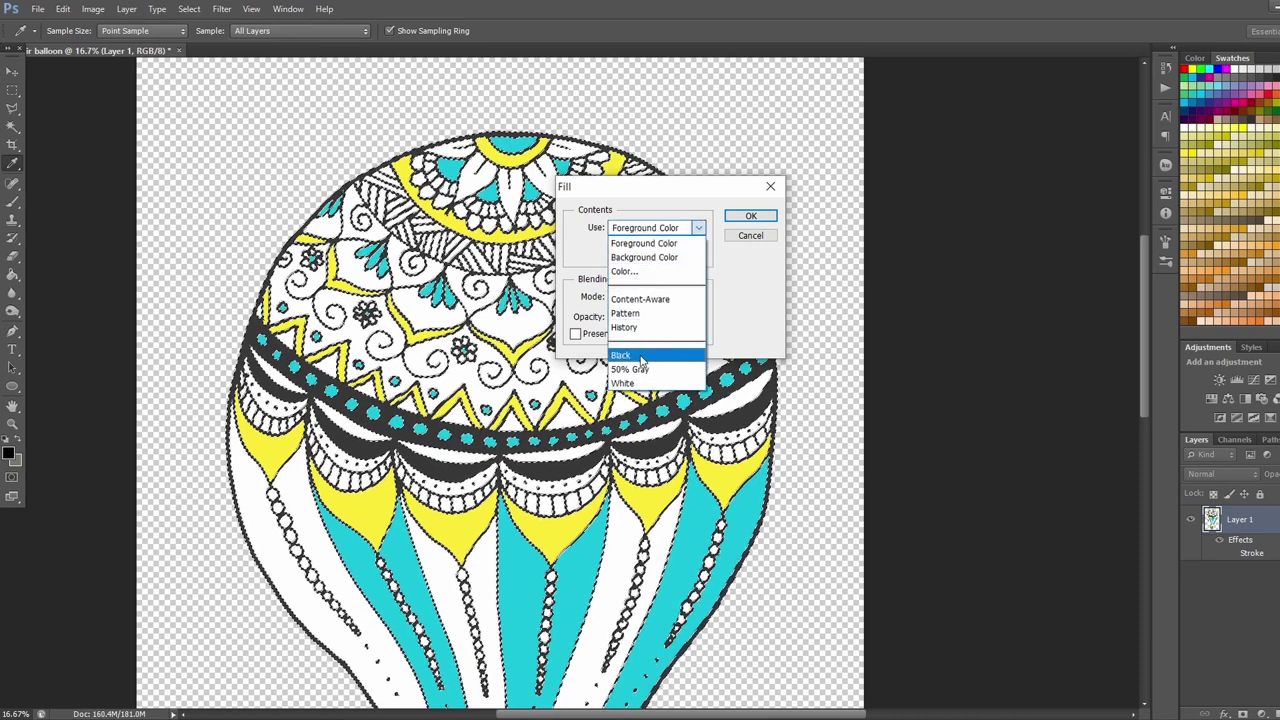
{"action": "left_click", "coordinate": [652, 245]}
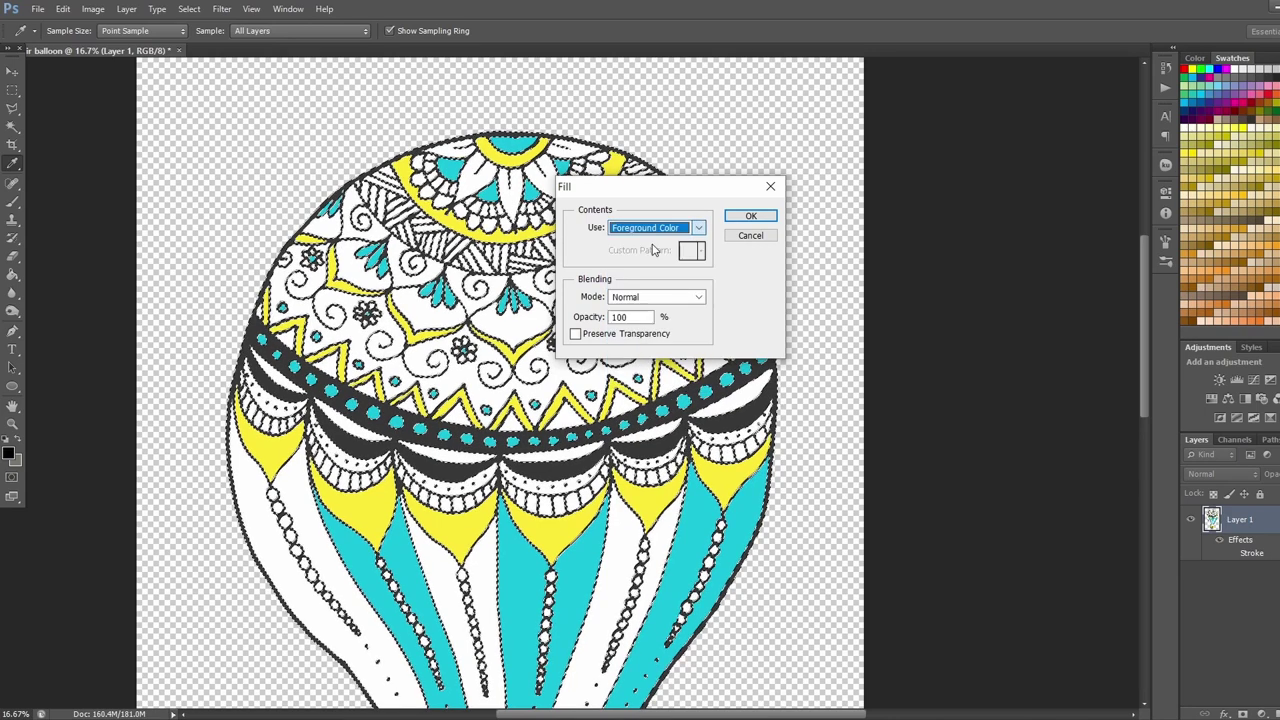
{"action": "left_click", "coordinate": [748, 215]}
- Deselect the balloon and duplicate Layer 1 as Layer 1 copy
{"action": "key", "text": "z"}
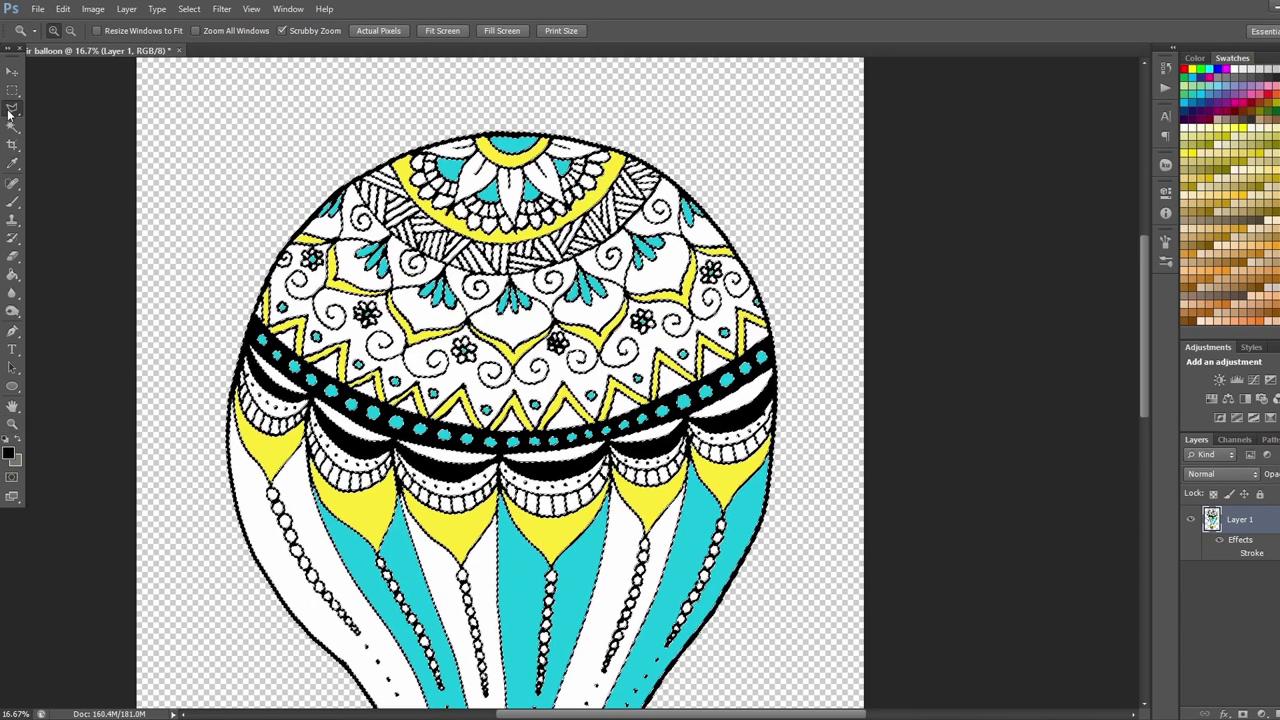
{"action": "key", "text": "l"}
{"action": "key", "text": "ctrl+d"}
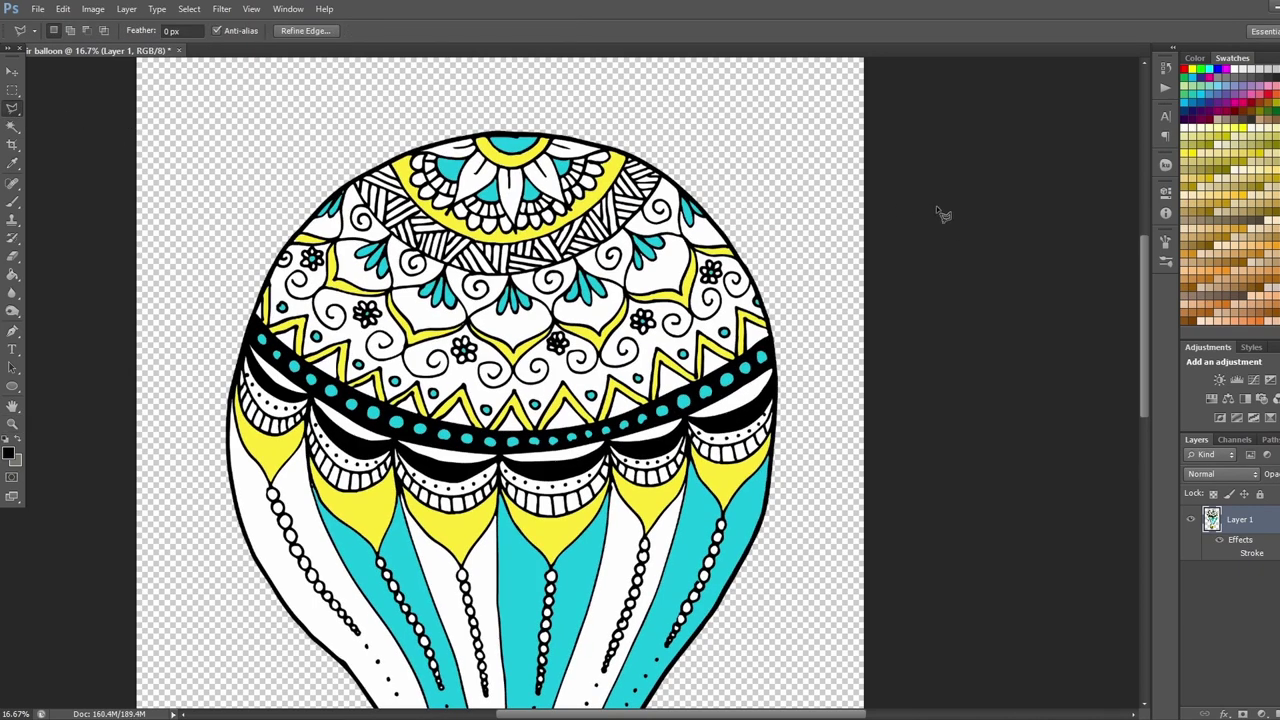
{"action": "scroll", "coordinate": [943, 216], "scroll_direction": "down", "scroll_amount": 2}
{"action": "left_click_drag", "start_coordinate": [1143, 289], "coordinate": [849, 391]}
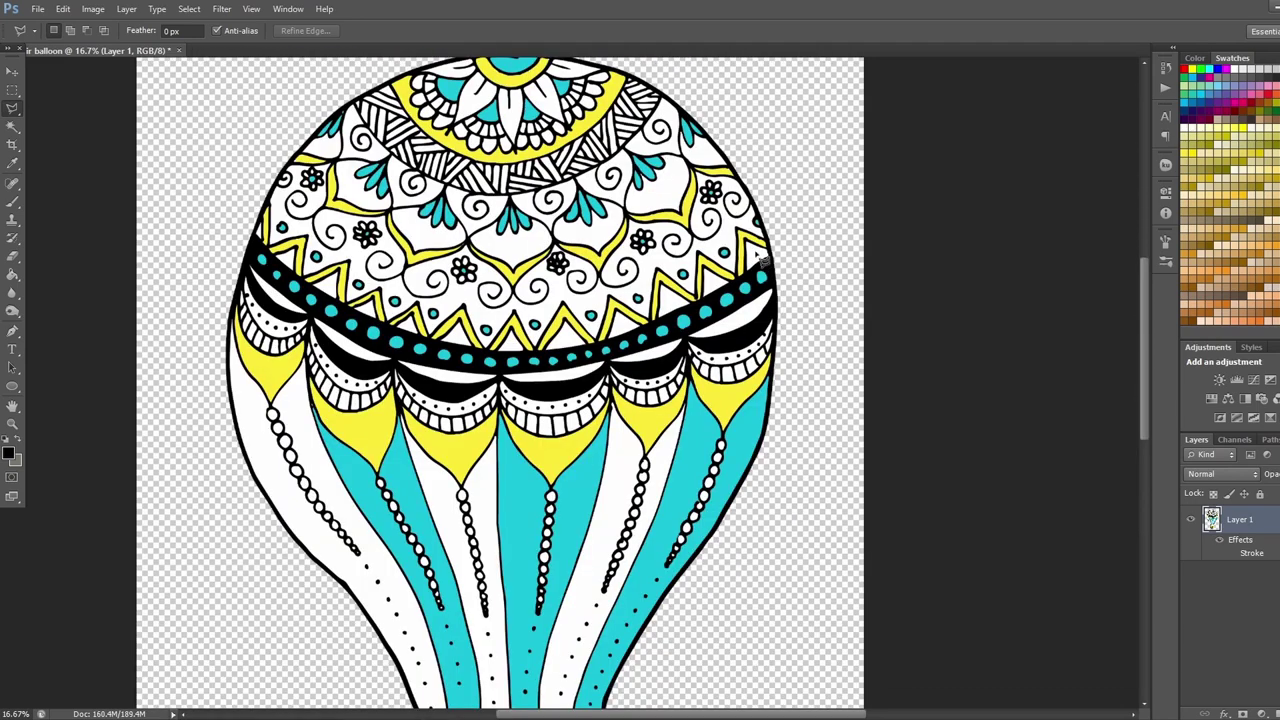
{"action": "left_click", "coordinate": [126, 9]}
{"action": "left_click", "coordinate": [140, 43]}
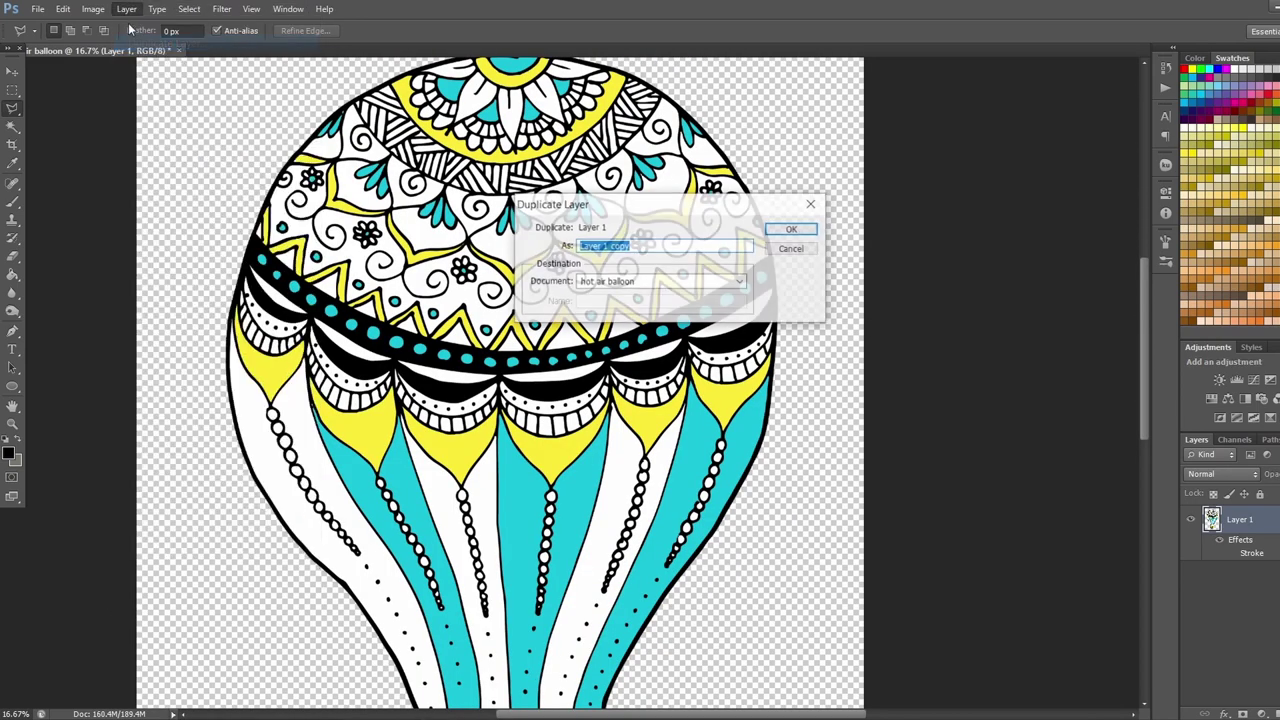
{"action": "left_click", "coordinate": [805, 232]}
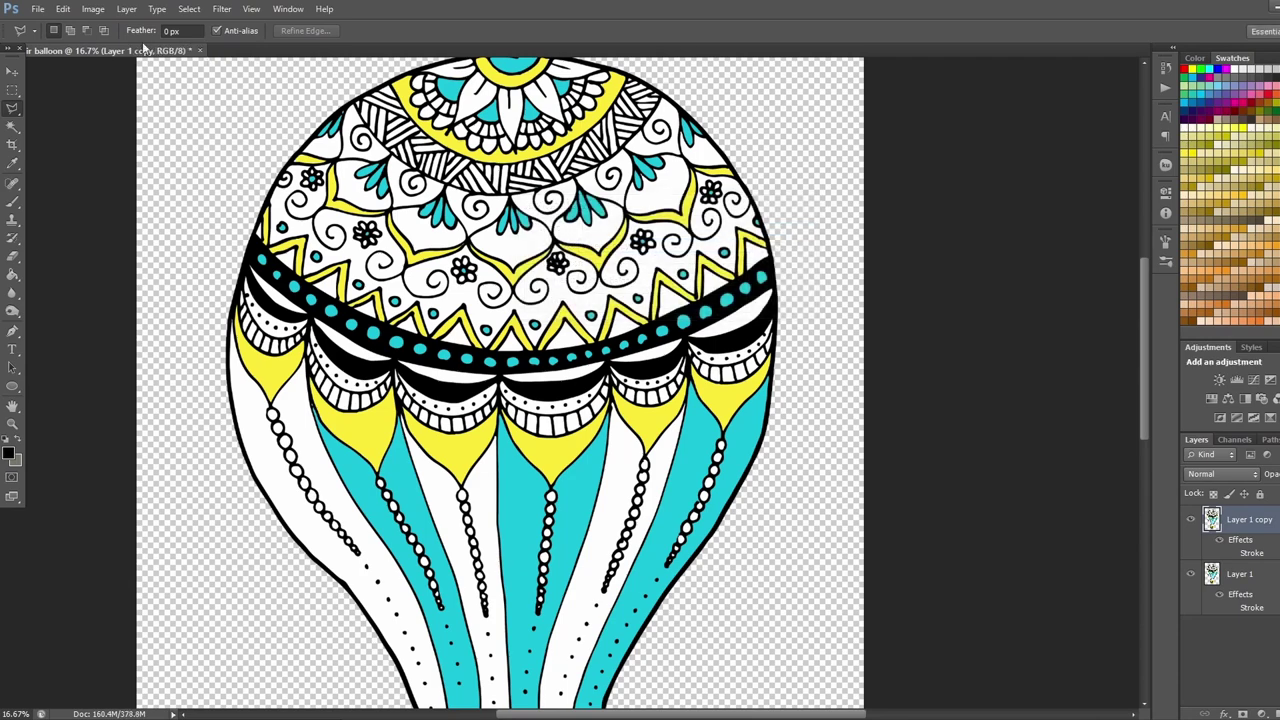
- Recolour Layer 1 copy to magenta and cyan with a Hue/Saturation hue shift
{"action": "left_click", "coordinate": [93, 9]}
{"action": "mouse_move", "coordinate": [125, 52]}
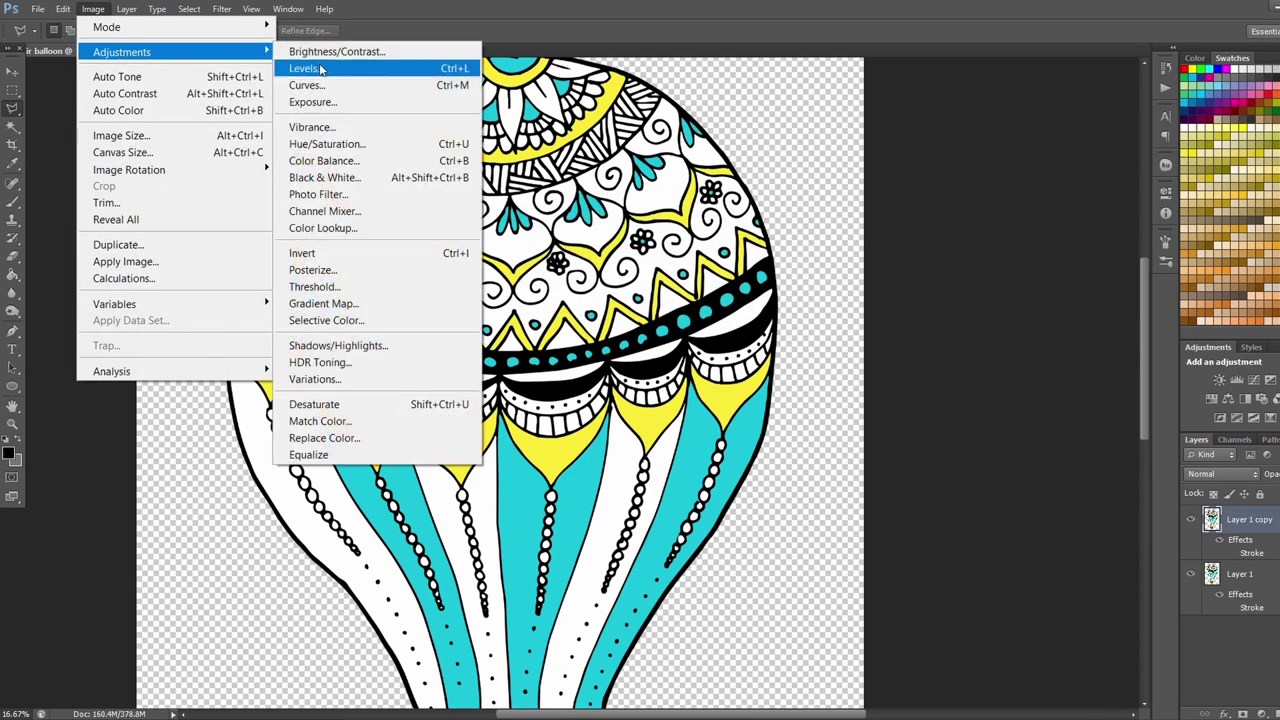
{"action": "left_click", "coordinate": [350, 144]}
{"action": "left_click_drag", "start_coordinate": [933, 233], "coordinate": [987, 237]}
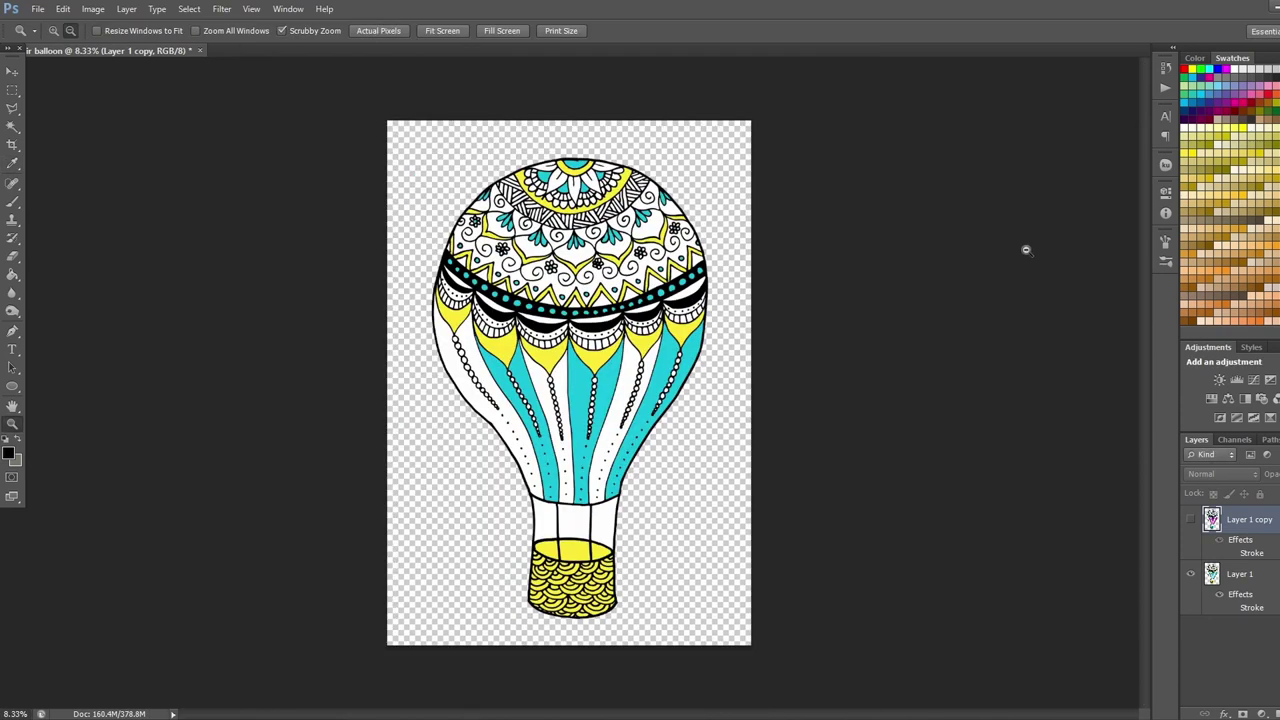
- Save as hot air balloon.psd, replacing the existing file and accepting the Photoshop format options
{"action": "left_click", "coordinate": [38, 12]}
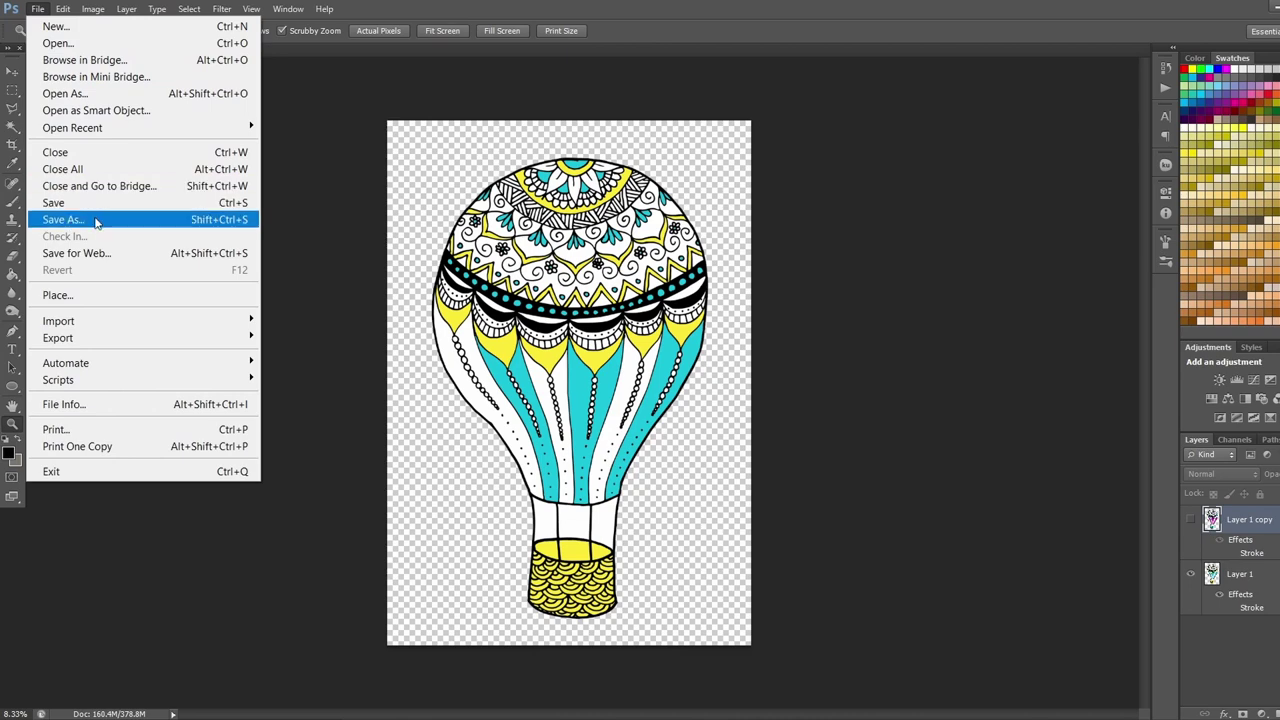
{"action": "left_click", "coordinate": [90, 219]}
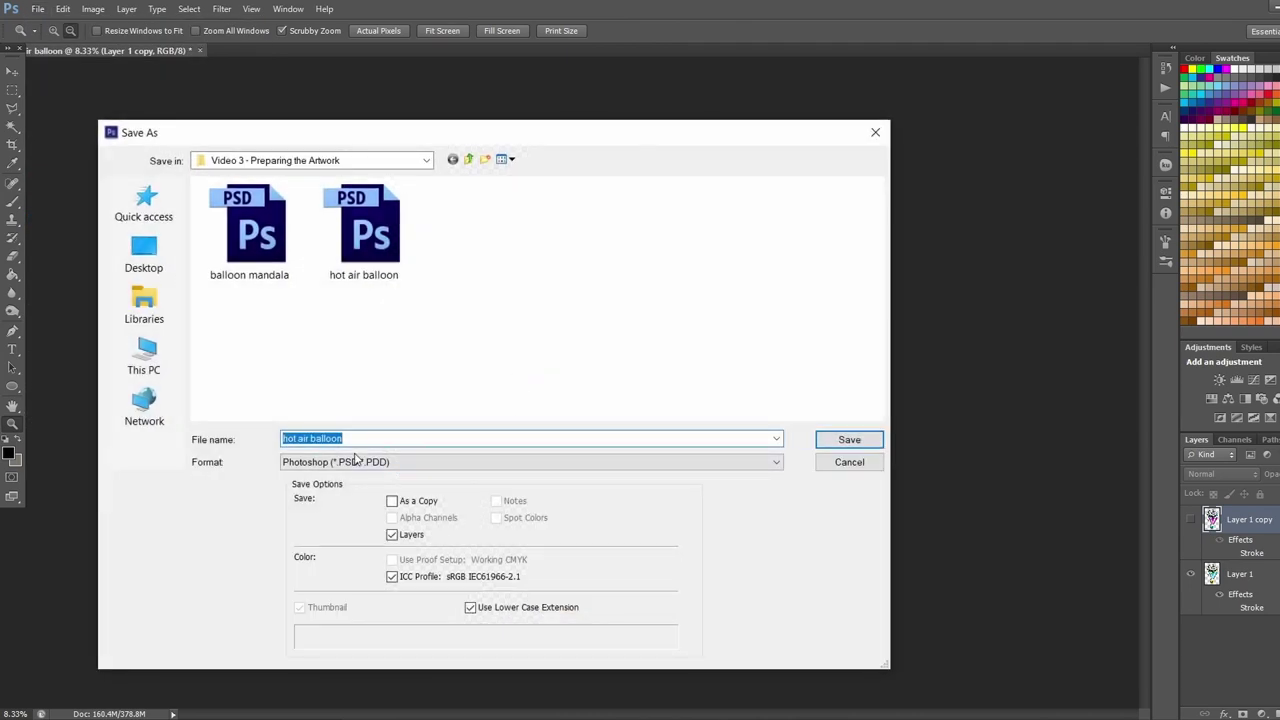
{"action": "left_click", "coordinate": [375, 230]}
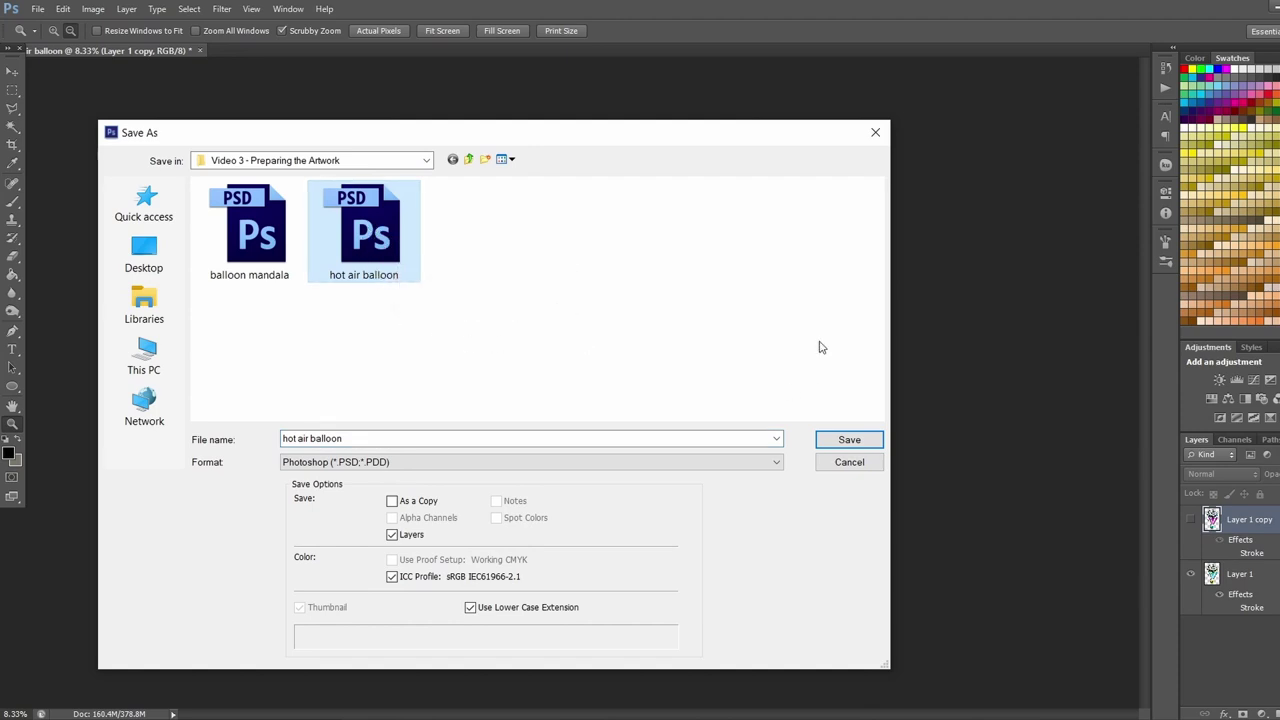
{"action": "left_click", "coordinate": [849, 440]}
{"action": "left_click", "coordinate": [632, 317]}
{"action": "left_click", "coordinate": [818, 221]}
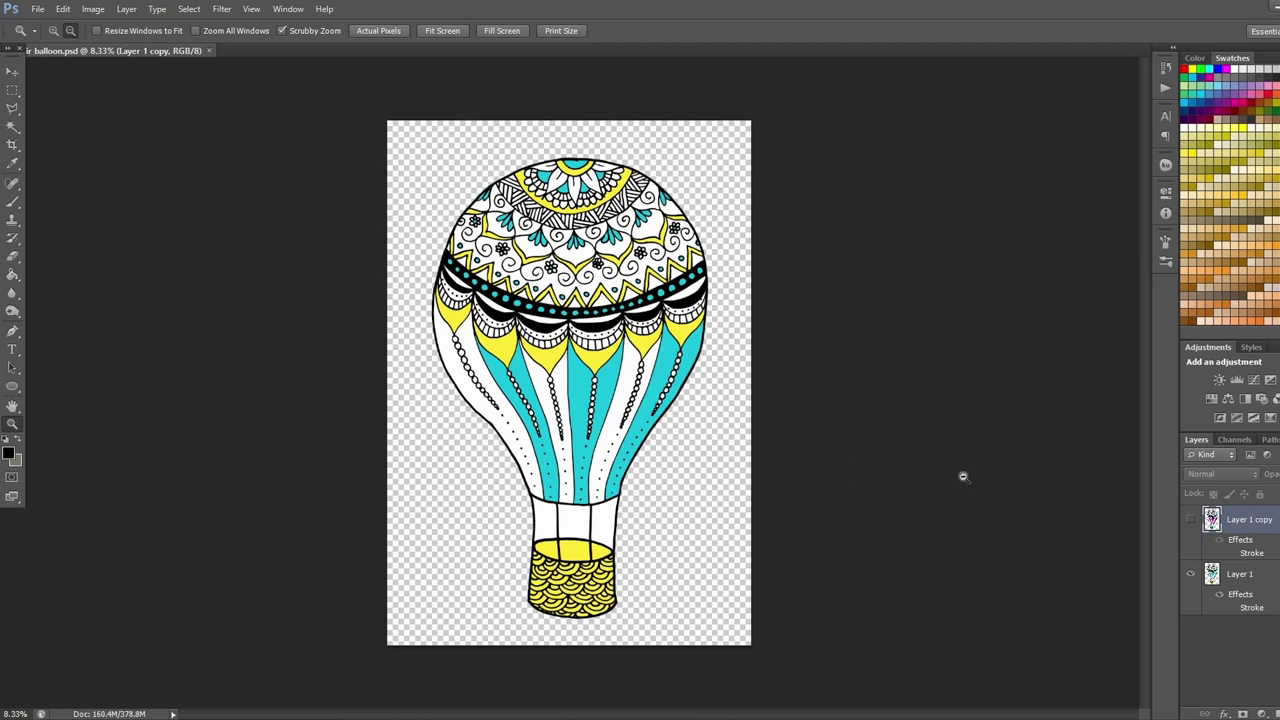
- Create a new Layer 2 and move it beneath Layer 1
{"action": "left_click", "coordinate": [1257, 572]}
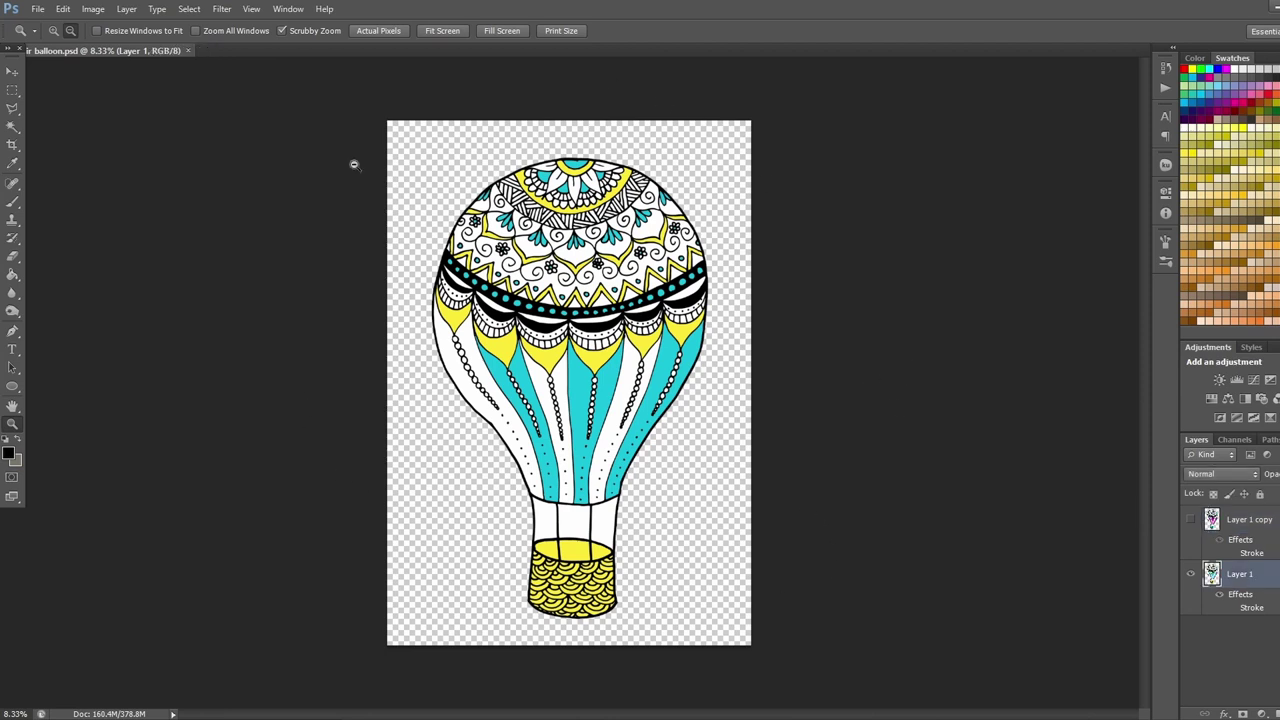
{"action": "left_click", "coordinate": [126, 9]}
{"action": "mouse_move", "coordinate": [140, 27]}
{"action": "left_click", "coordinate": [386, 28]}
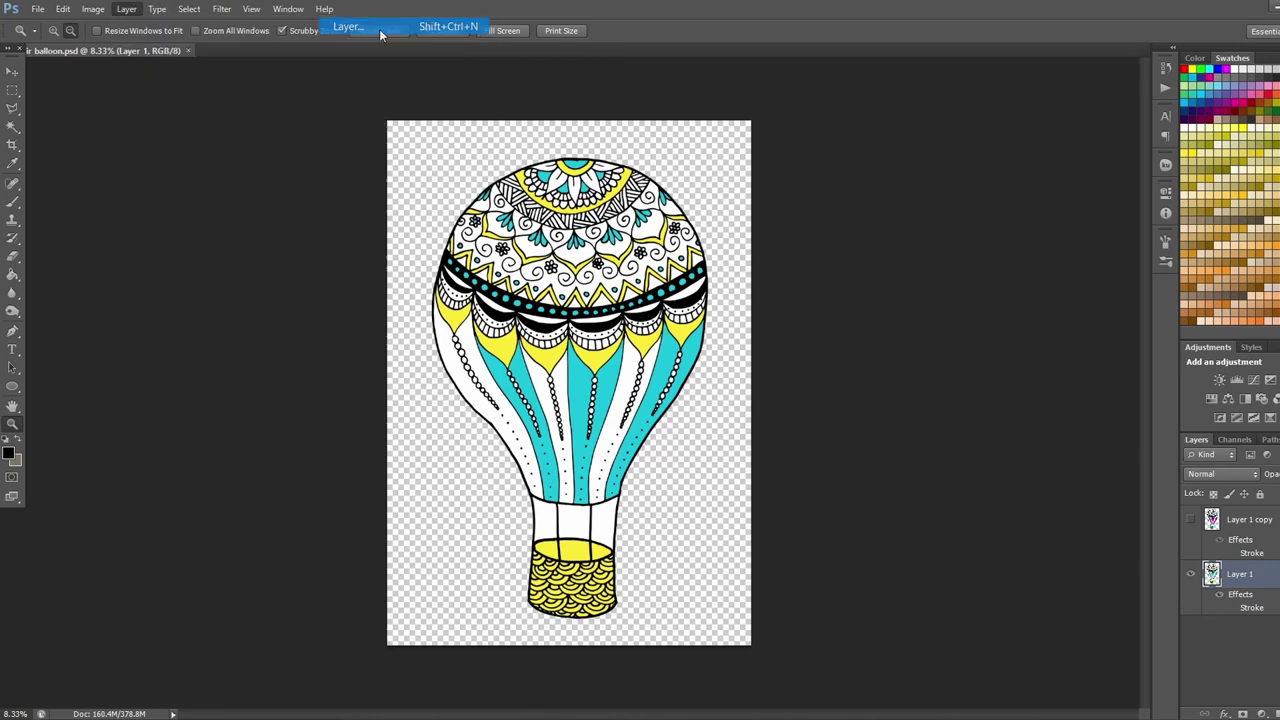
{"action": "left_click", "coordinate": [793, 237]}
{"action": "left_click_drag", "start_coordinate": [1232, 607], "coordinate": [1232, 628]}
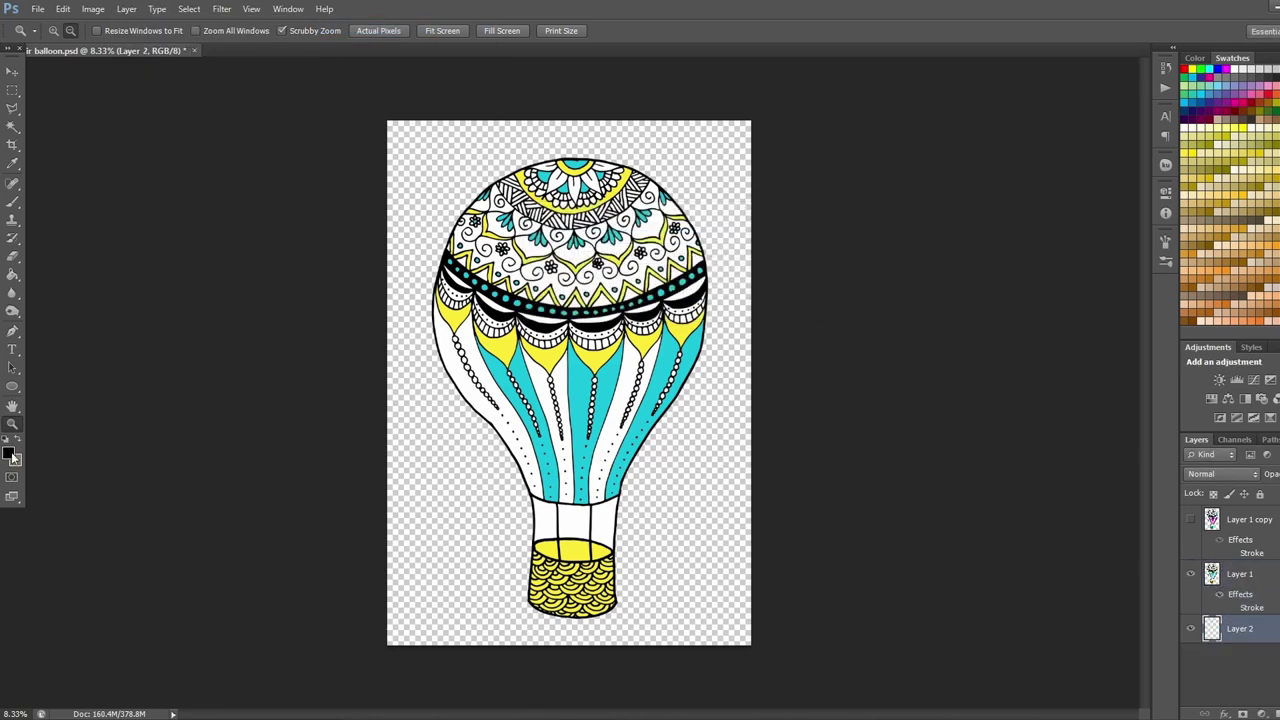
- Fill Layer 2 with white using the Paint Bucket, then bring up Save As
{"action": "left_click", "coordinate": [9, 453]}
{"action": "left_click", "coordinate": [482, 199]}
{"action": "left_click", "coordinate": [816, 191]}
{"action": "left_click", "coordinate": [14, 274]}
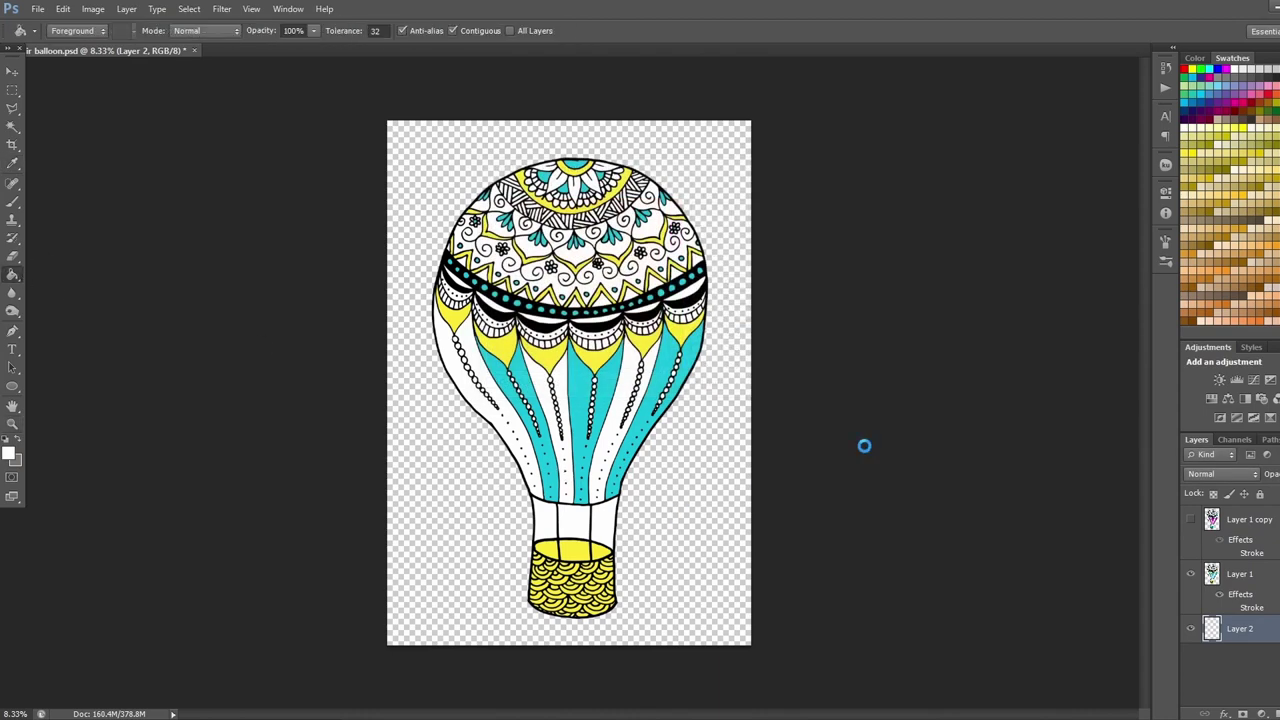
{"action": "left_click", "coordinate": [960, 406]}
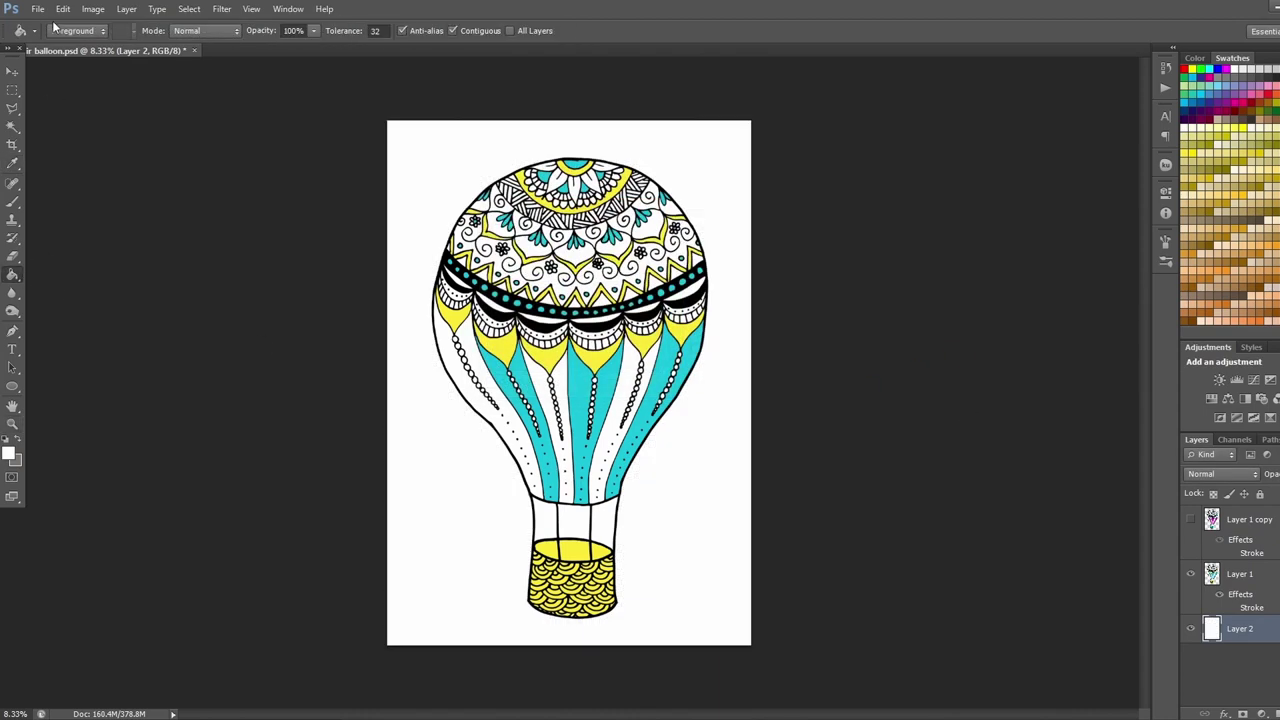
{"action": "left_click", "coordinate": [38, 9]}
{"action": "left_click", "coordinate": [112, 219]}
- Save the balloon as hot air balloon.jpg at Maximum quality, Baseline (Standard) format
{"action": "left_click", "coordinate": [340, 462]}
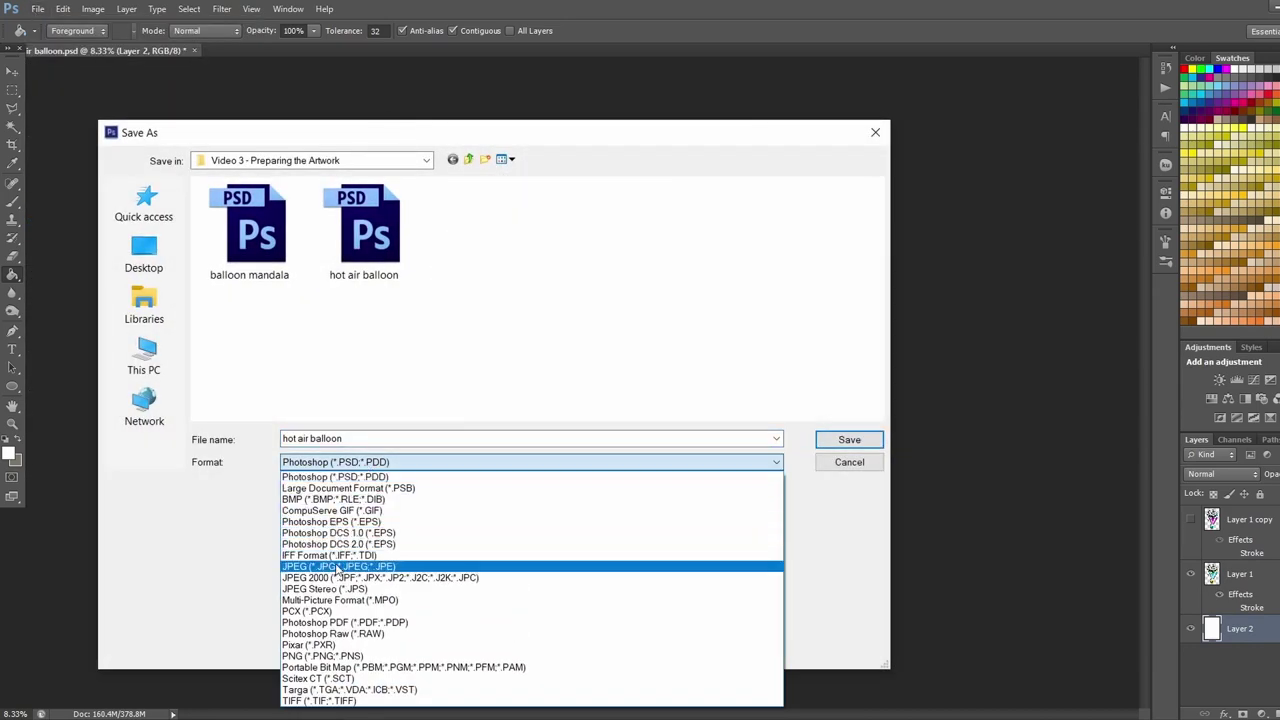
{"action": "left_click", "coordinate": [338, 567]}
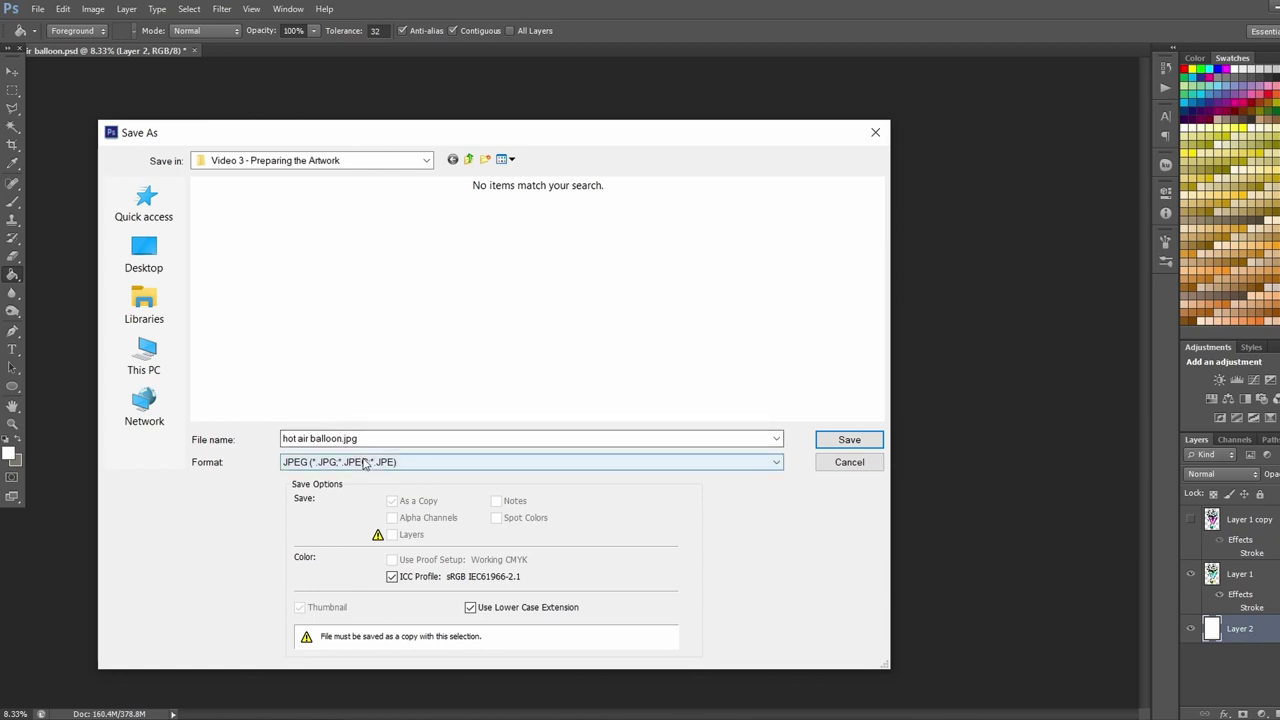
{"action": "left_click", "coordinate": [851, 443]}
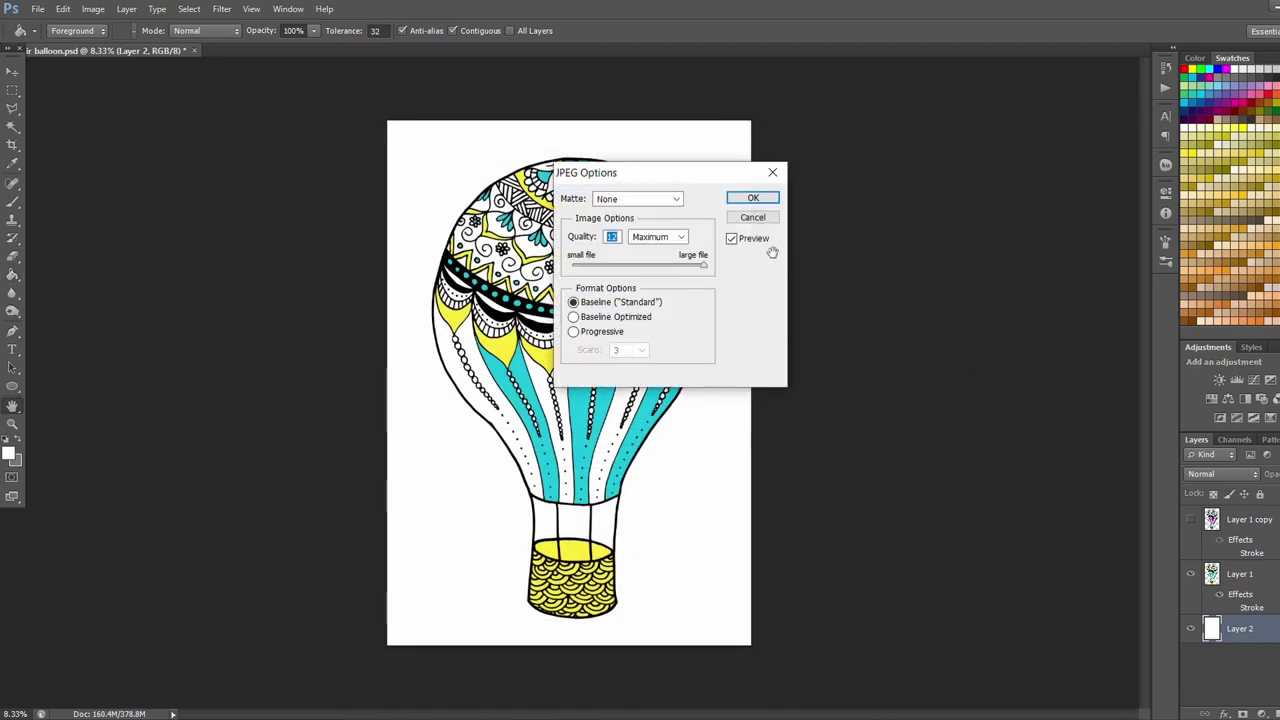
{"action": "left_click", "coordinate": [766, 205]}
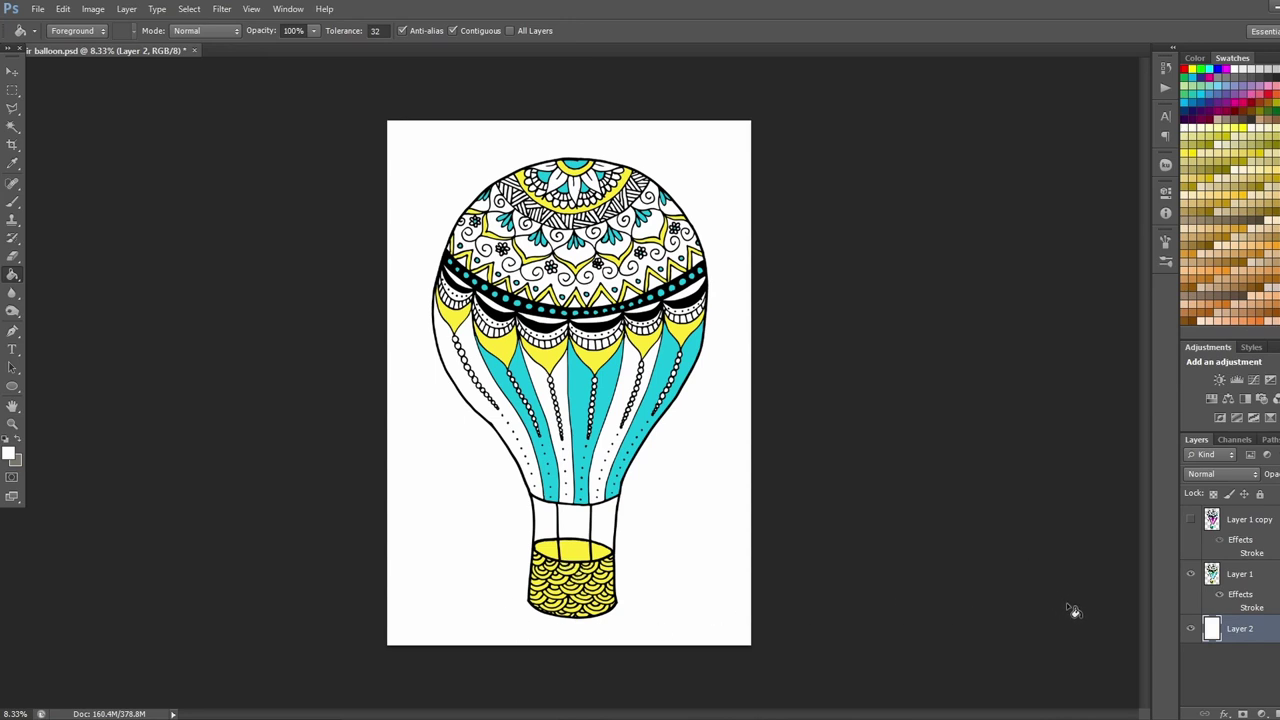
- Hide white Layer 2, select Layer 1, and save a PNG with Smallest/Slow compression, no interlacing
{"action": "left_click", "coordinate": [1190, 629]}
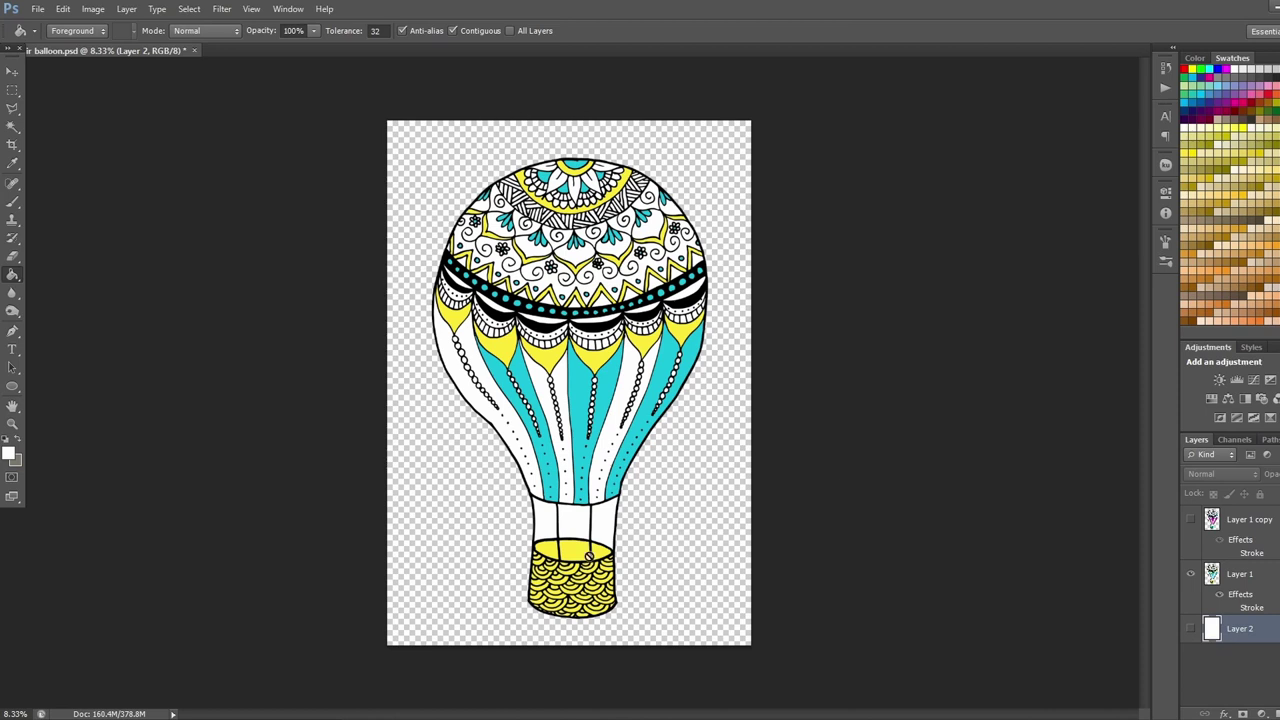
{"action": "left_click", "coordinate": [1250, 582]}
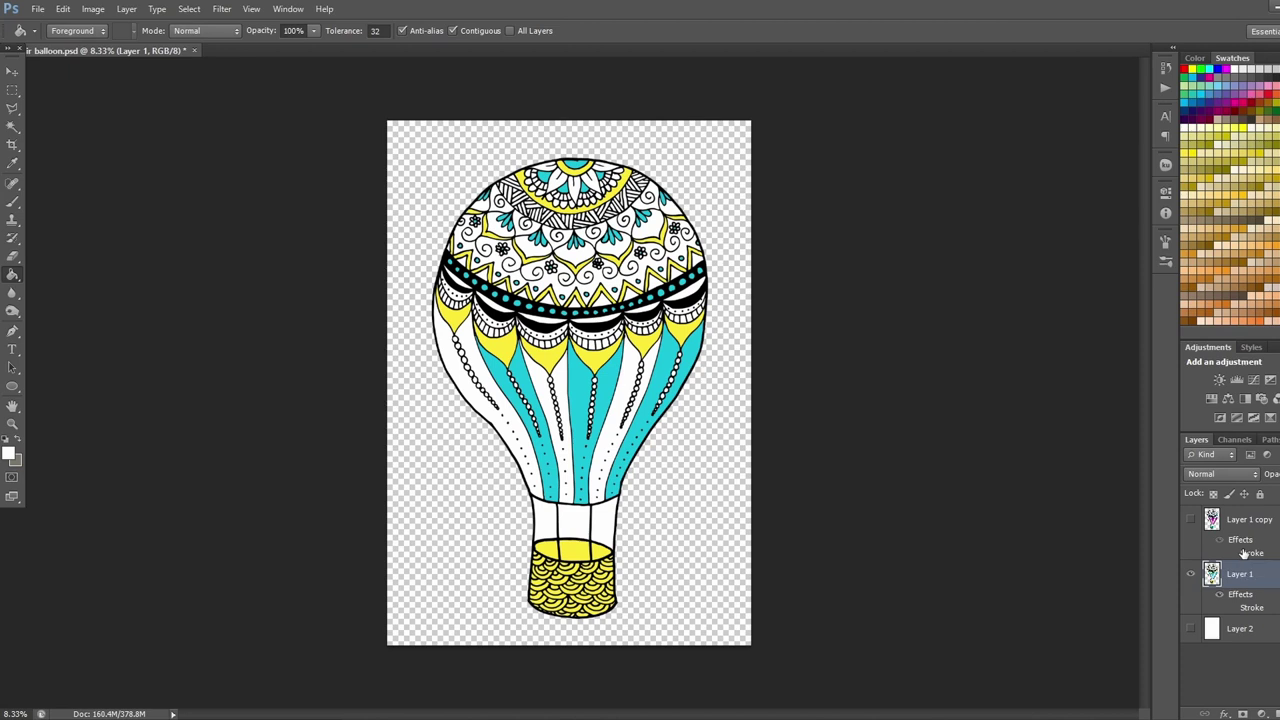
{"action": "left_click", "coordinate": [37, 8]}
{"action": "left_click", "coordinate": [97, 218]}
{"action": "left_click", "coordinate": [384, 463]}
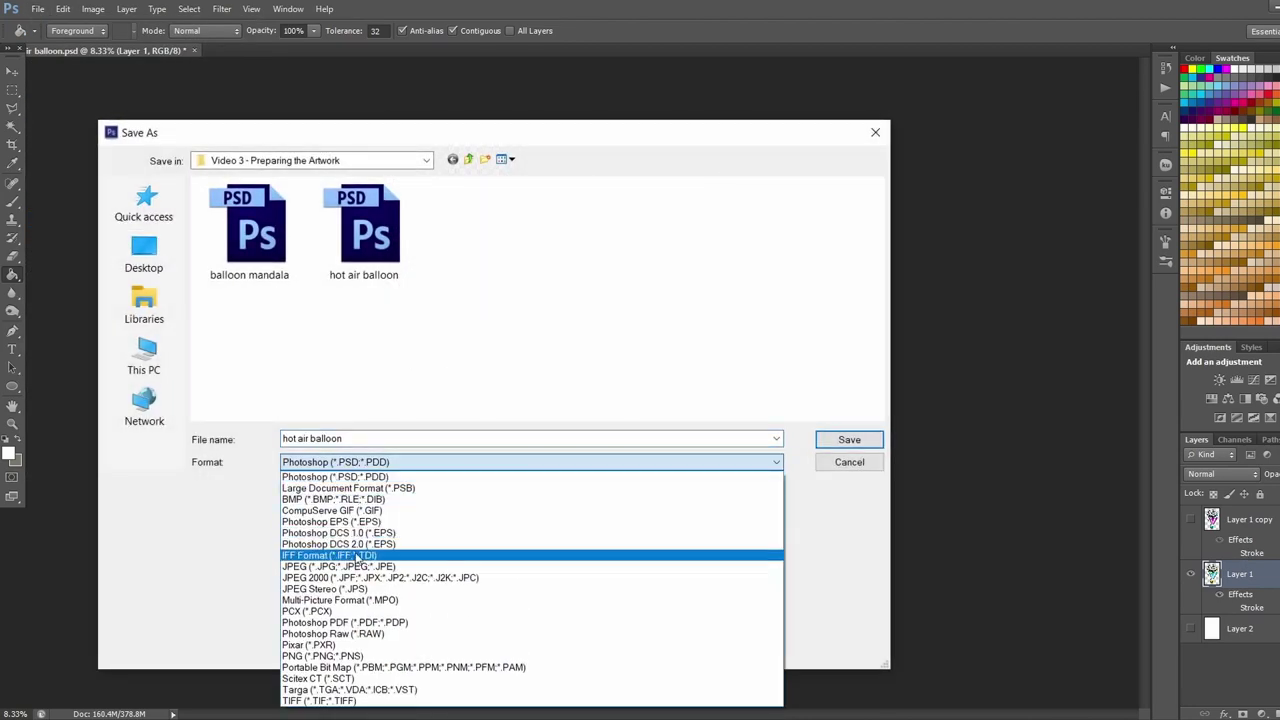
{"action": "left_click", "coordinate": [350, 658]}
{"action": "left_click", "coordinate": [841, 440]}
{"action": "key", "text": "Return"}
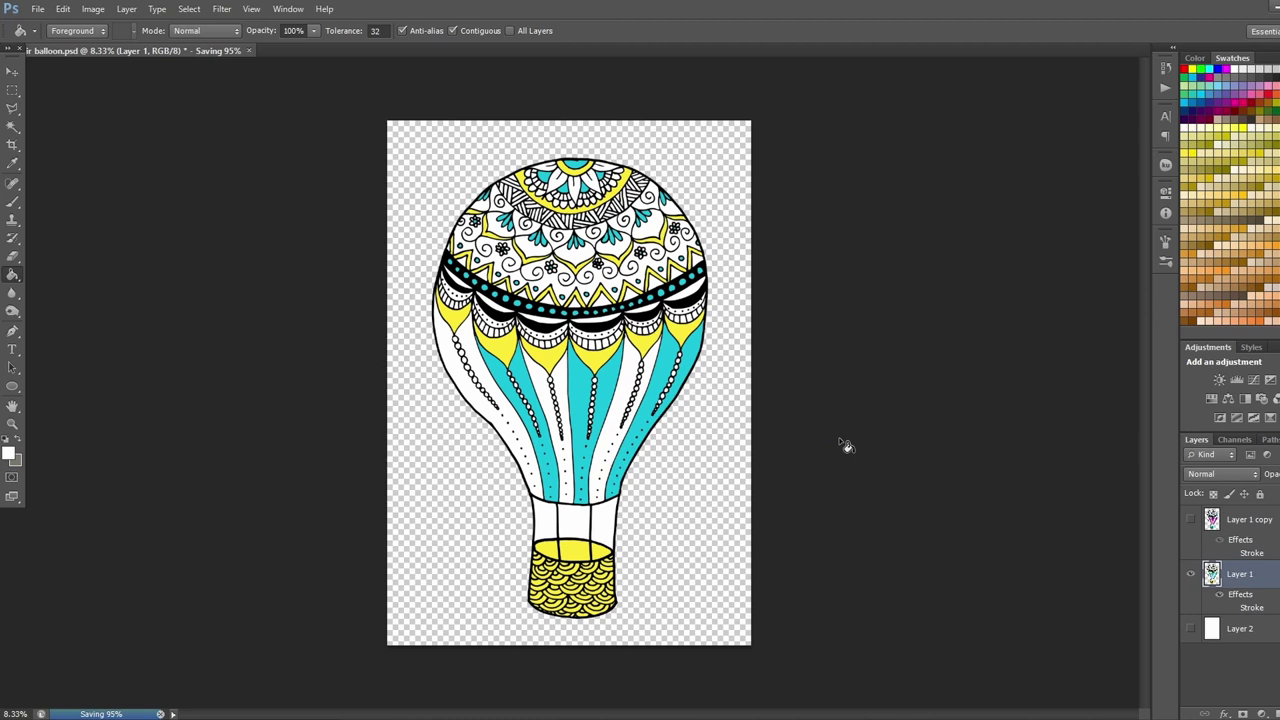